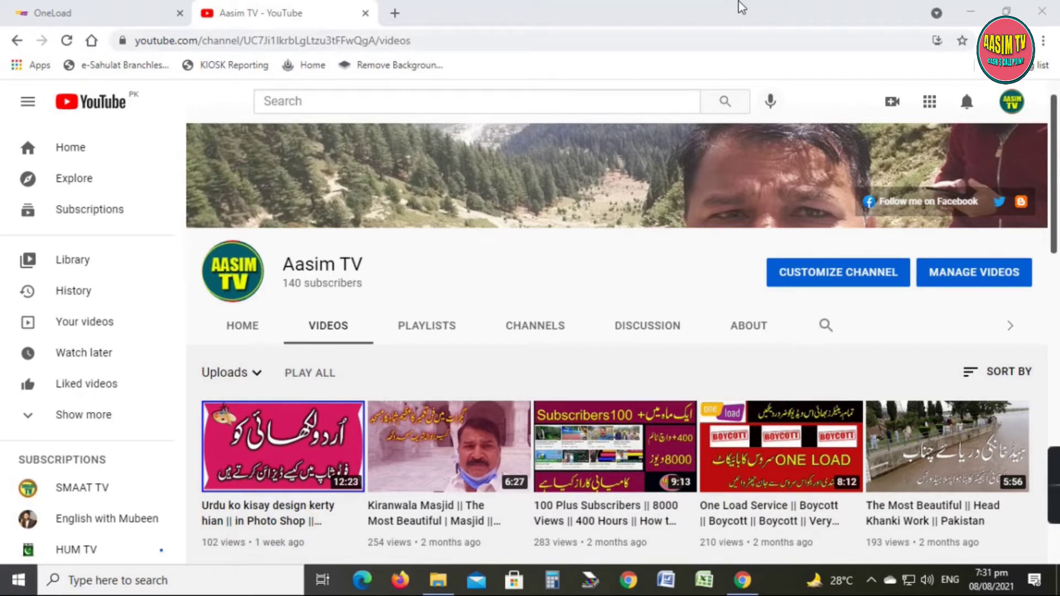
Step: Switch to the blank Excel workbook and merge and center cells B2:I2 for the heading
click(711, 587)
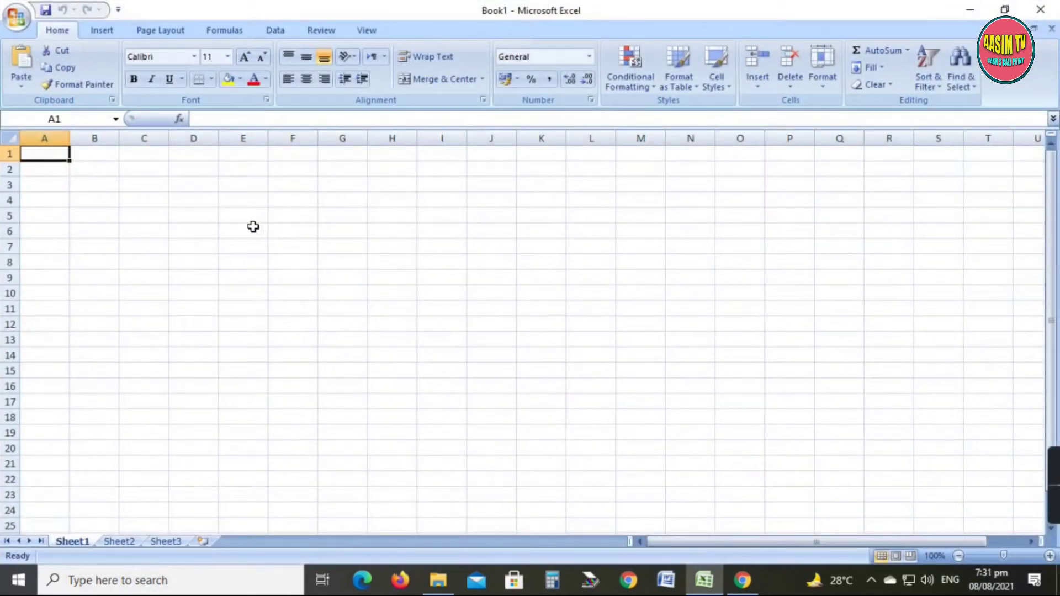
click(130, 173)
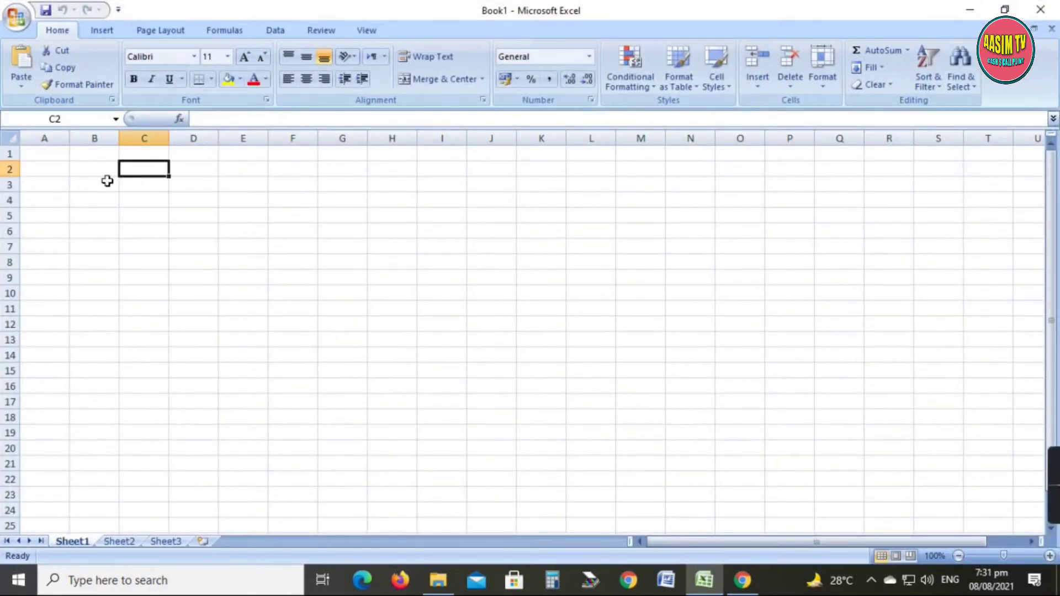
drag(98, 168, 436, 170)
click(464, 79)
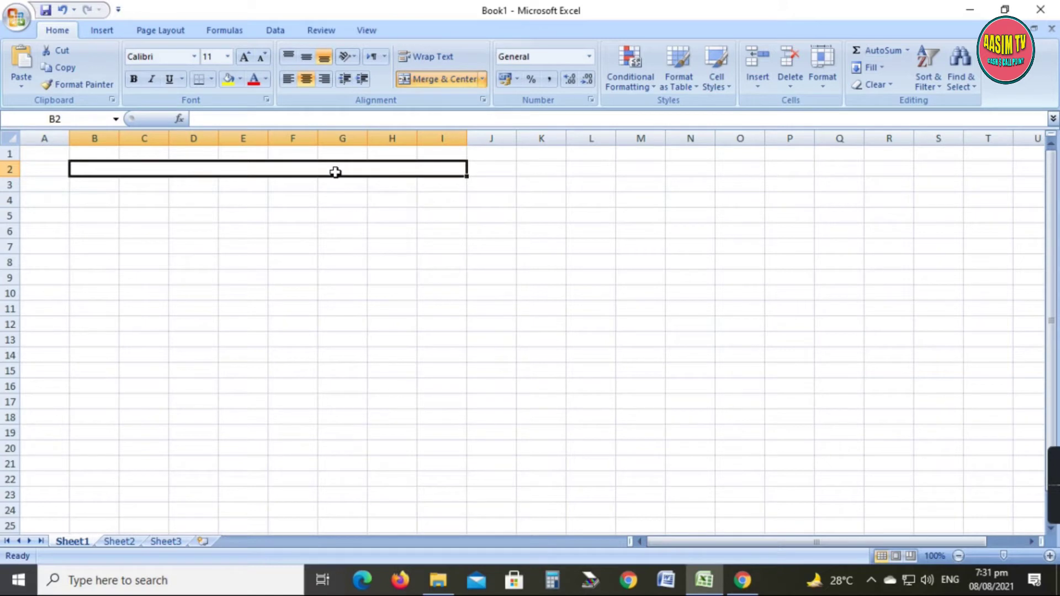
Step: Enter the heading "GES KALRA KALAN GUJRAT" in the merged cell B2
text(G)
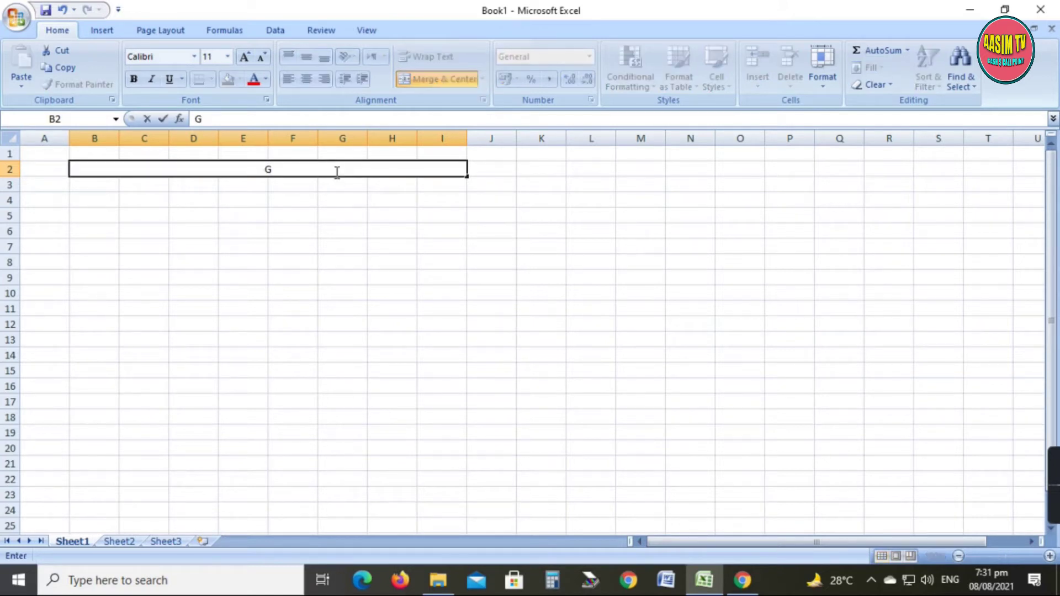
text(ES KALRA)
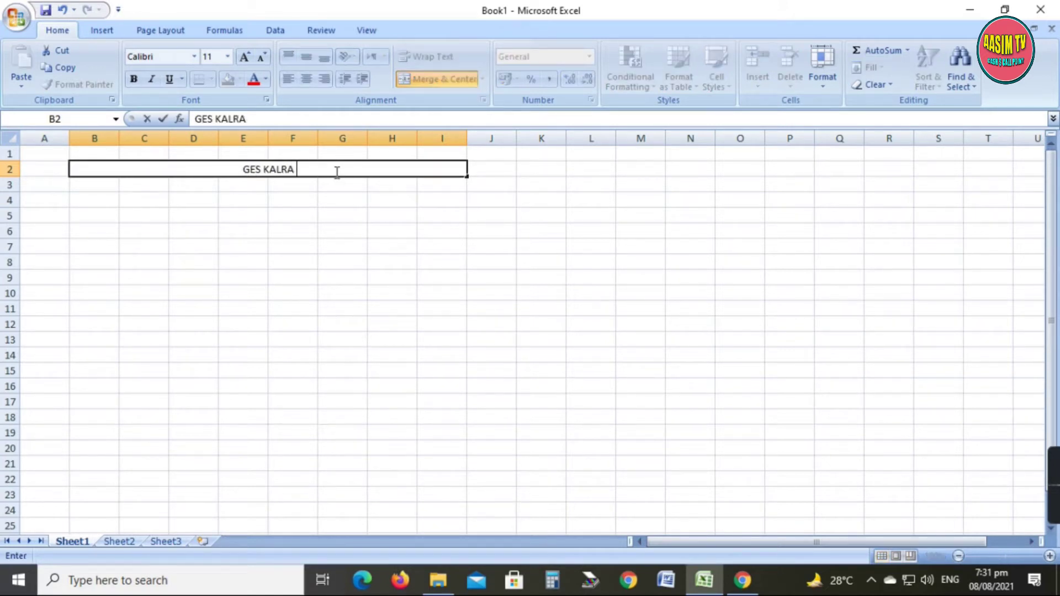
text( KALAN)
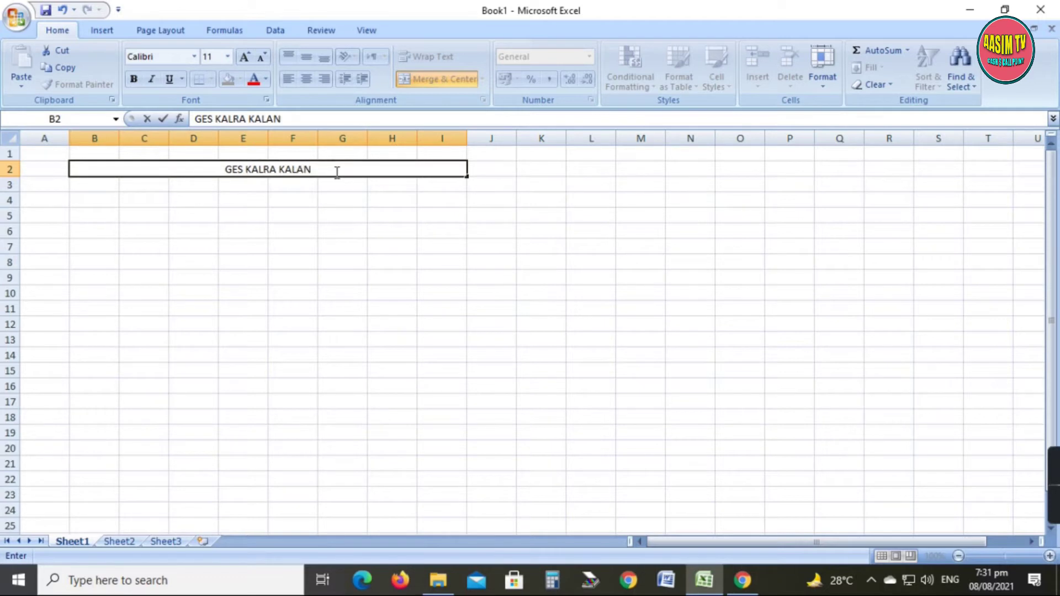
text( GUJRAT)
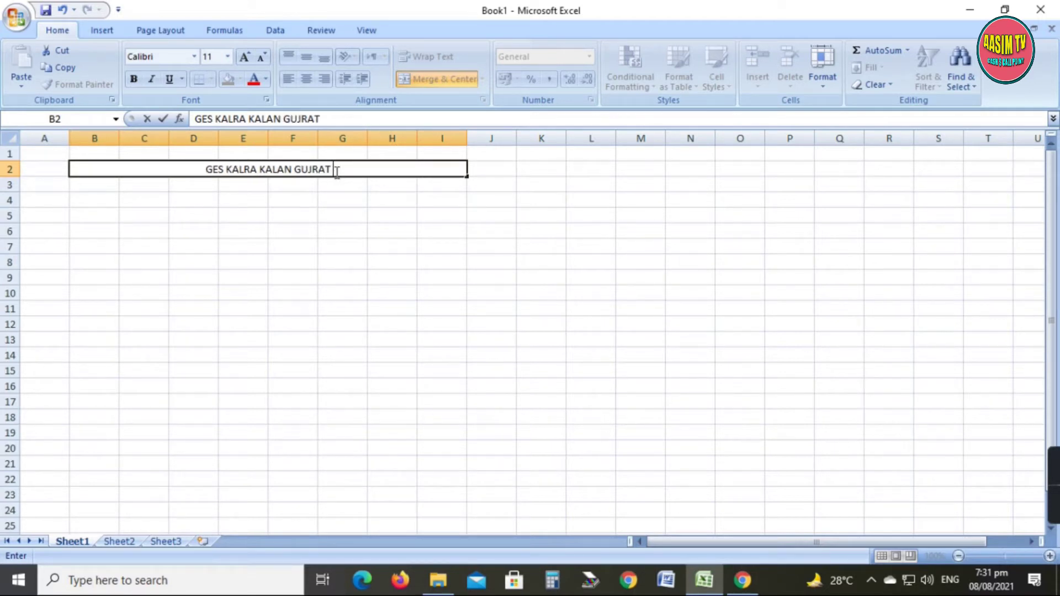
click(334, 212)
Step: Enlarge the heading in B2 to font size 22 and set its font to Calibri
click(263, 173)
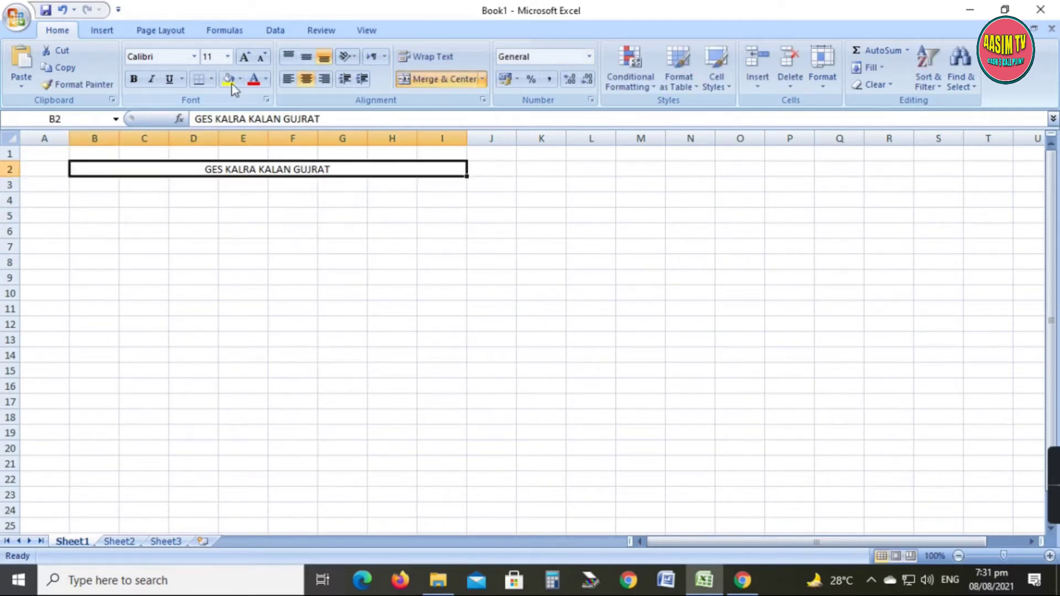
click(245, 57)
click(244, 58)
click(245, 58)
click(245, 57)
click(244, 57)
click(245, 57)
click(194, 57)
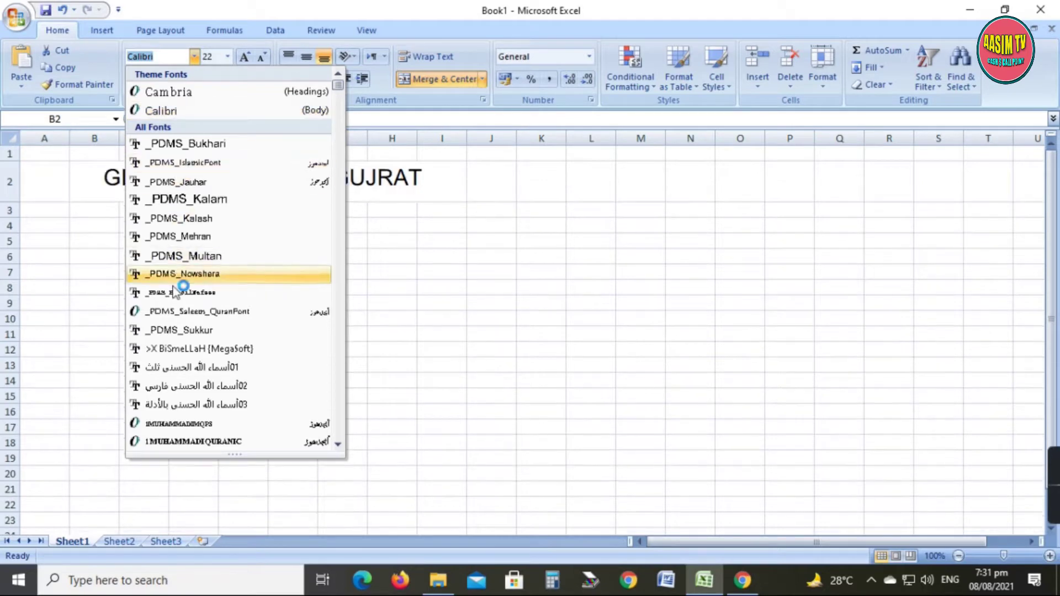
click(178, 110)
click(293, 274)
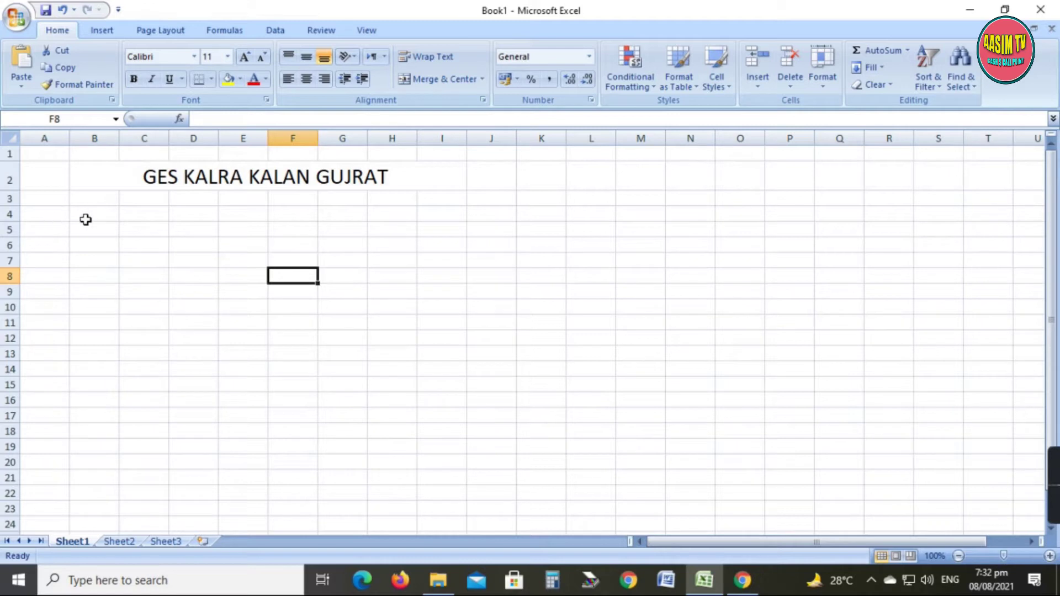
Step: Merge and center cells A4:C4 and enter the label "Students Name"
drag(85, 218, 164, 214)
drag(58, 219, 146, 217)
click(439, 80)
click(142, 258)
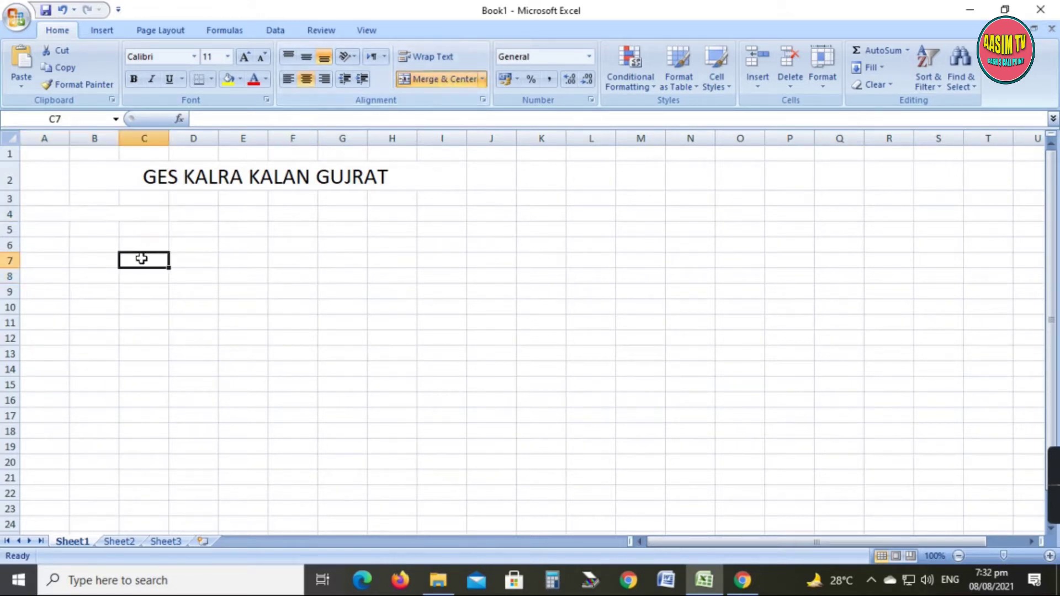
click(123, 211)
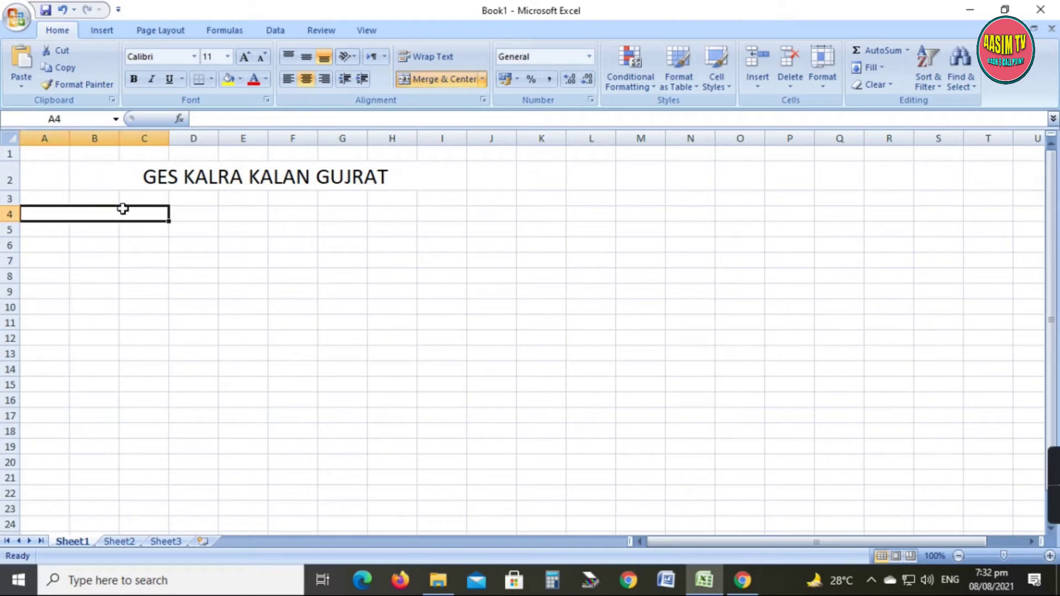
text(Students)
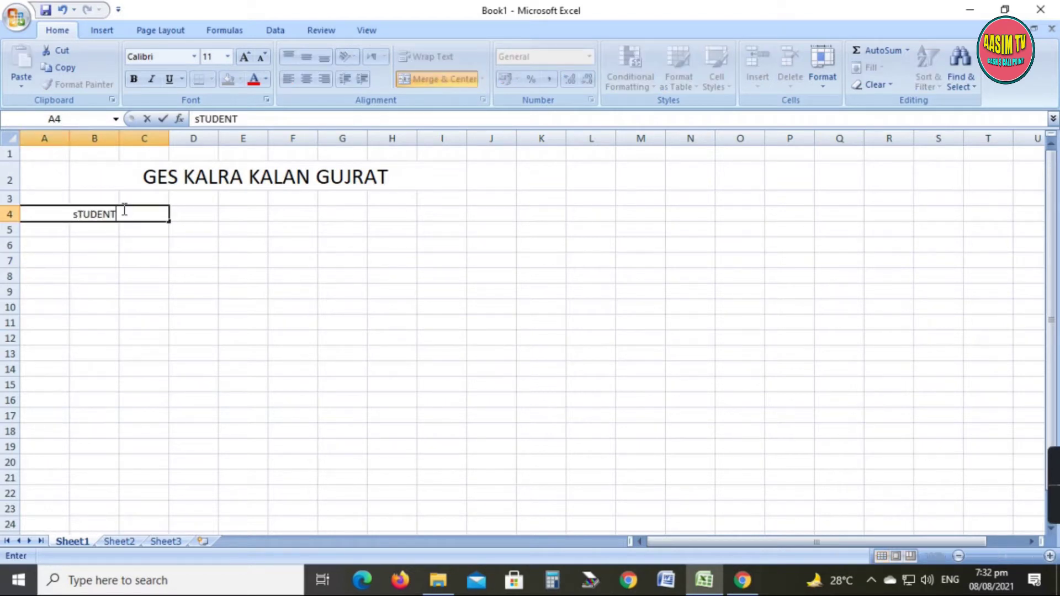
text( Na)
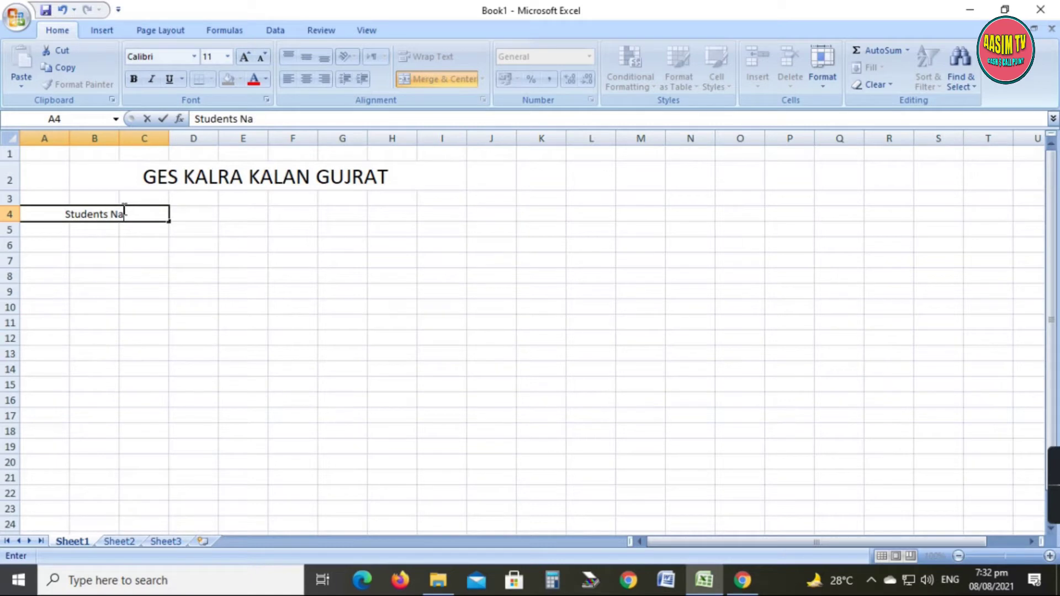
text(me)
key(Tab)
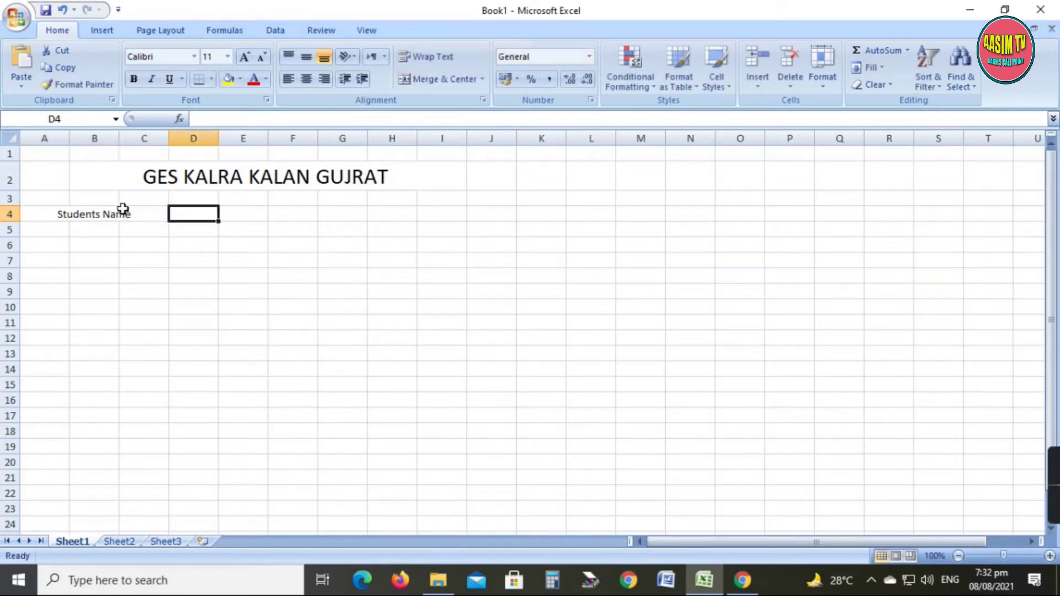
click(177, 308)
Step: Merge and center cells D4:F4 as the blank space beside the Students Name label
drag(199, 215, 283, 215)
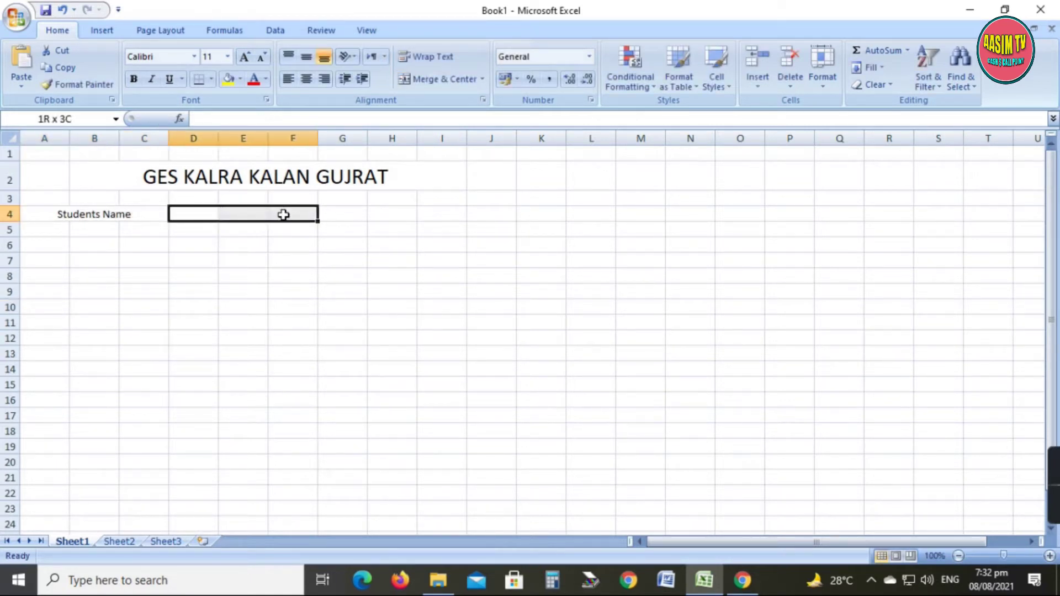
click(441, 80)
click(392, 260)
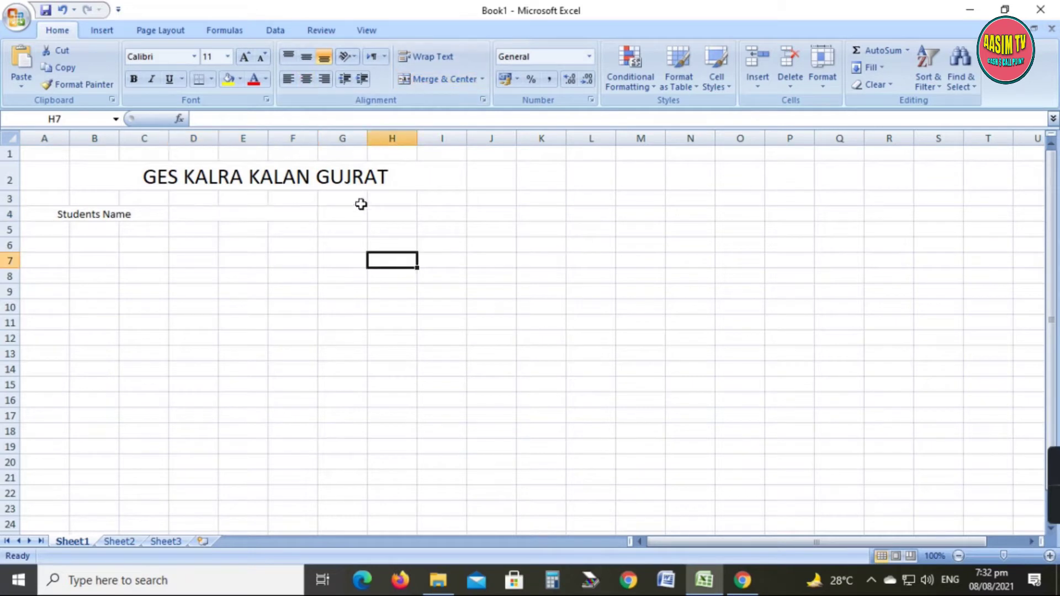
Step: Merge and center cells G4:I4 and enter the label "Father Name"
drag(357, 213, 423, 215)
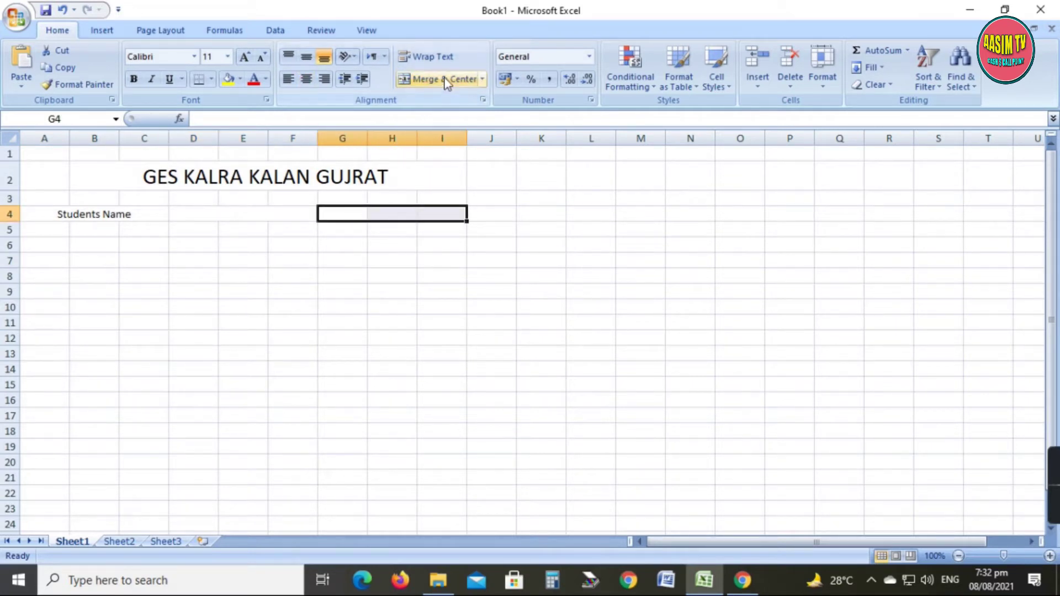
click(445, 80)
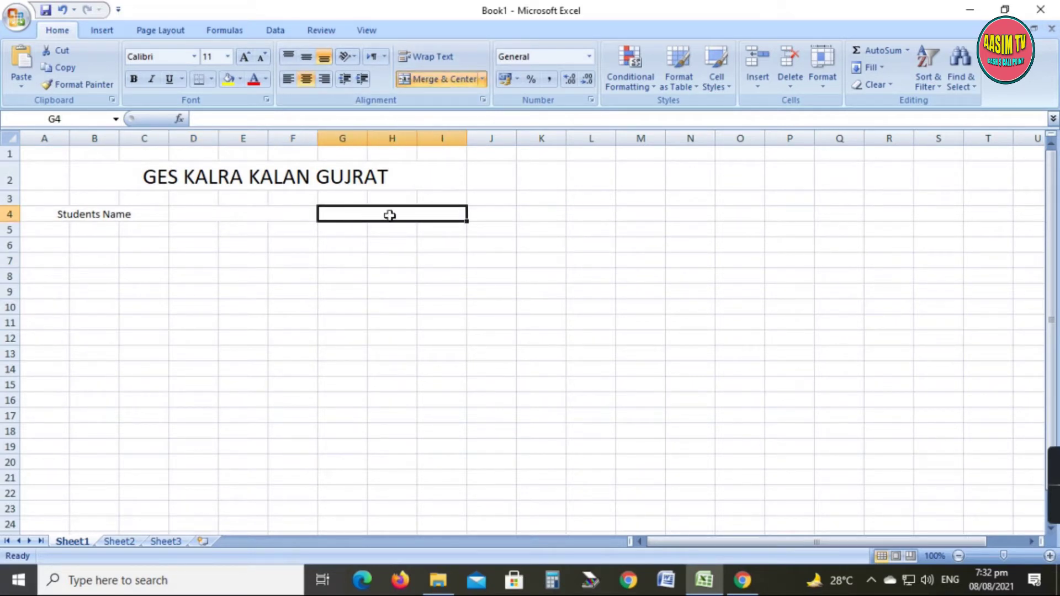
text(Father)
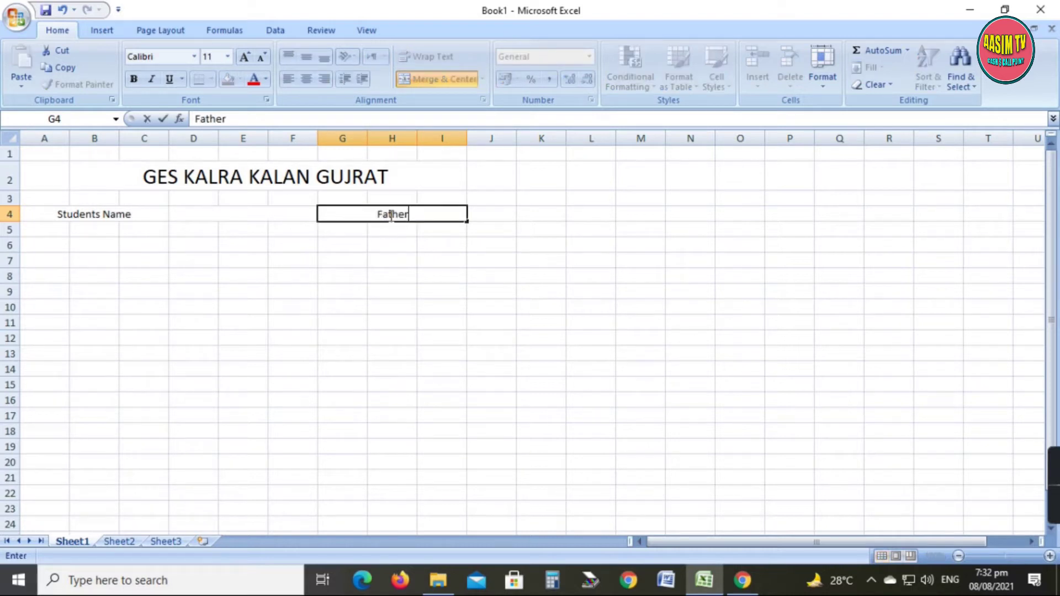
text( Name)
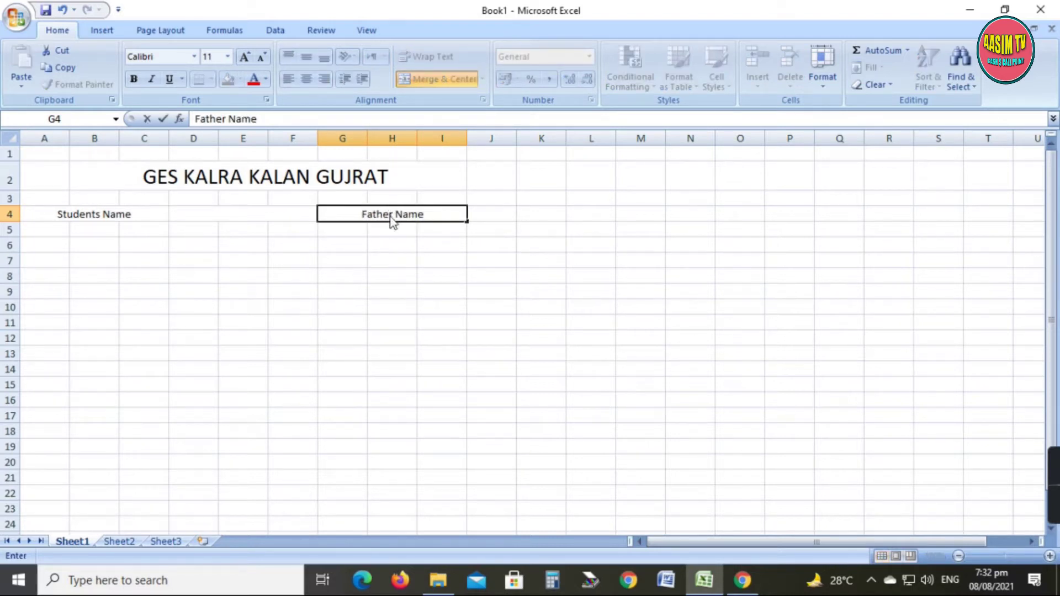
click(414, 332)
Step: Merge and center cells J4:K4 as the blank space beside the Father Name label
drag(480, 216, 528, 217)
click(444, 79)
click(541, 304)
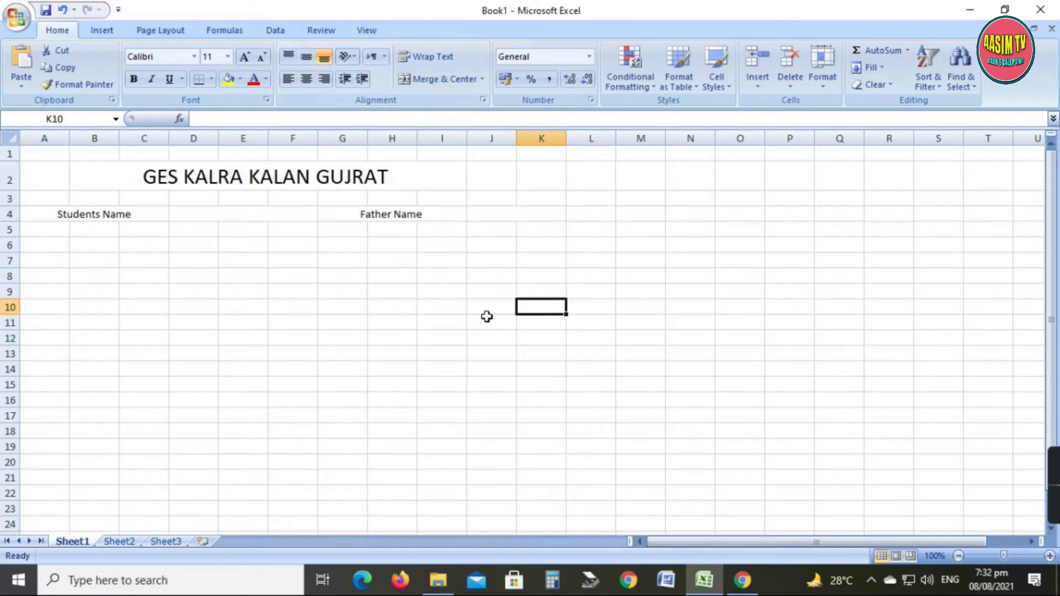
Step: Merge and center cells A6:C6 and enter the label "Roll no"
click(89, 247)
key(Down)
key(Down)
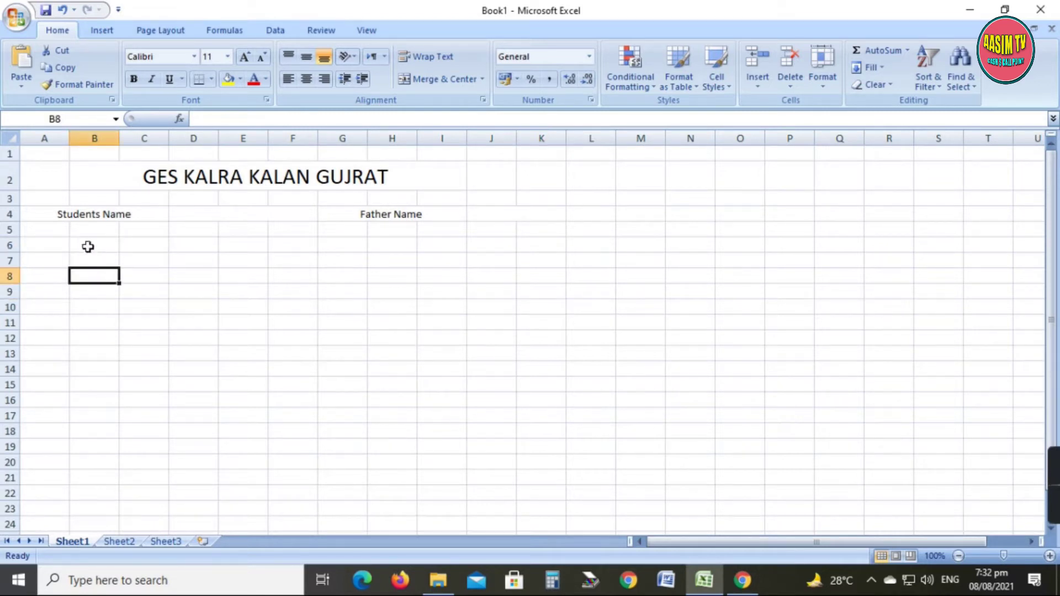
drag(61, 248, 144, 243)
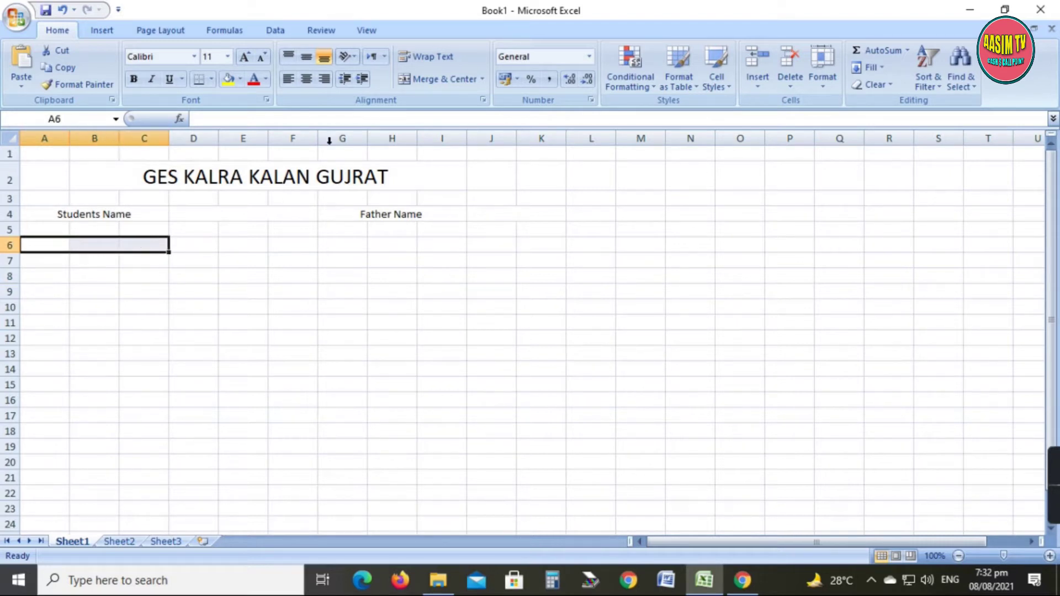
click(417, 78)
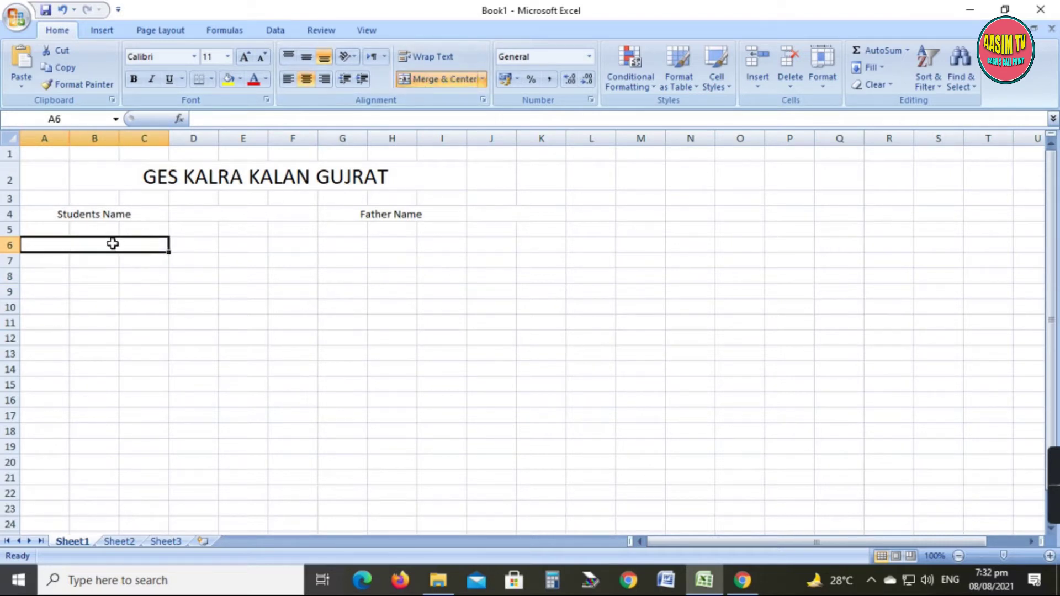
text(Rol)
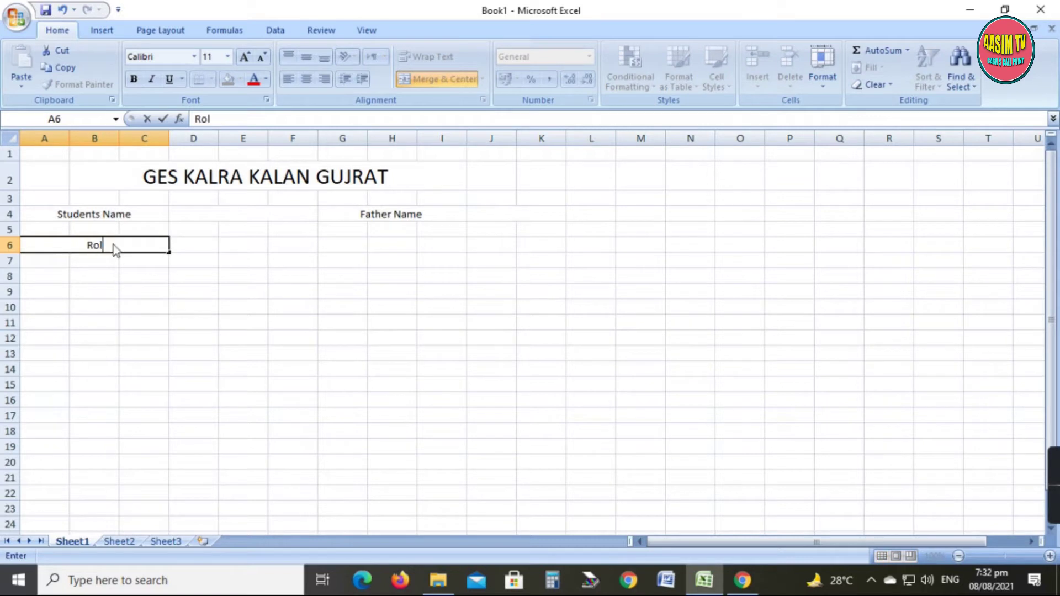
text(l no)
key(Tab)
key(Tab)
key(Tab)
key(Tab)
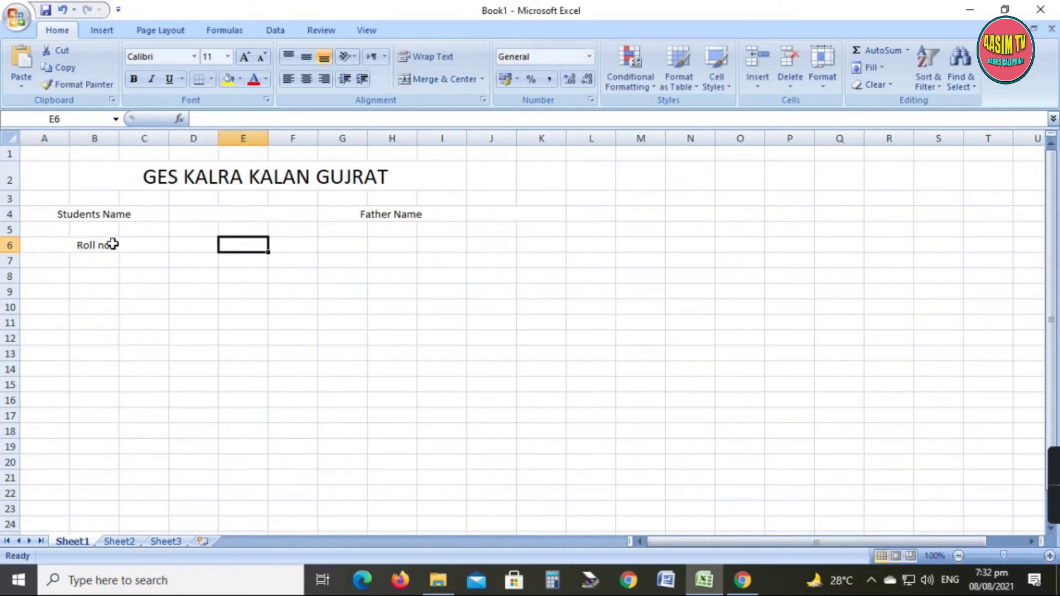
Step: Merge and center cells G6:I6 and enter the label "Class"
click(369, 273)
drag(342, 243, 429, 247)
click(440, 79)
click(448, 303)
click(403, 242)
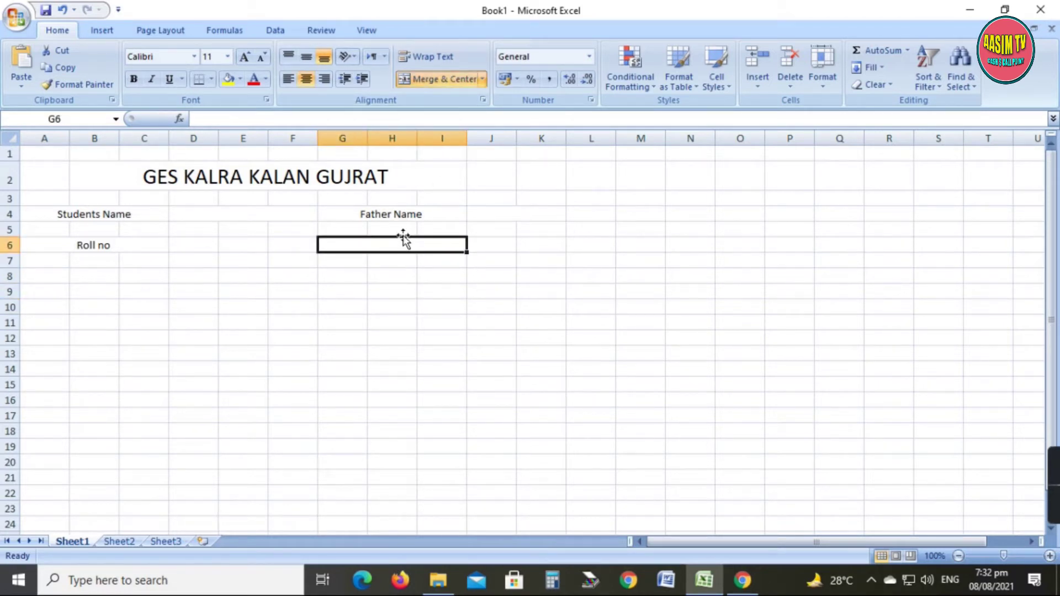
text(Class)
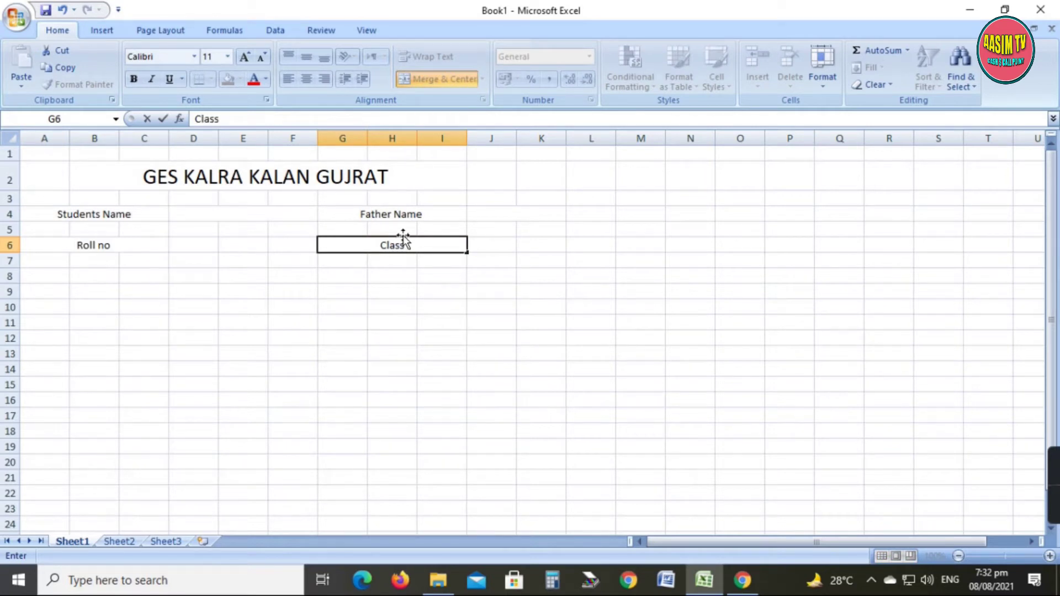
click(360, 334)
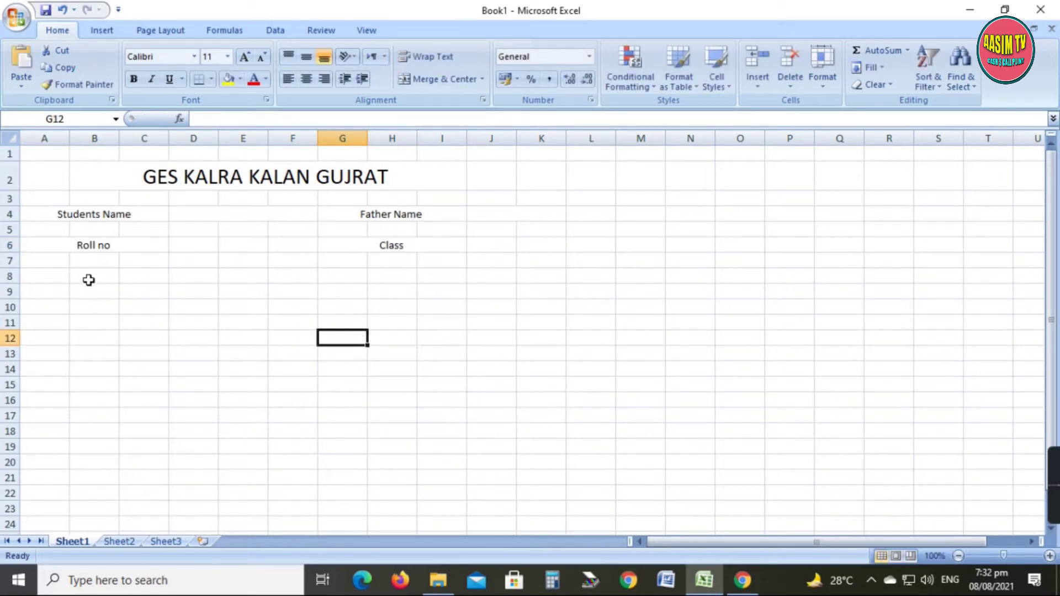
Step: Enter the column headers "S/NO" in cell A8 and "SUBJECT" in cell B8
click(58, 278)
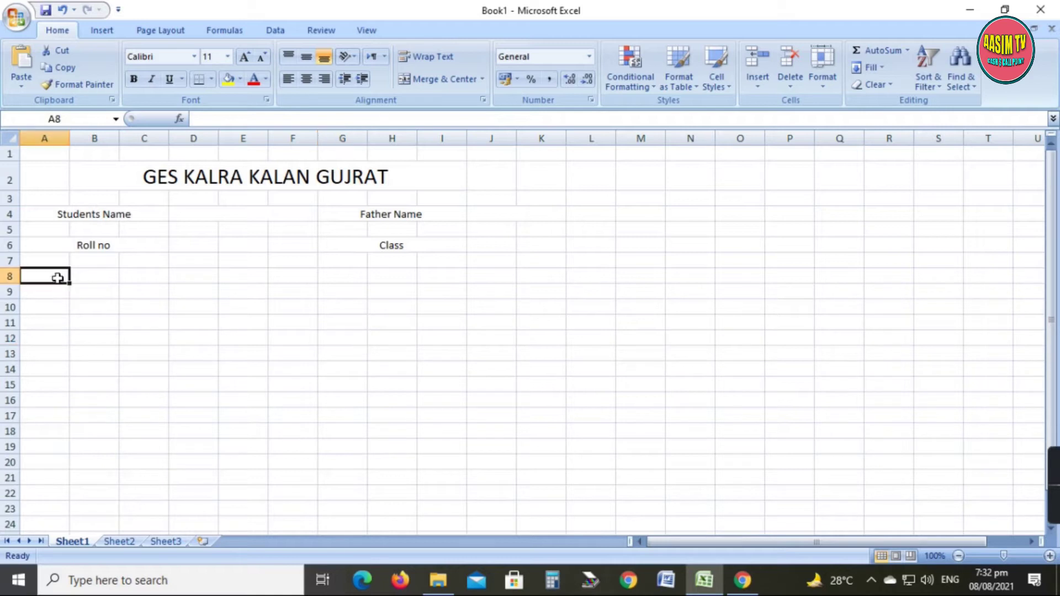
text(S)
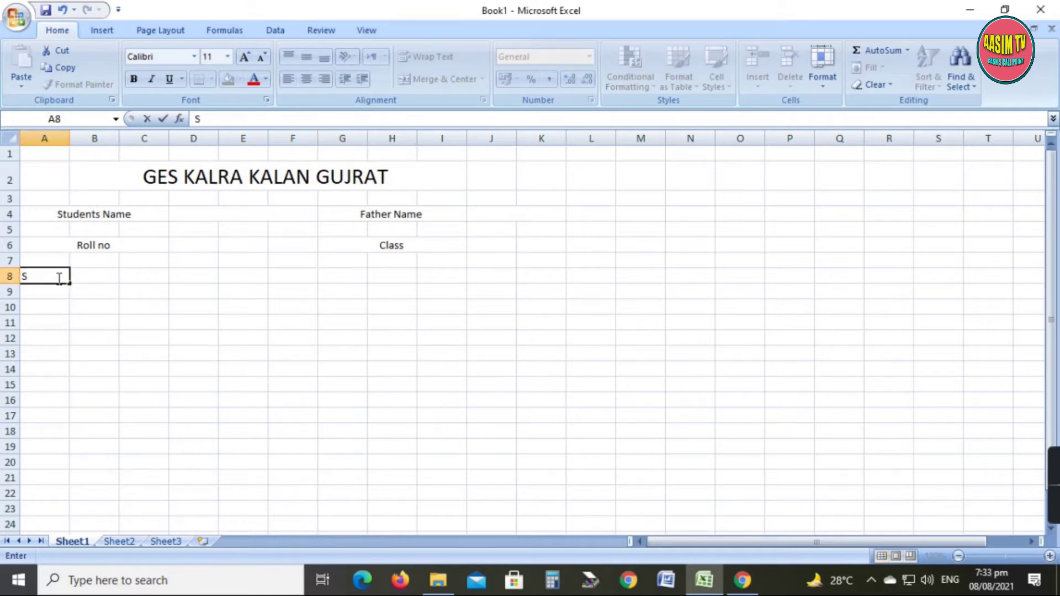
text(/NO)
key(Tab)
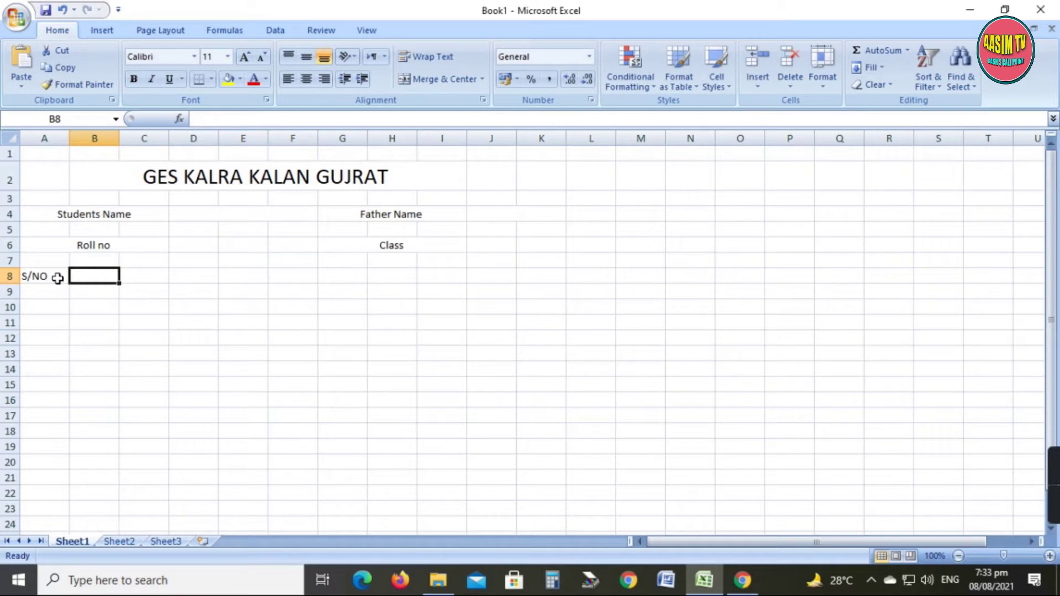
text(s)
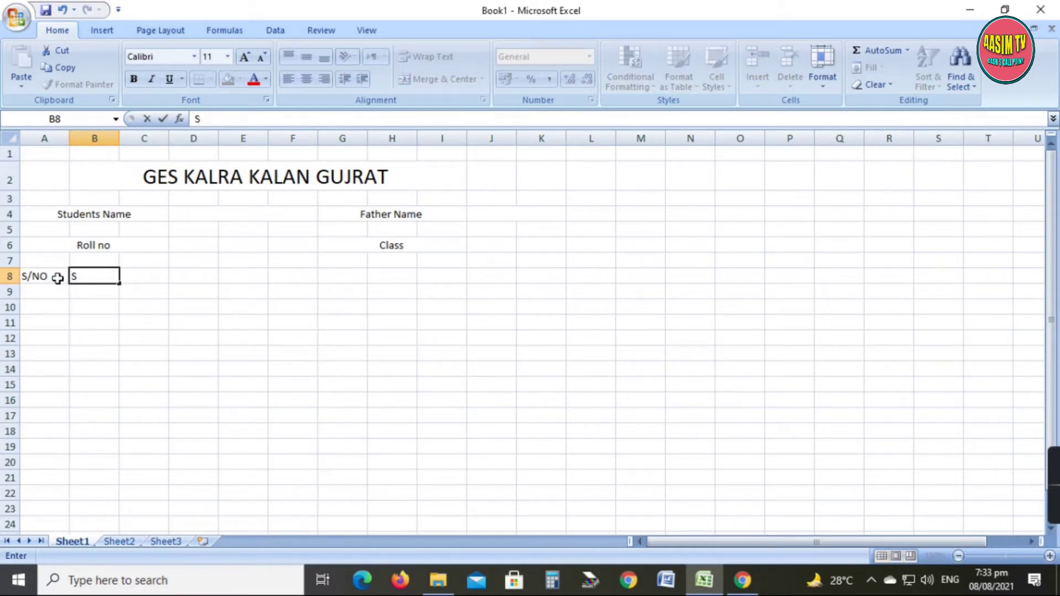
text(UBJECT)
key(Tab)
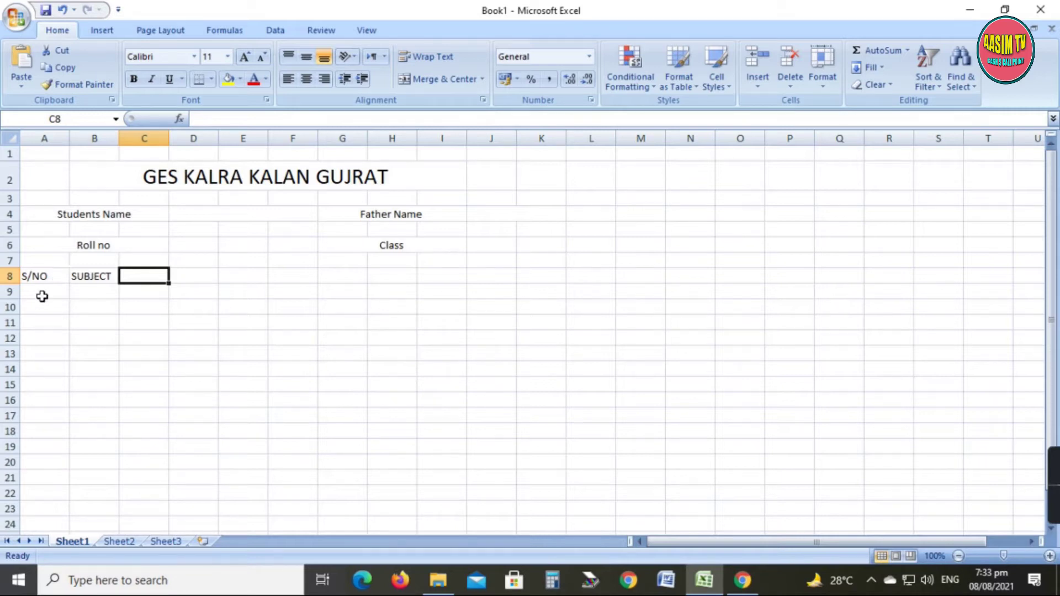
Step: Widen columns B and C to make room for the subject table
drag(119, 139, 211, 138)
click(201, 352)
click(193, 322)
click(178, 279)
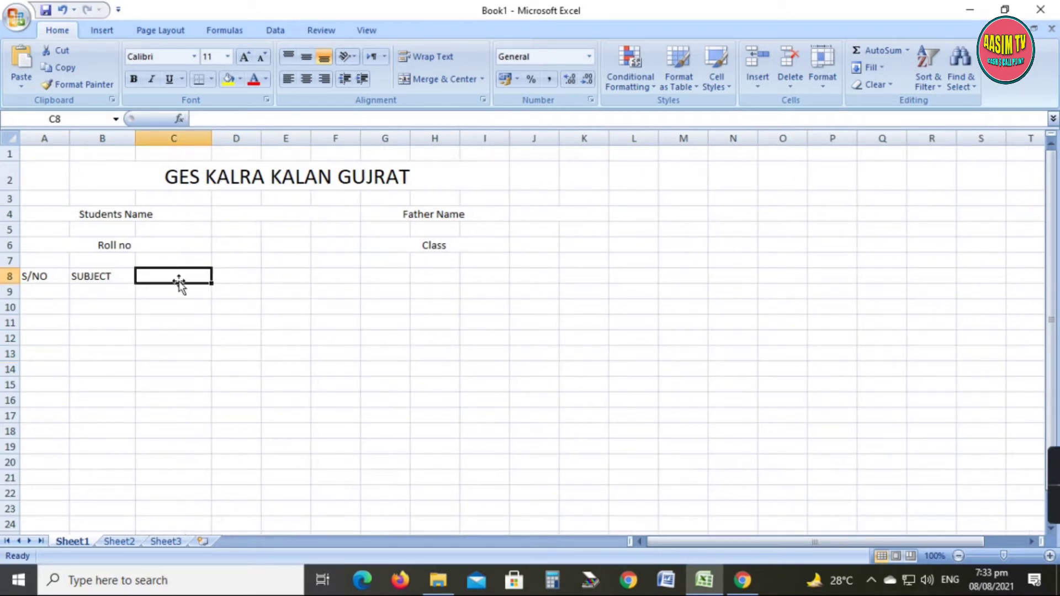
Step: Enter the column headers "SUB" in cell C8 and "OBJ" in cell D8
text(T)
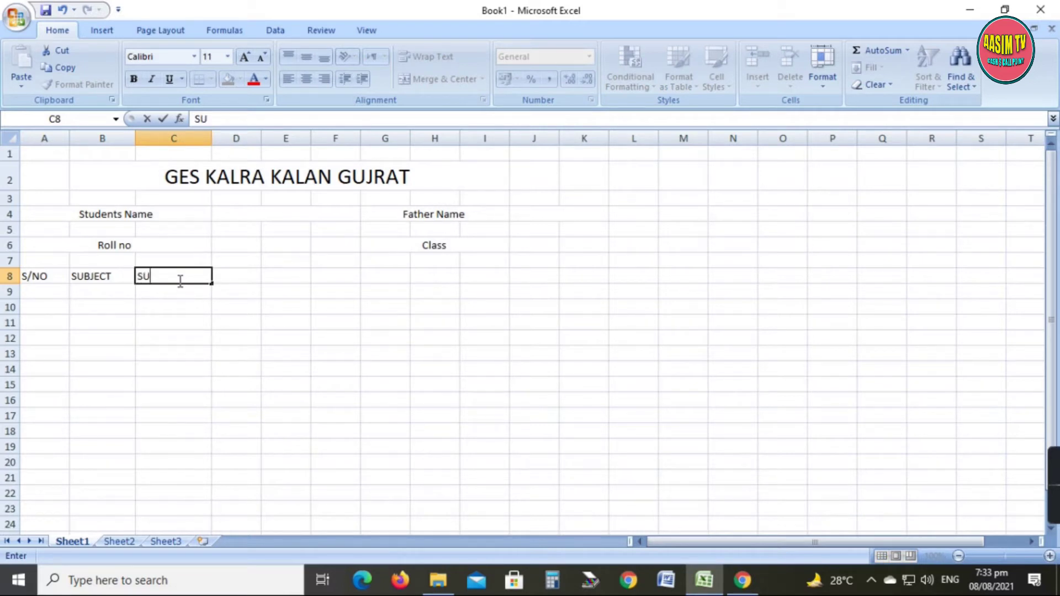
text(UB)
key(Tab)
text(O)
key(Tab)
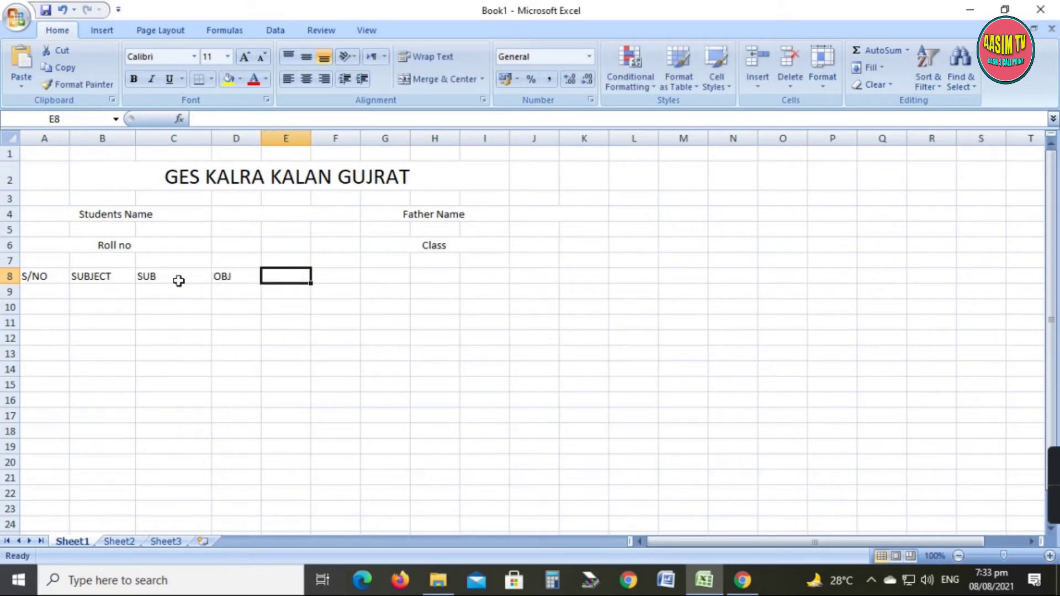
Step: Enter the column header "TOTAL MARKS" in cell E8
text(TOTAL MARKS)
key(Tab)
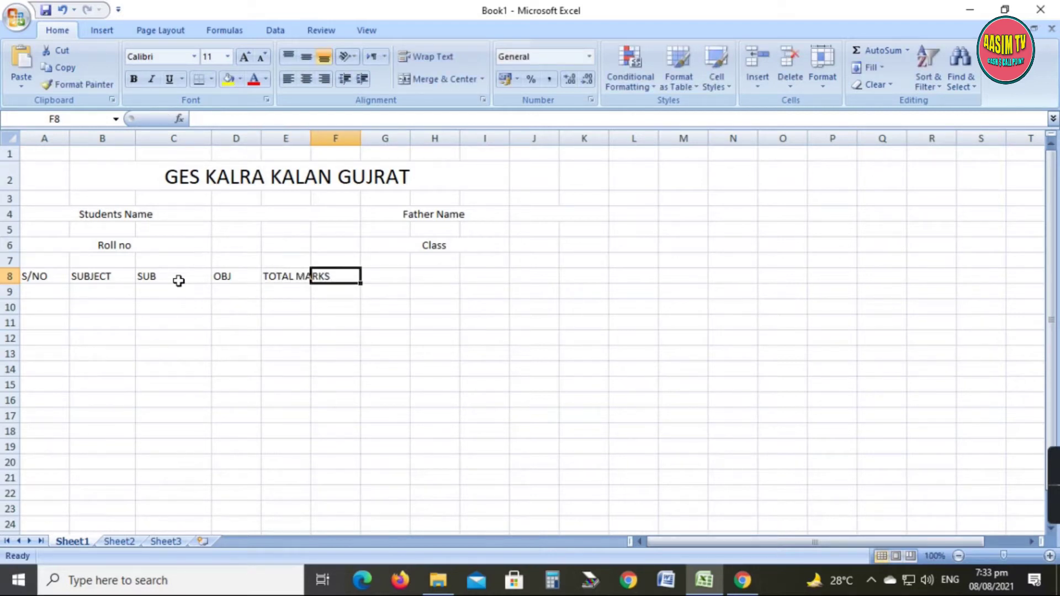
click(268, 323)
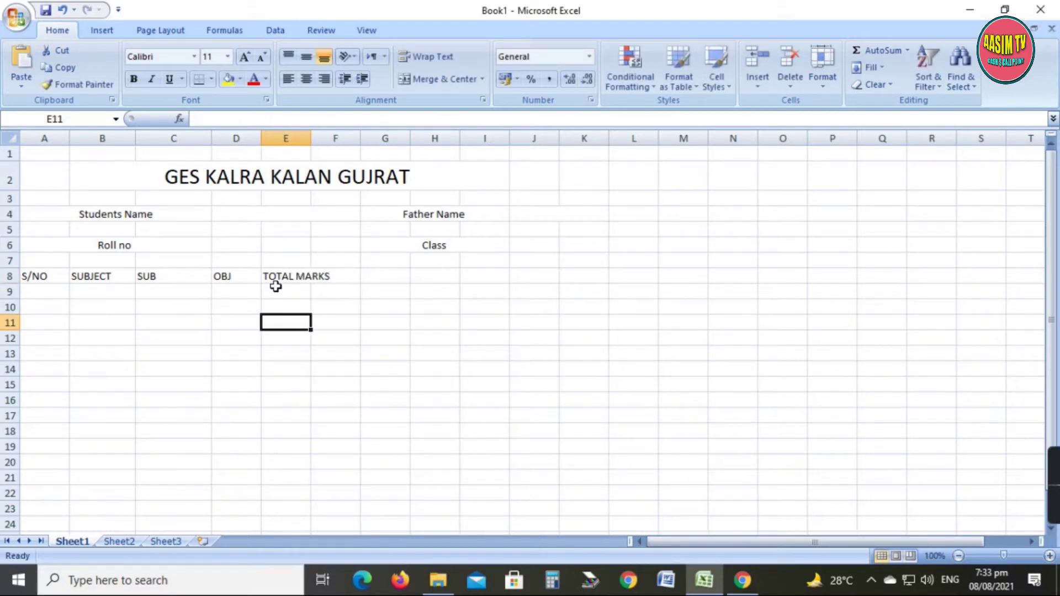
Step: Replace the header in cell E8 with "OBTAINED MARKS"
click(283, 276)
drag(283, 276, 318, 280)
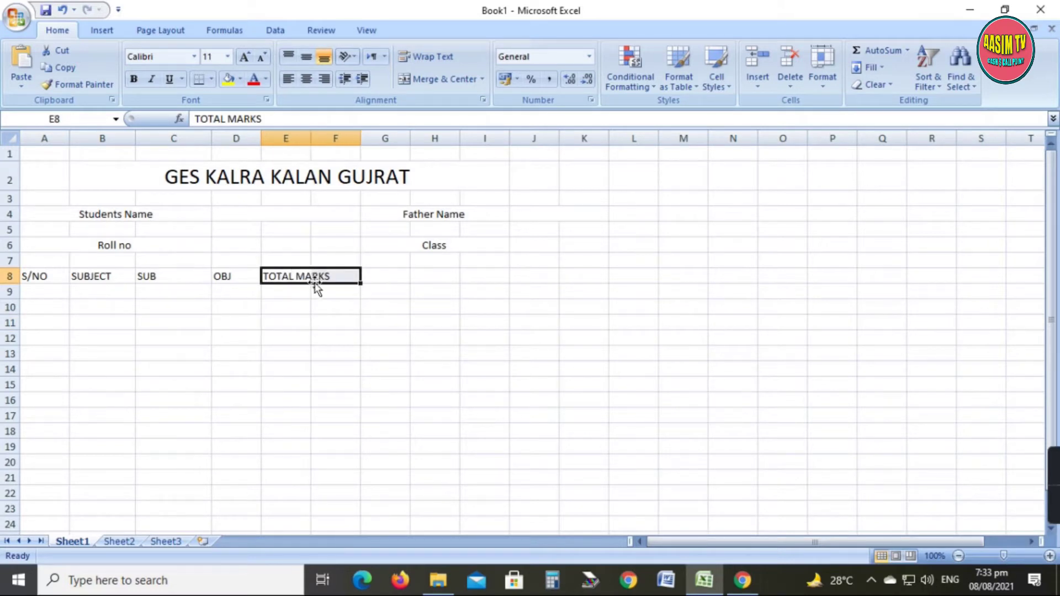
text(OBTA)
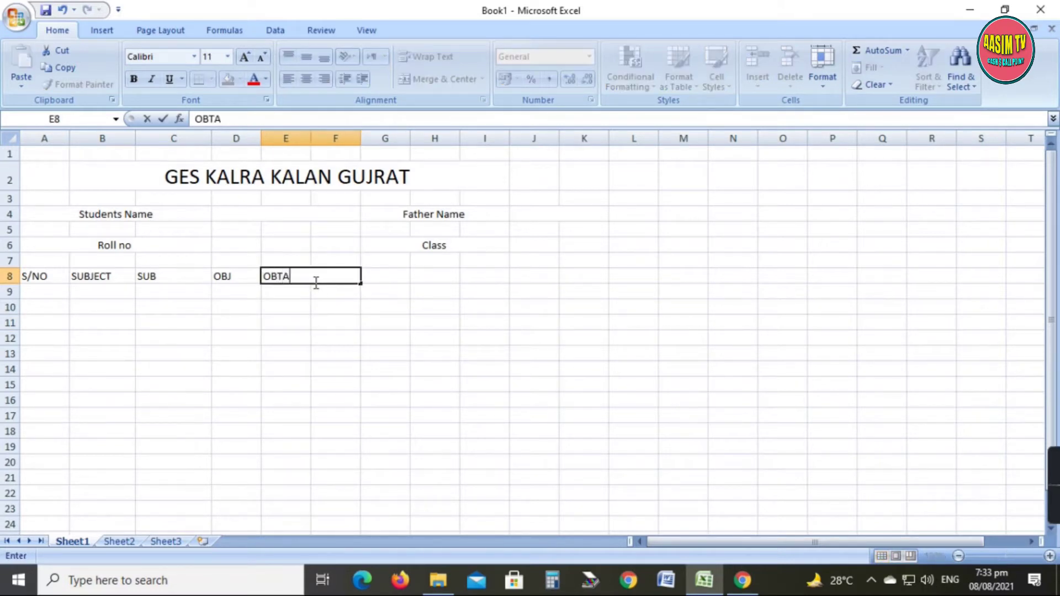
text(INED MARKS)
key(Return)
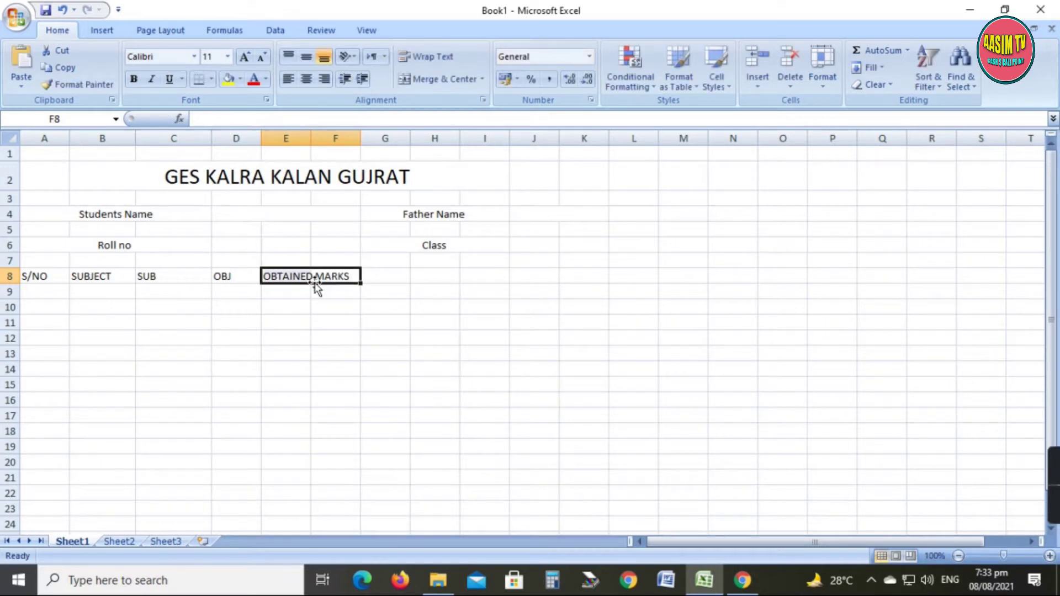
Step: Enter the column header "TOTAL MARKS" in cell H8
click(430, 276)
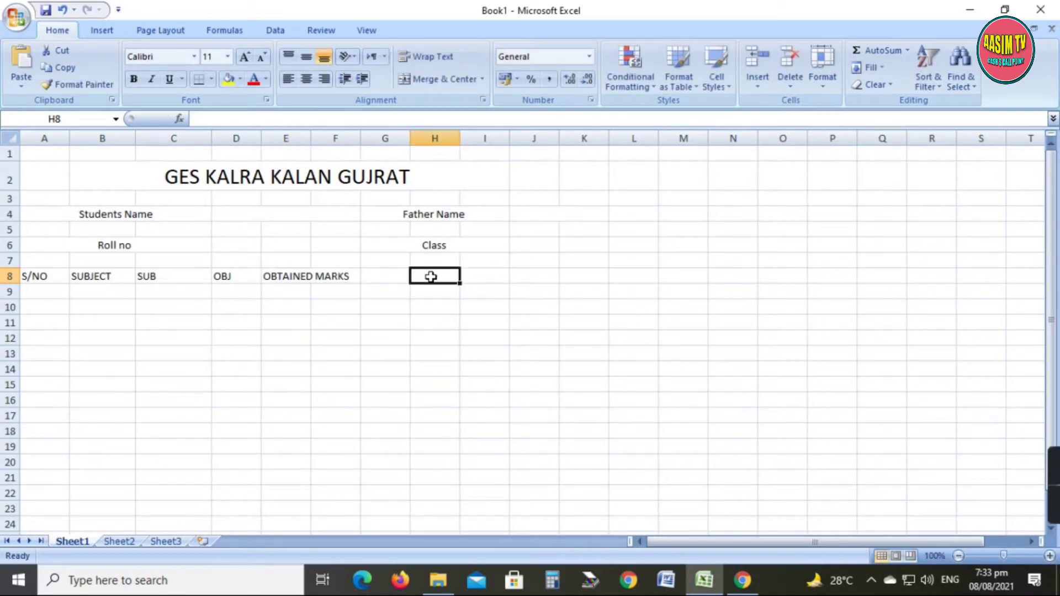
text(t)
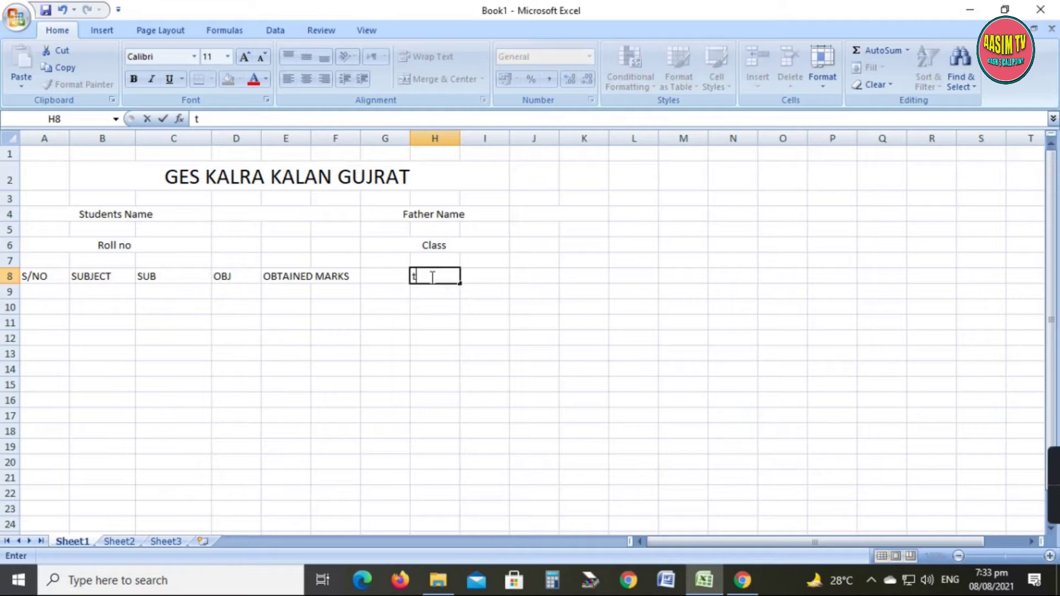
text(OTAL MARKS)
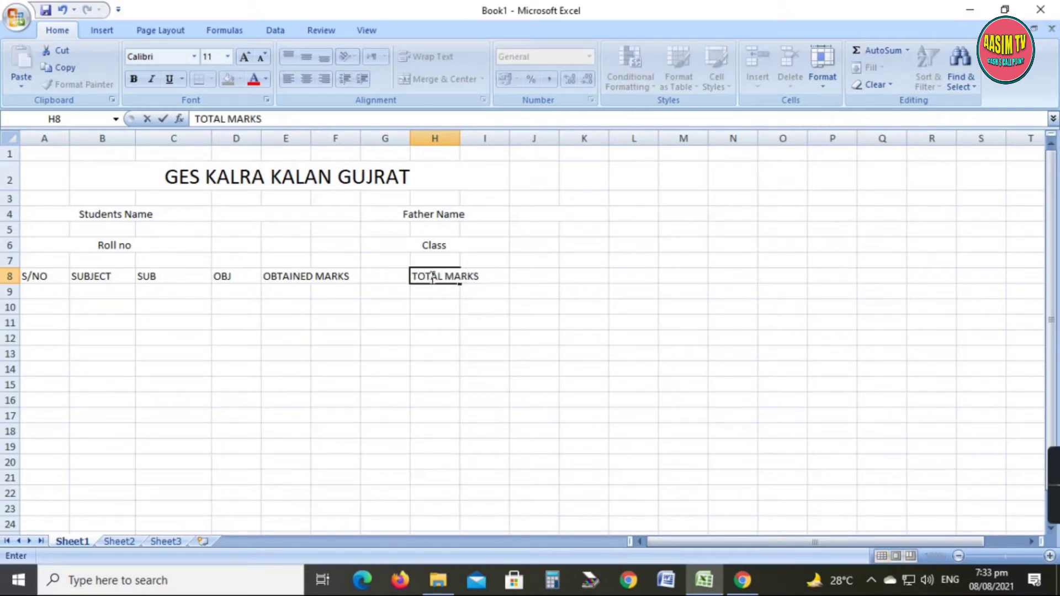
click(431, 368)
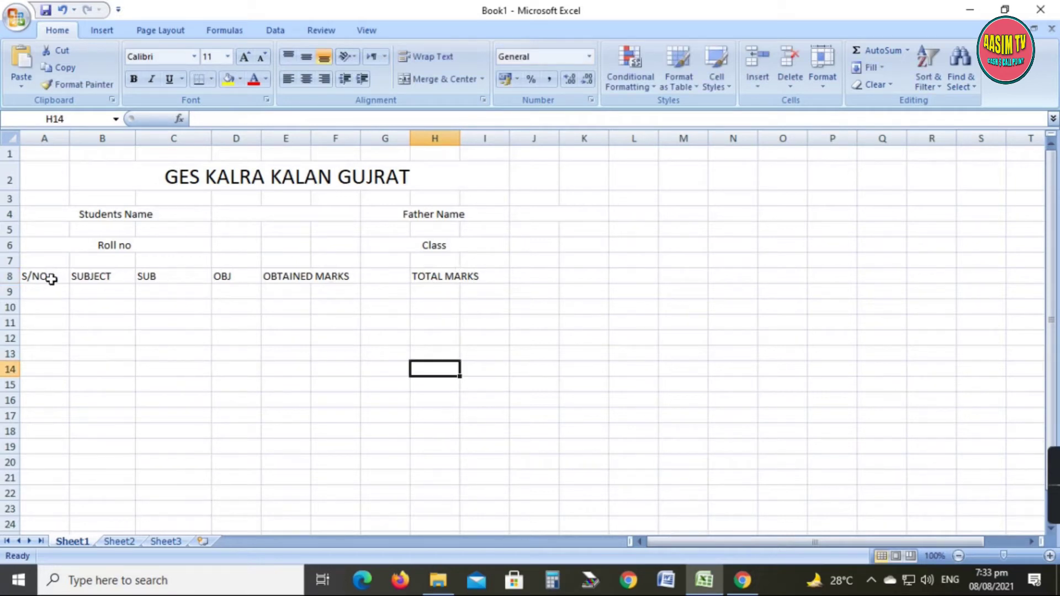
Step: Apply all borders to the header row cells A8:J8
drag(43, 276, 519, 276)
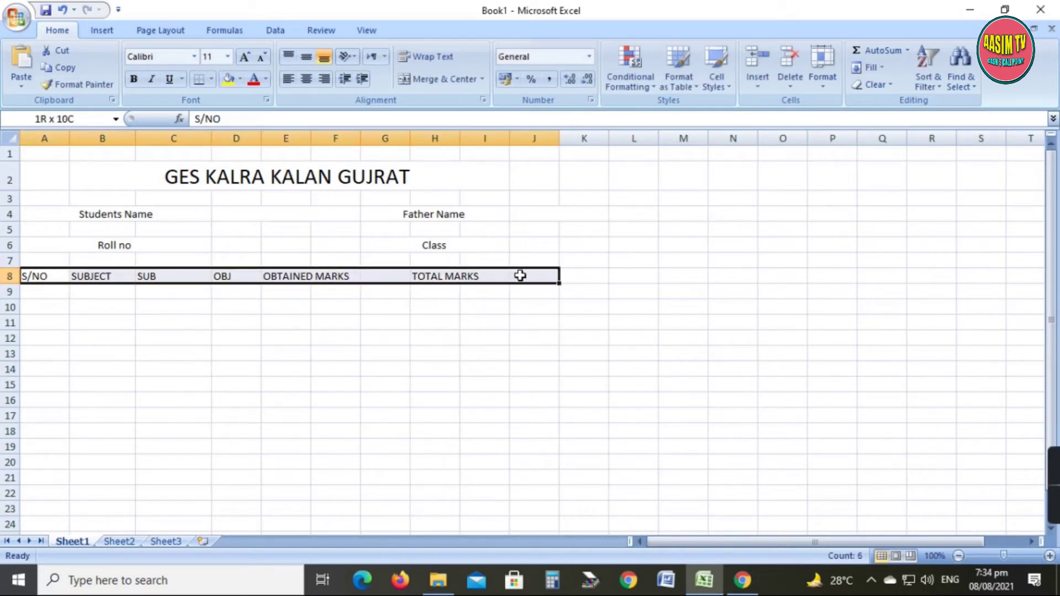
click(210, 80)
click(202, 204)
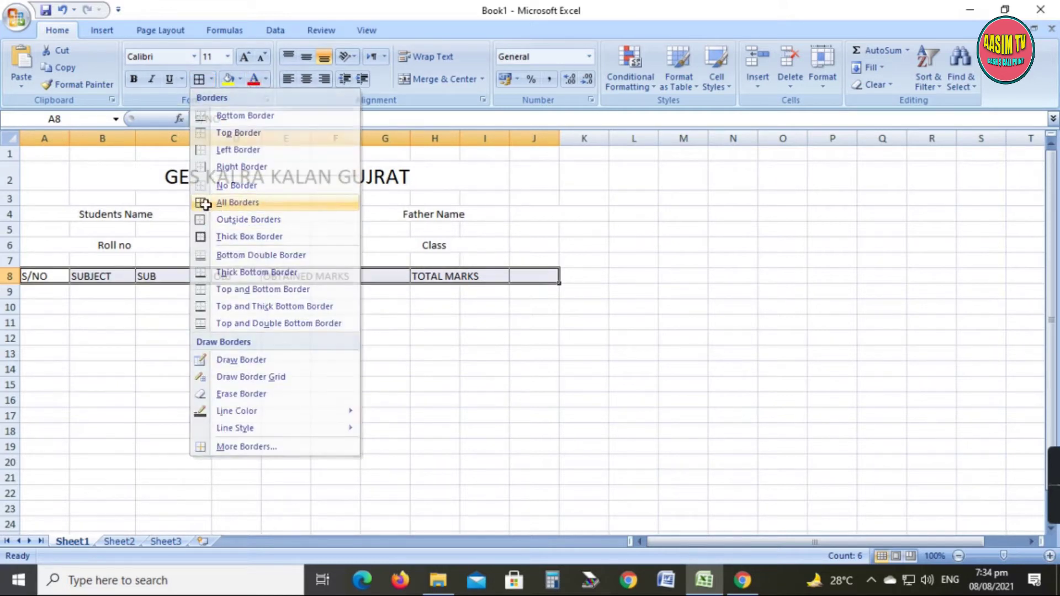
click(407, 354)
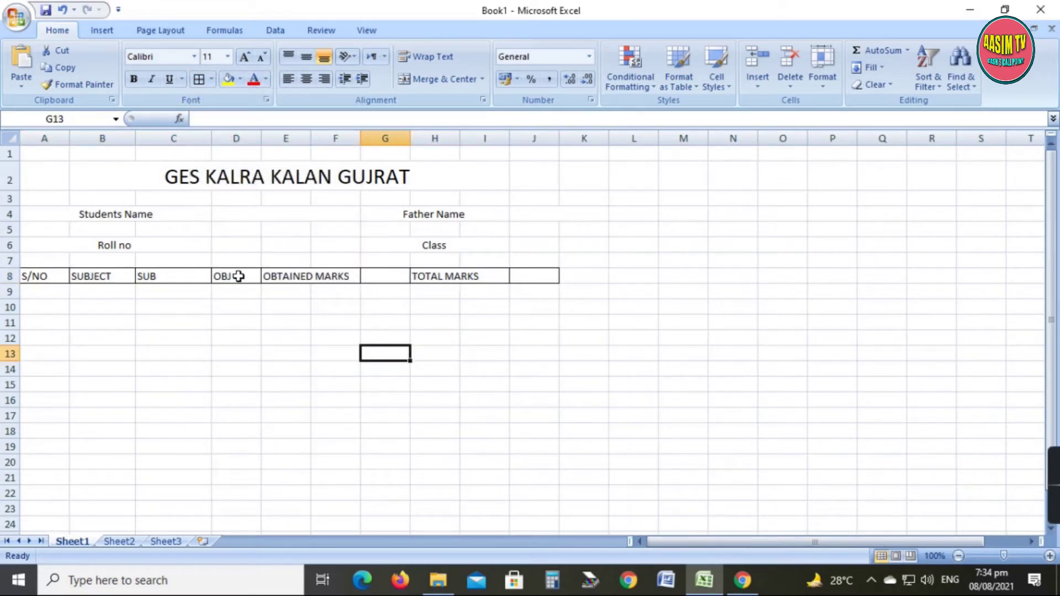
Step: Merge and center cells E8:F8 for OBTAINED MARKS and H8:I8 for TOTAL MARKS
drag(293, 279, 329, 276)
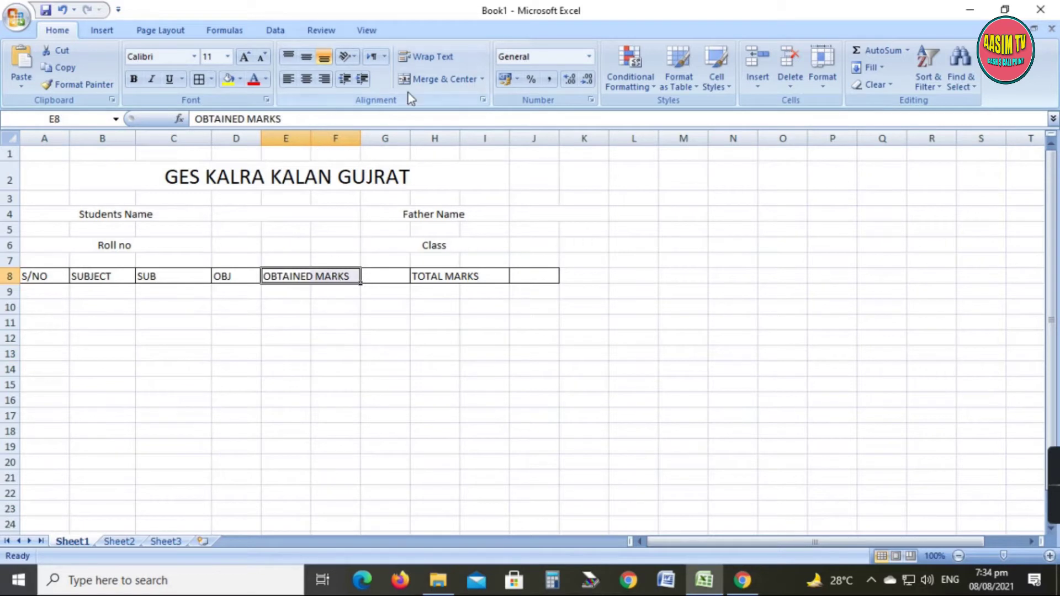
click(419, 79)
click(421, 277)
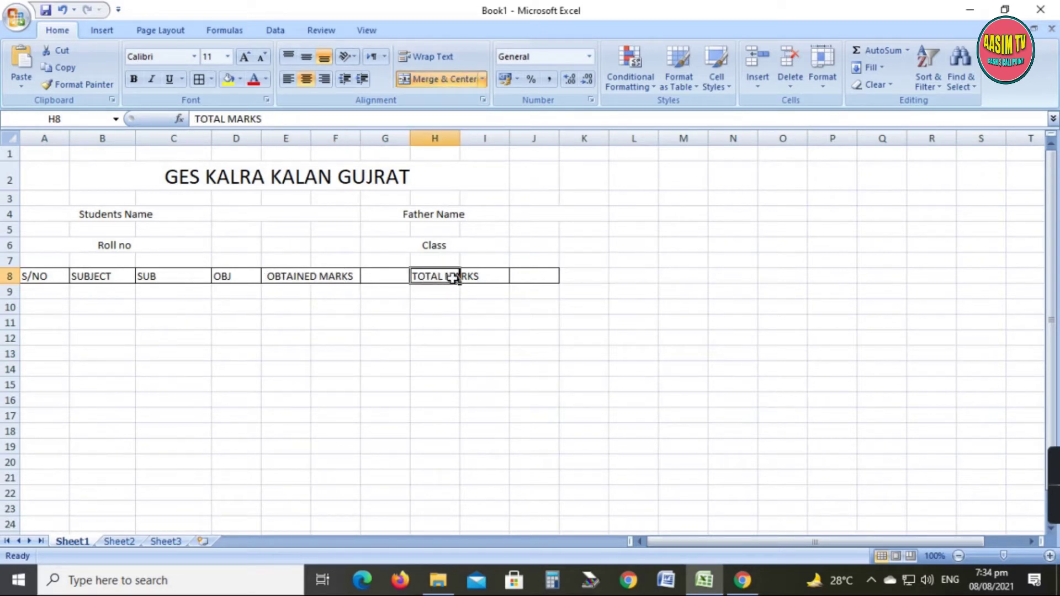
drag(453, 278, 473, 277)
click(437, 79)
click(482, 333)
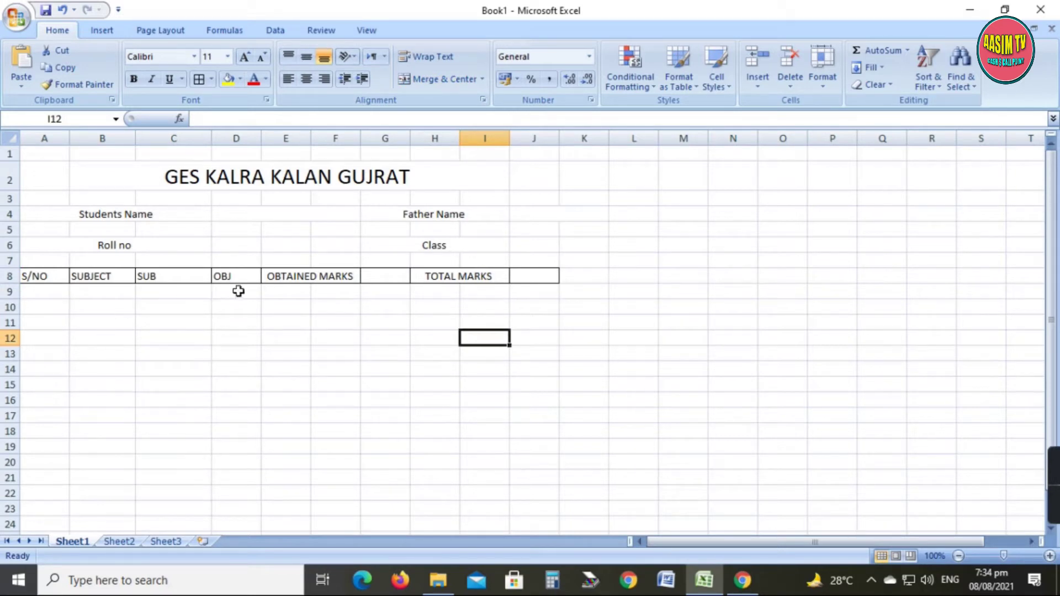
Step: Enter the subject "urdu" in cell B10
click(105, 307)
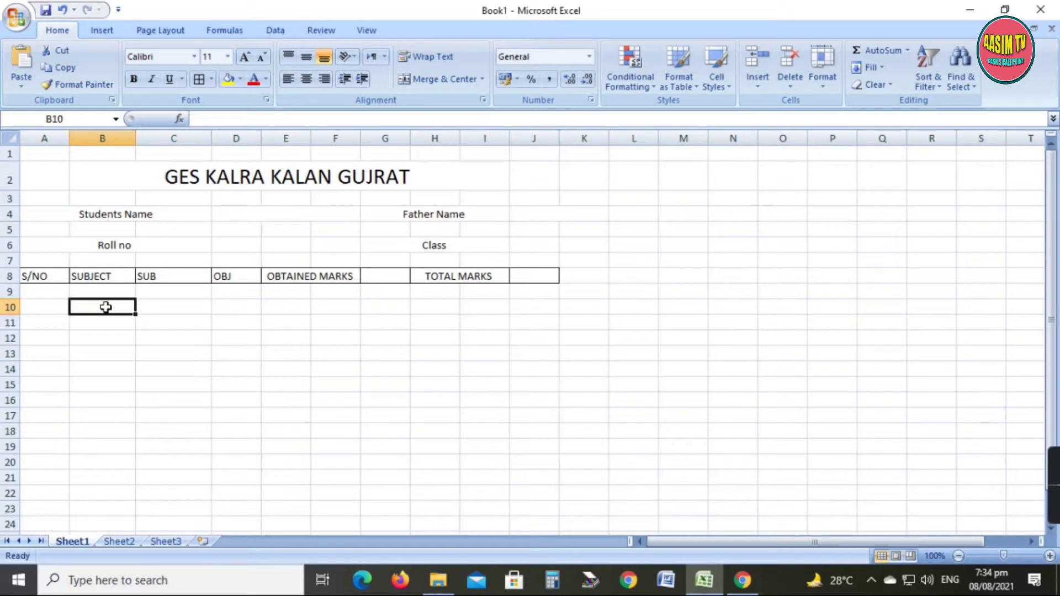
text(urdu)
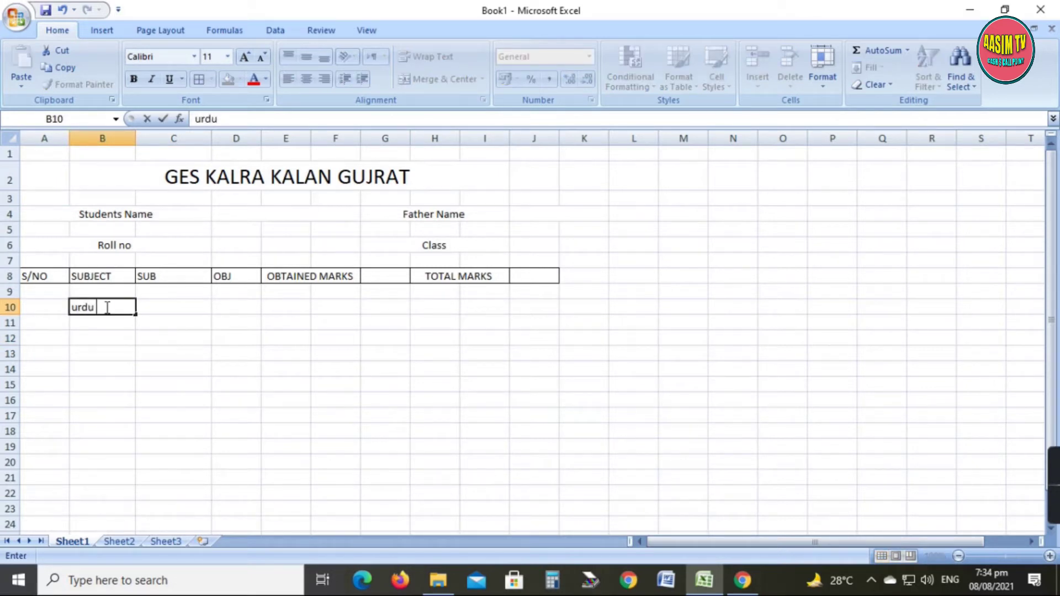
key(Tab)
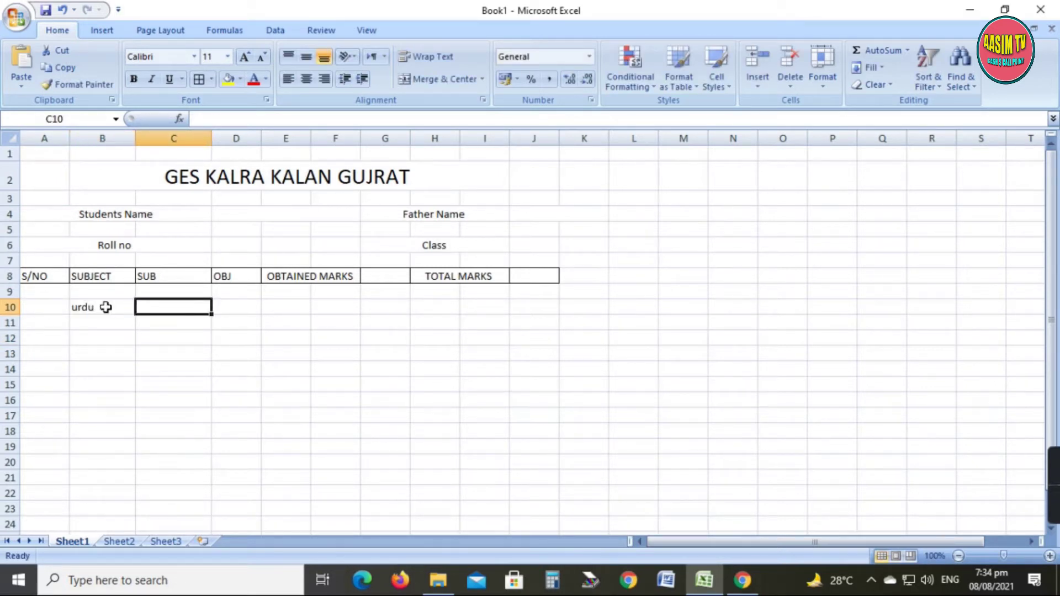
Step: Enter the maximum marks 50 in cell C9 under SUB and 50 in cell D9 under OBJ
click(173, 290)
text(50)
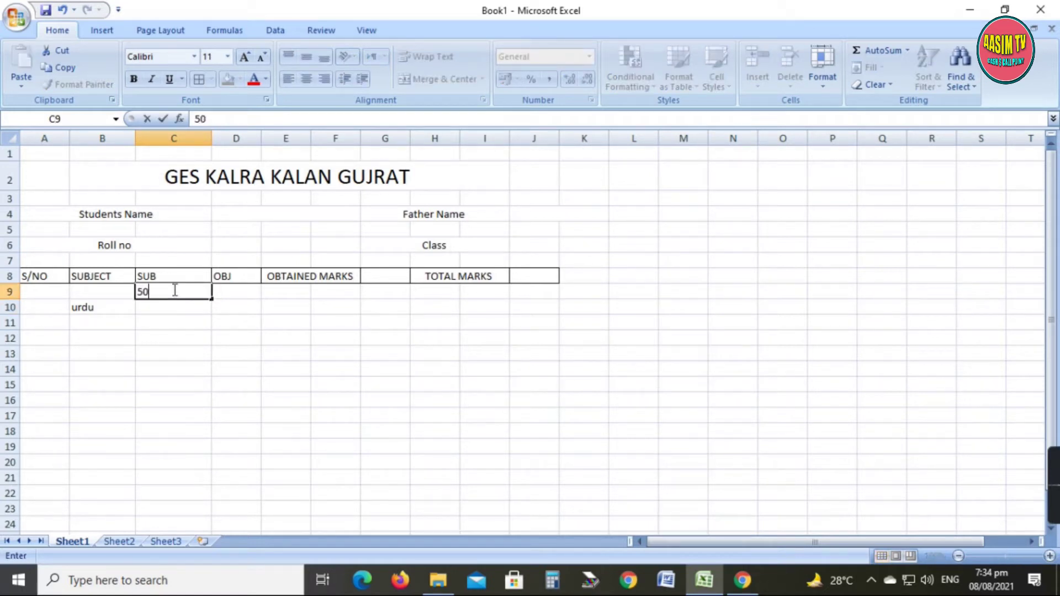
click(255, 337)
click(243, 294)
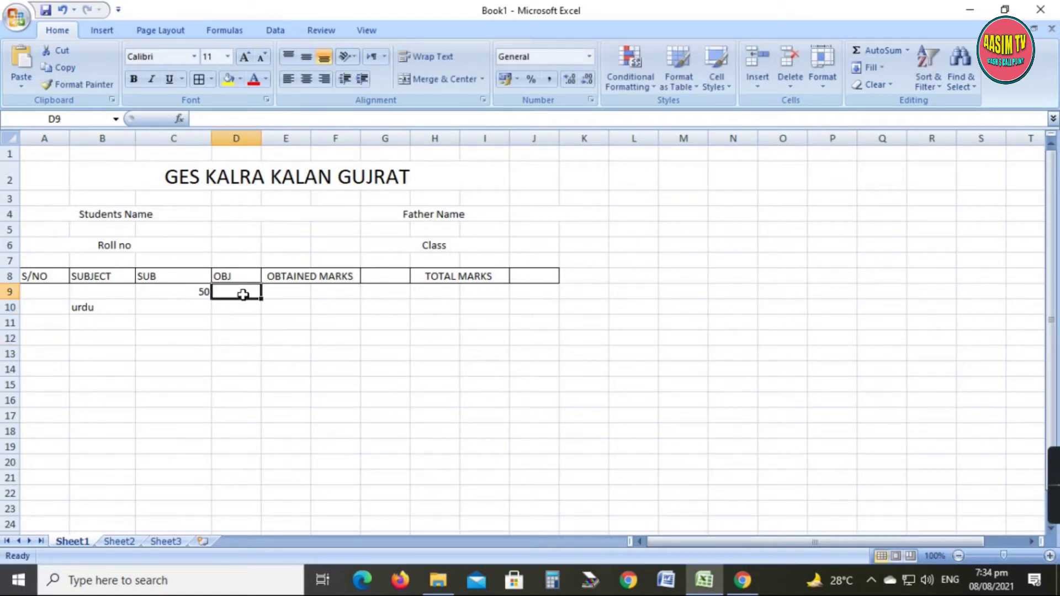
text(50)
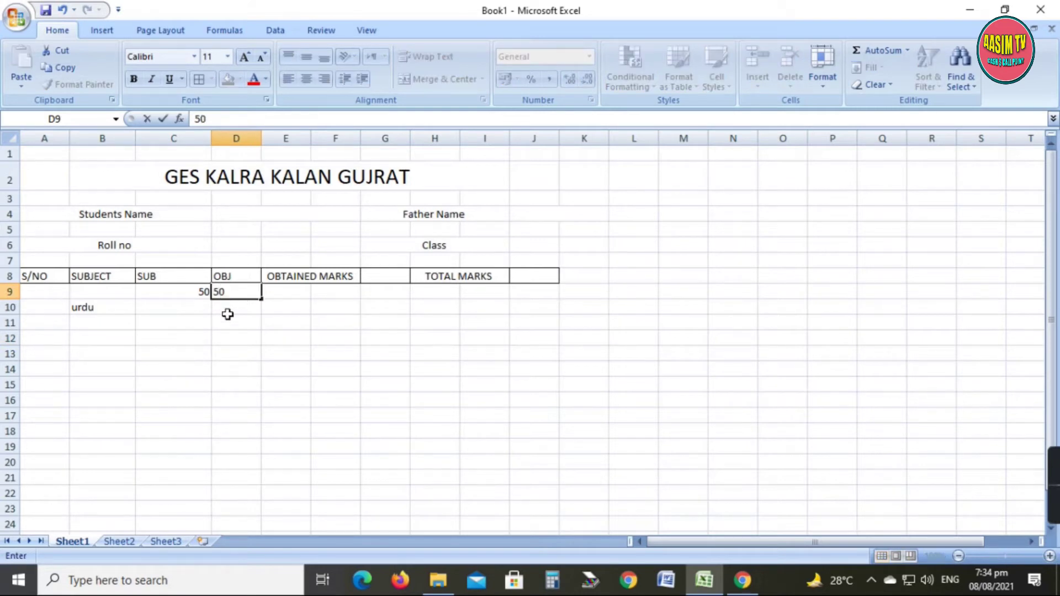
key(Return)
Step: Center cells C9:I18 horizontally and vertically and apply all borders to them
drag(195, 294, 480, 431)
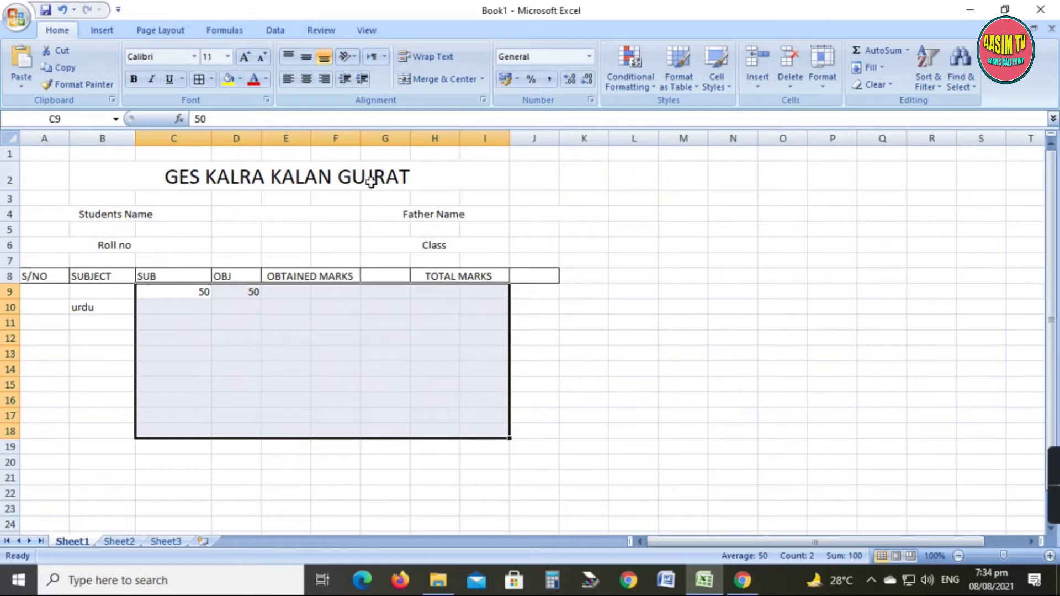
click(307, 78)
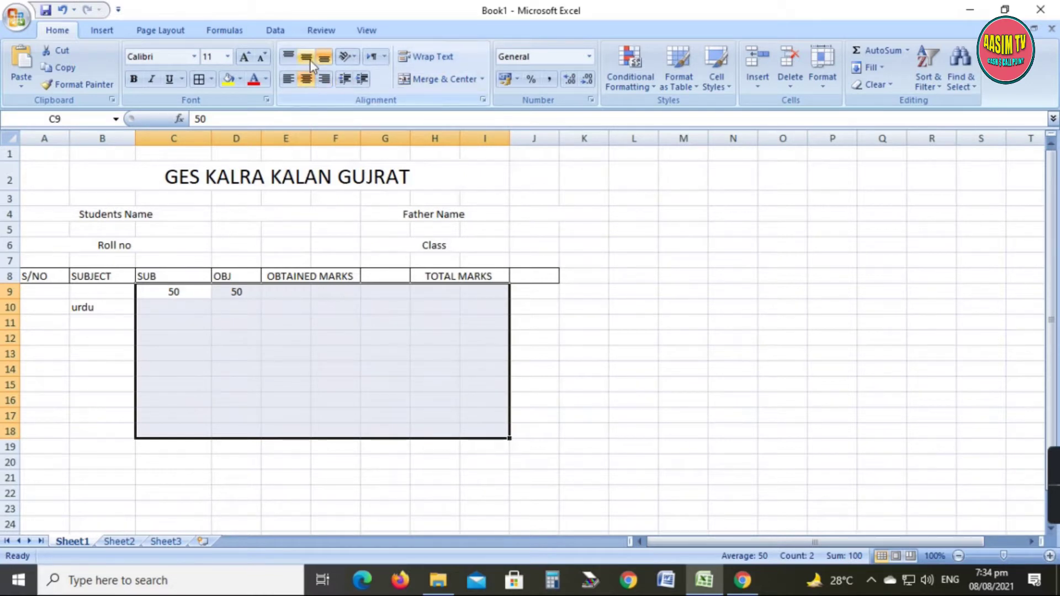
click(199, 79)
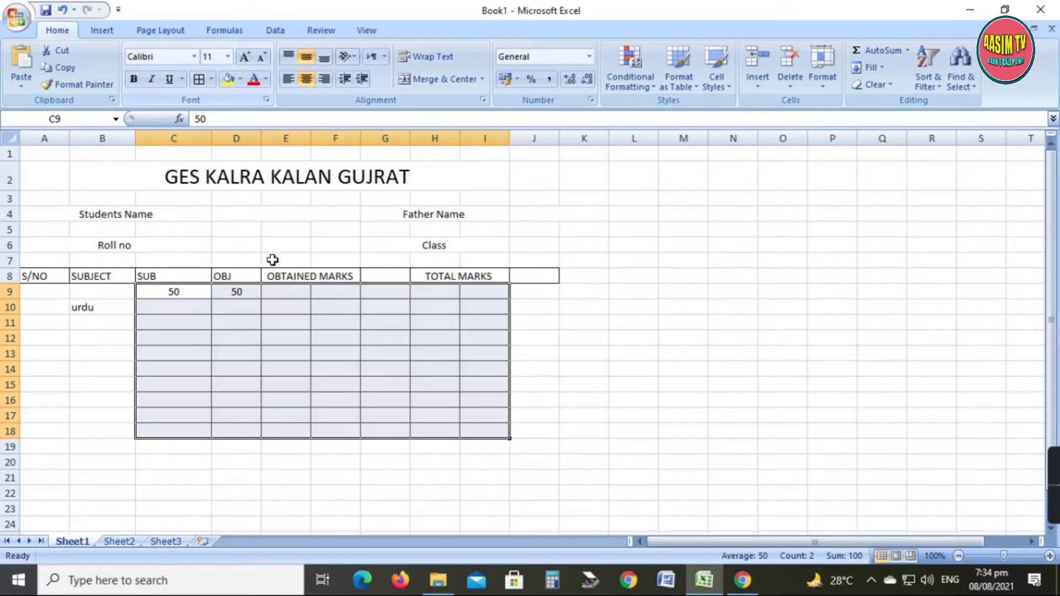
Step: Enter the urdu marks 40 in cell C10 and 40 in cell D10
click(274, 308)
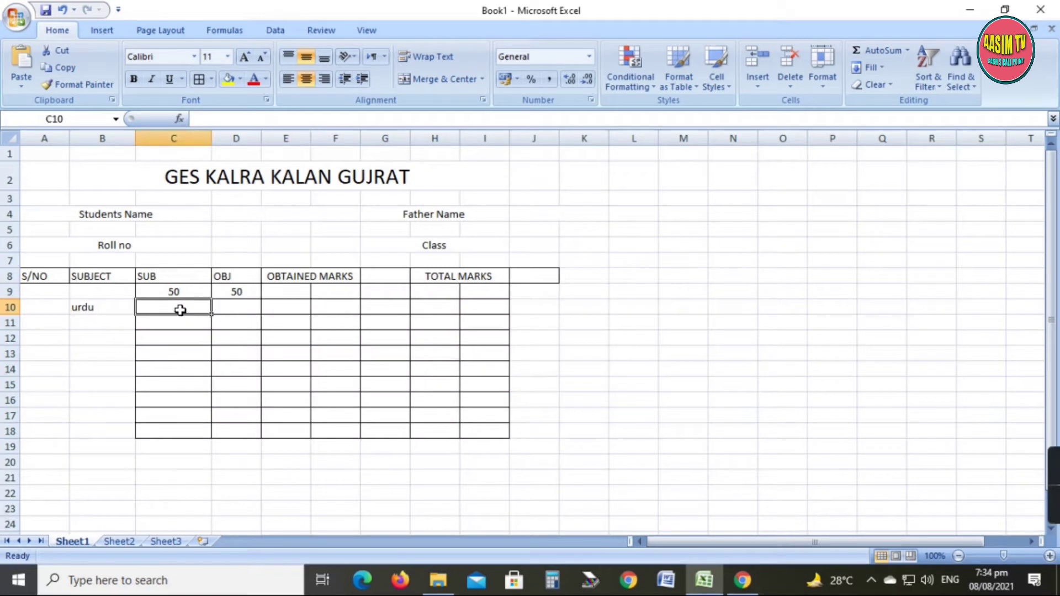
text(40)
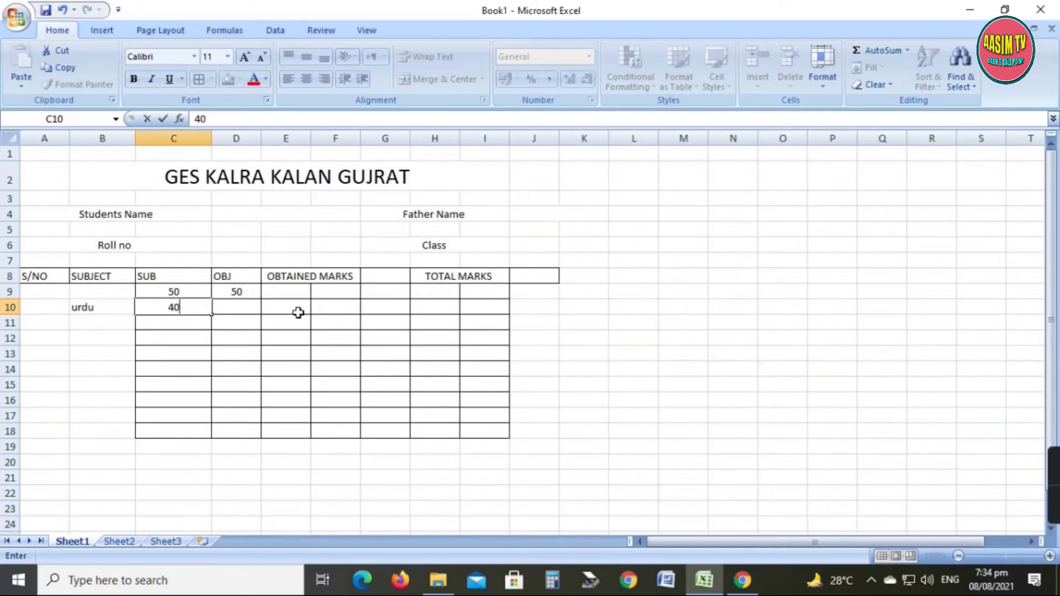
click(228, 310)
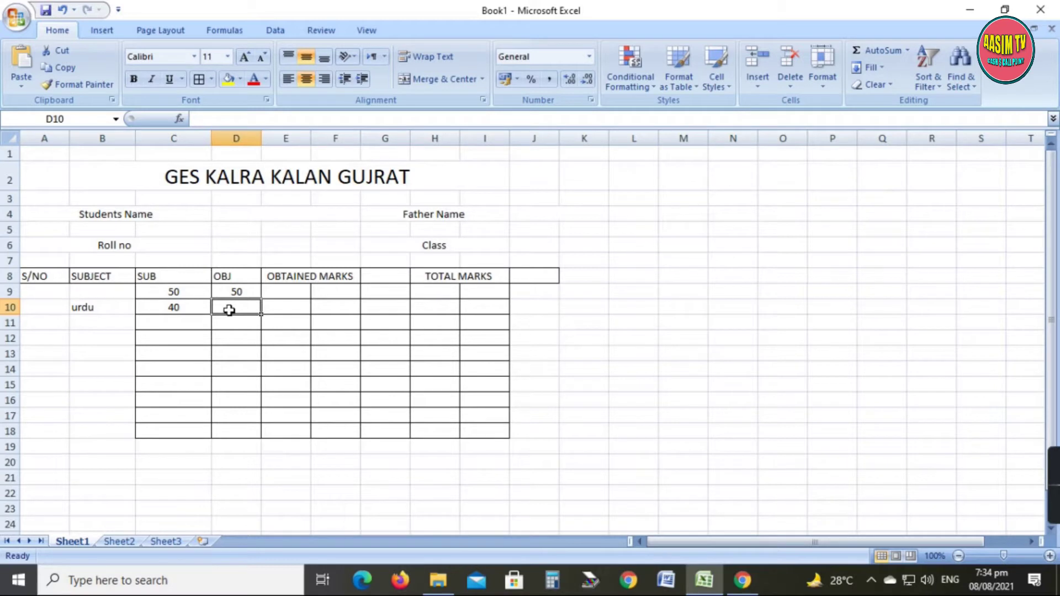
text(40)
click(245, 354)
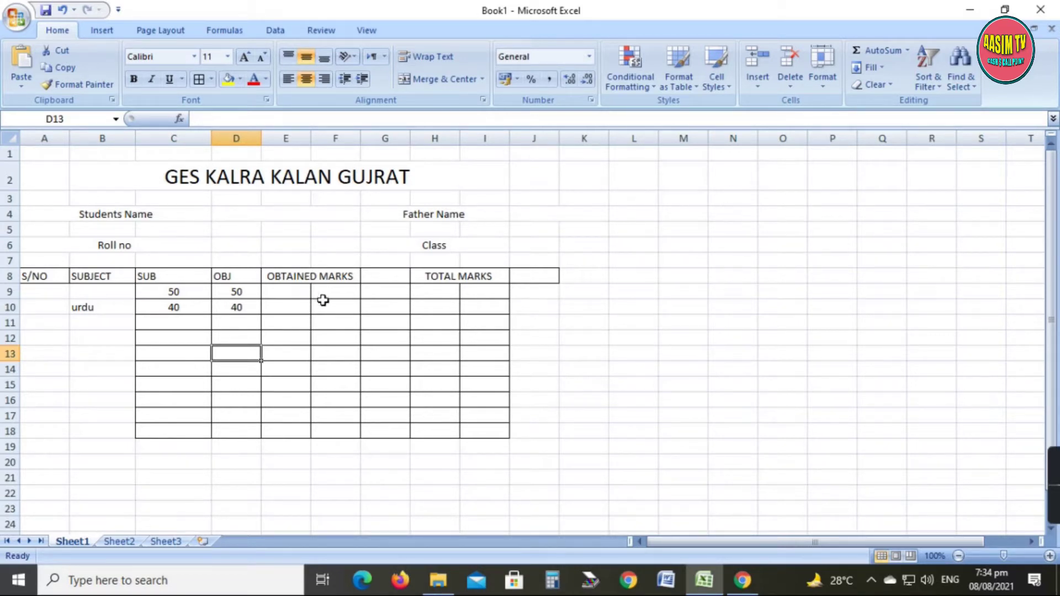
Step: Delete column F and widen column E for the OBTAINED MARKS header
click(336, 138)
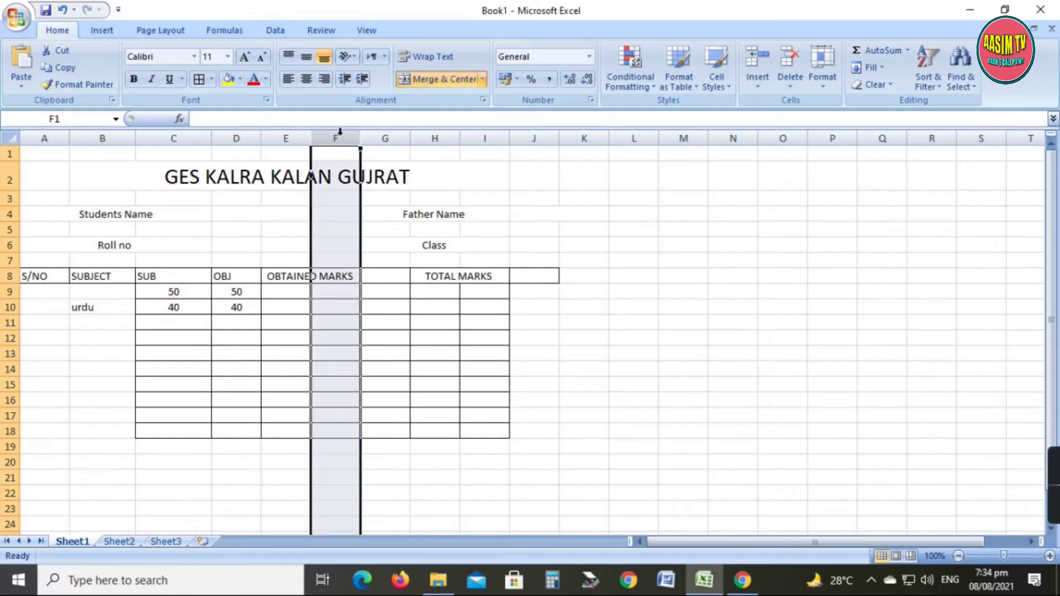
right_click(339, 136)
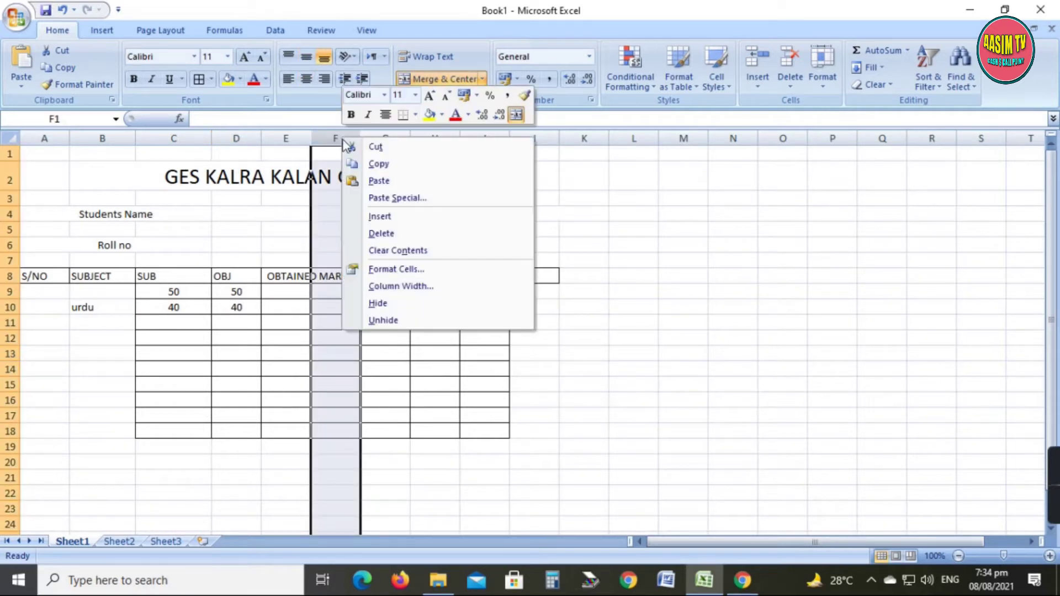
click(376, 234)
click(399, 402)
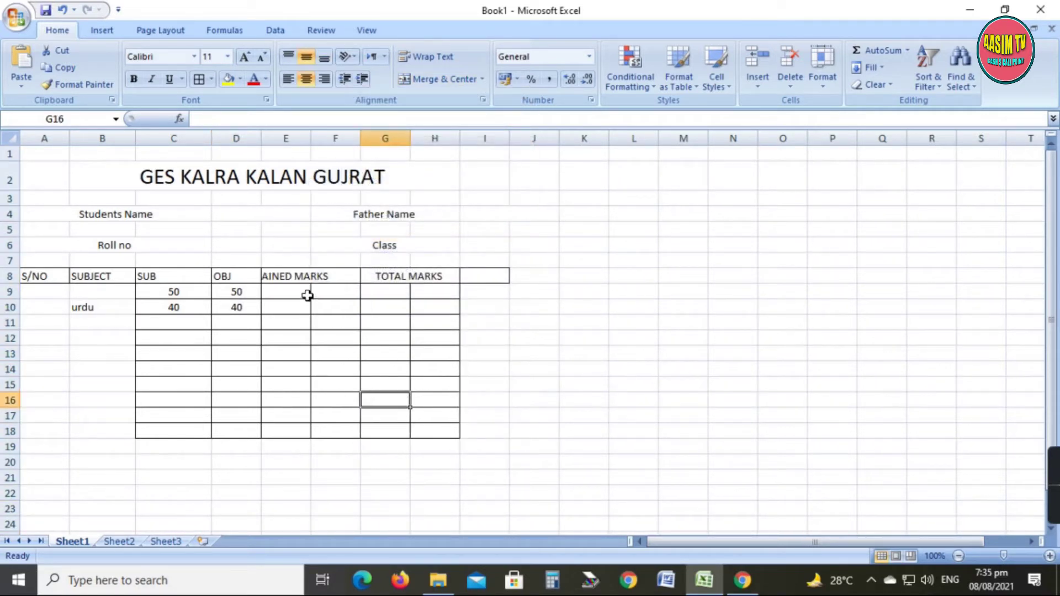
drag(311, 138, 334, 138)
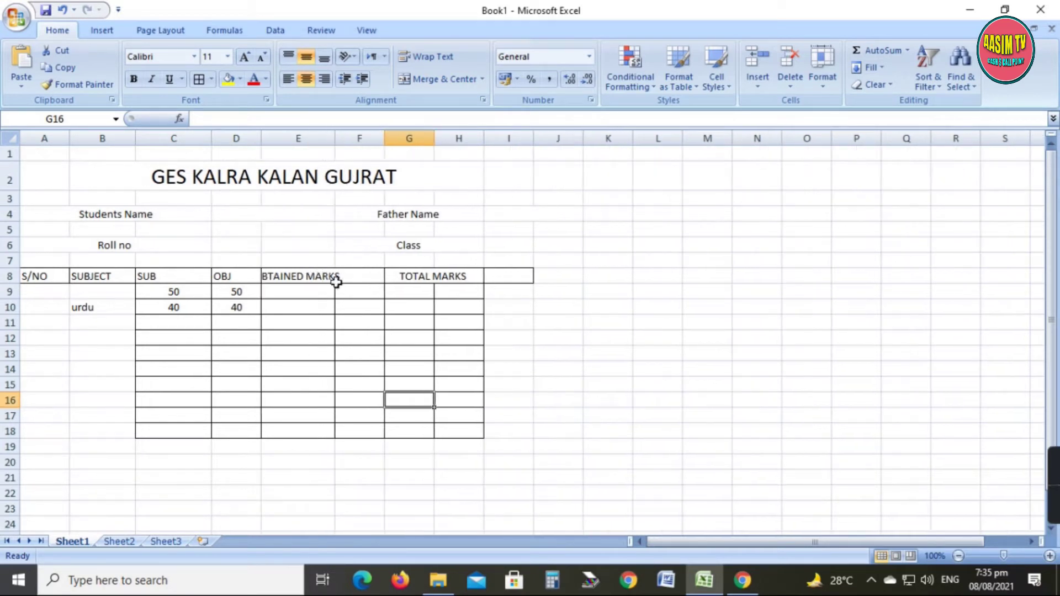
Step: Sum the urdu marks in C10:D10 into cell E10 under OBTAINED MARKS with AutoSum
click(359, 353)
click(311, 292)
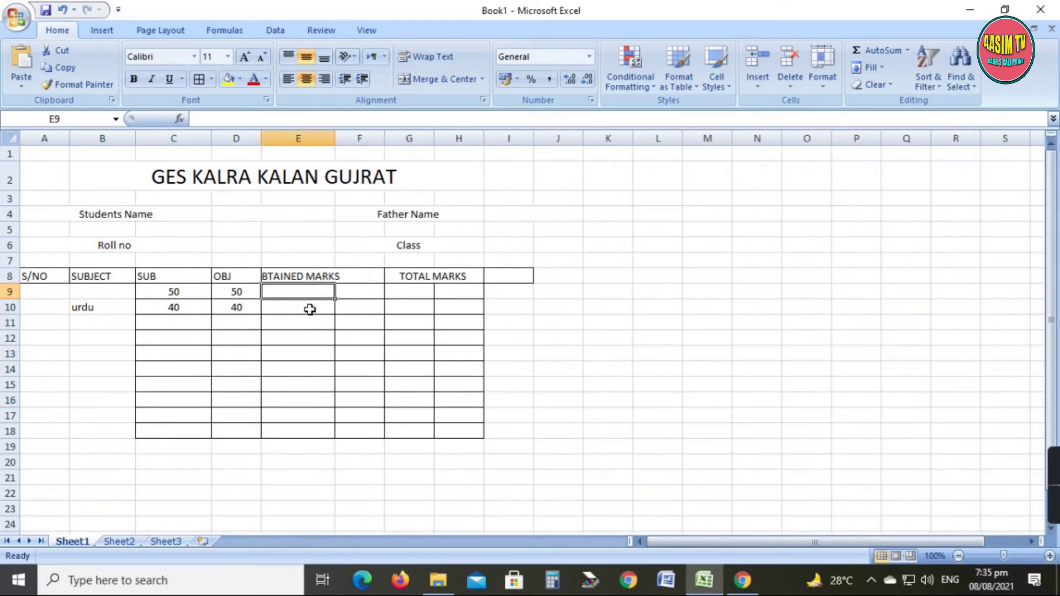
click(258, 353)
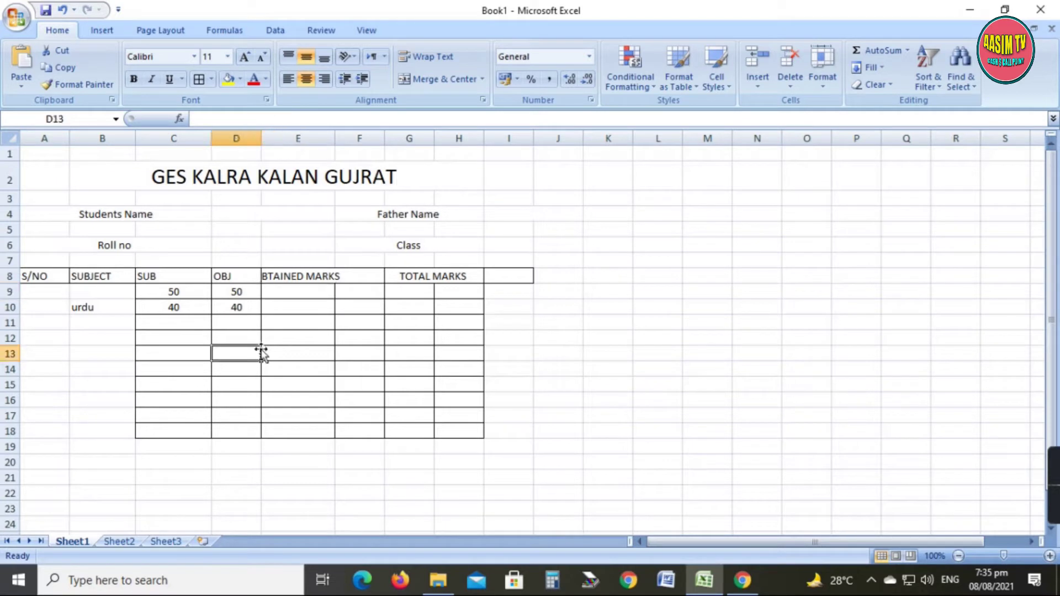
click(297, 310)
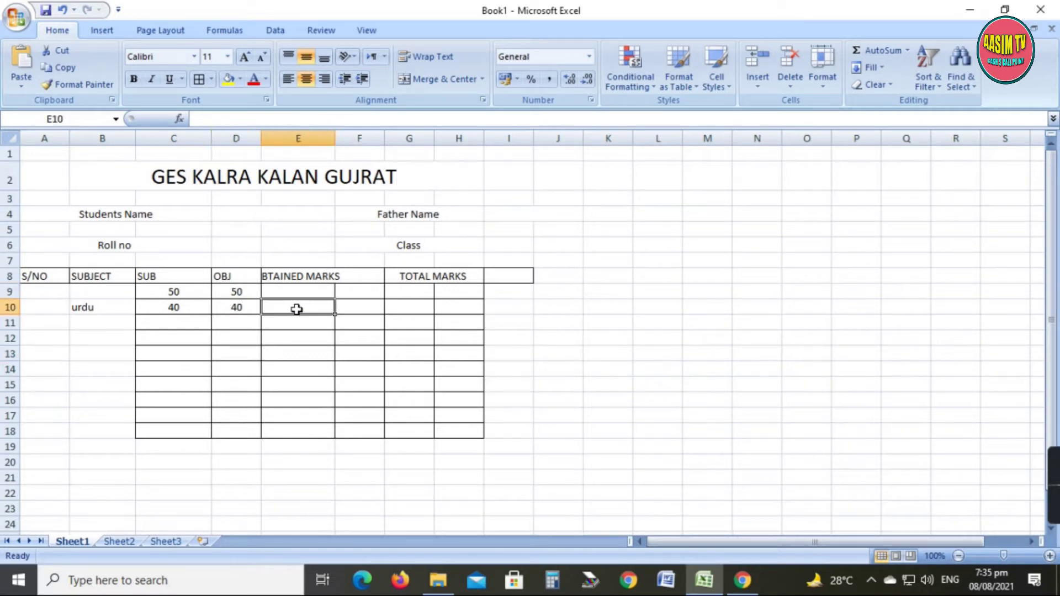
drag(174, 307, 298, 308)
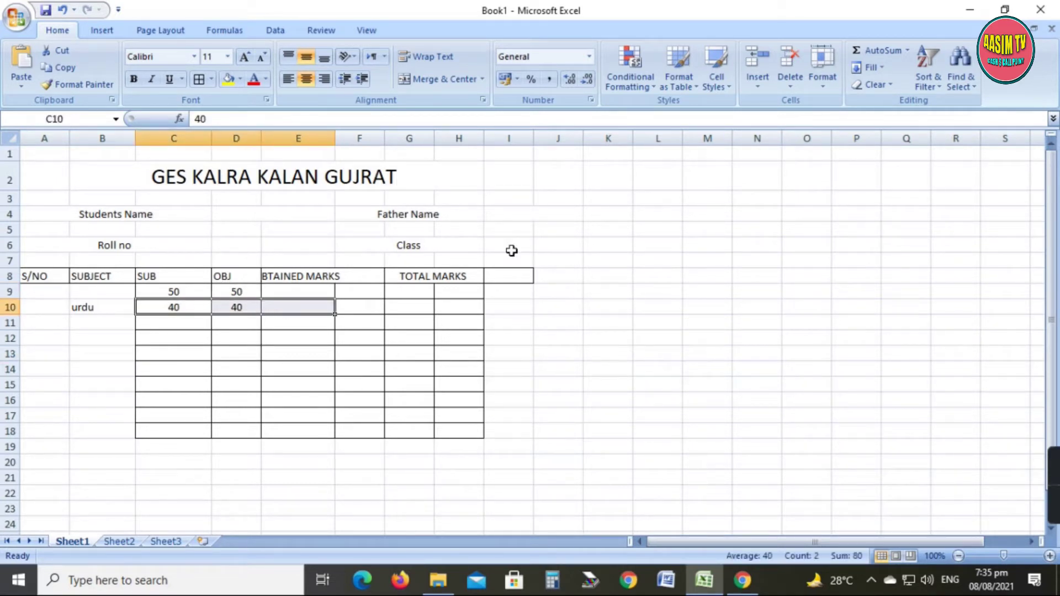
click(879, 50)
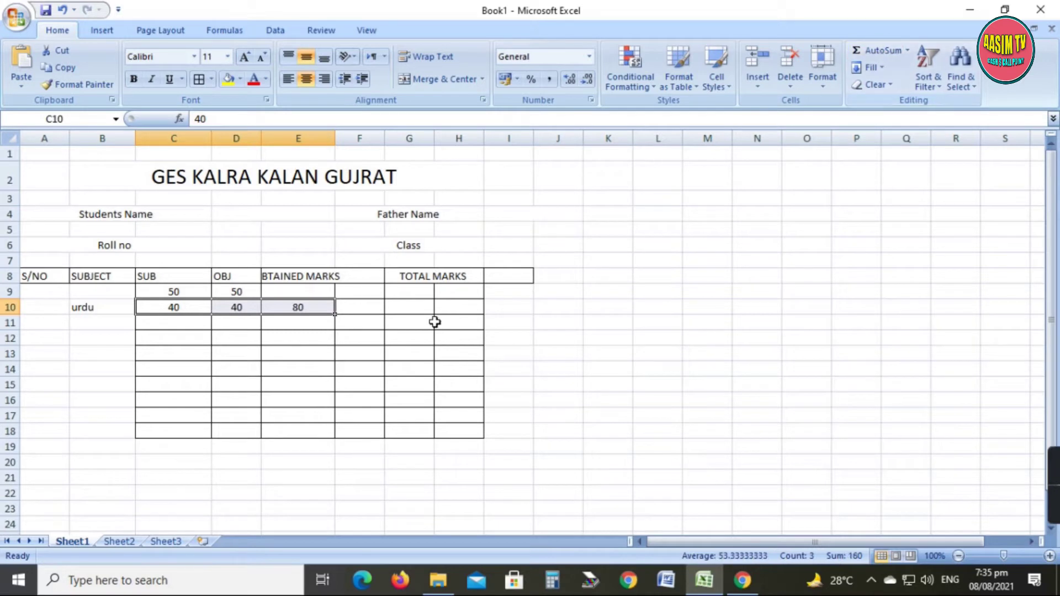
click(331, 352)
click(311, 305)
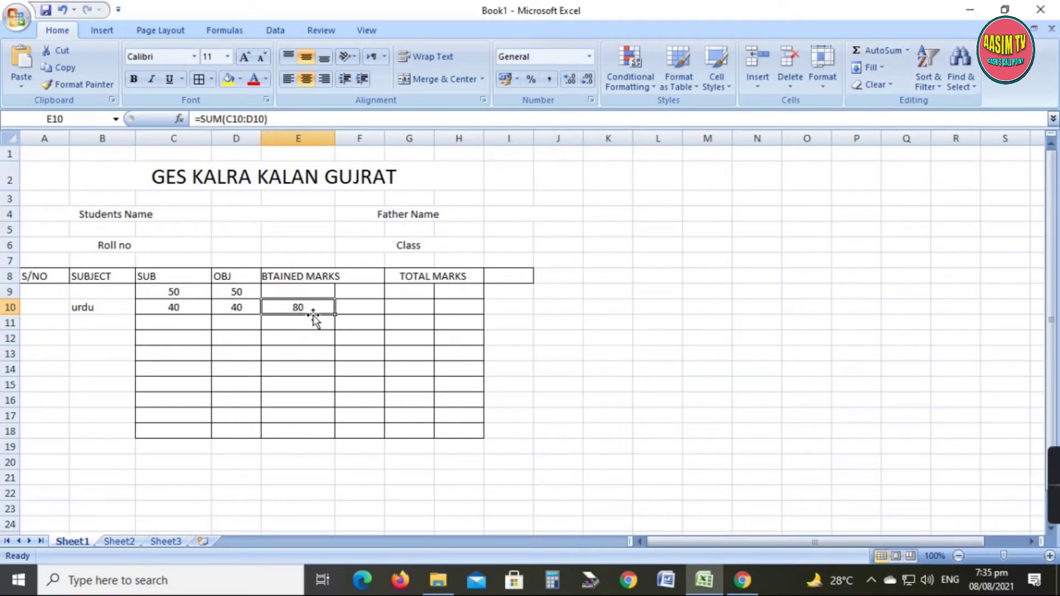
Step: Enter the urdu total marks 100 in cell G10 under TOTAL MARKS
click(415, 312)
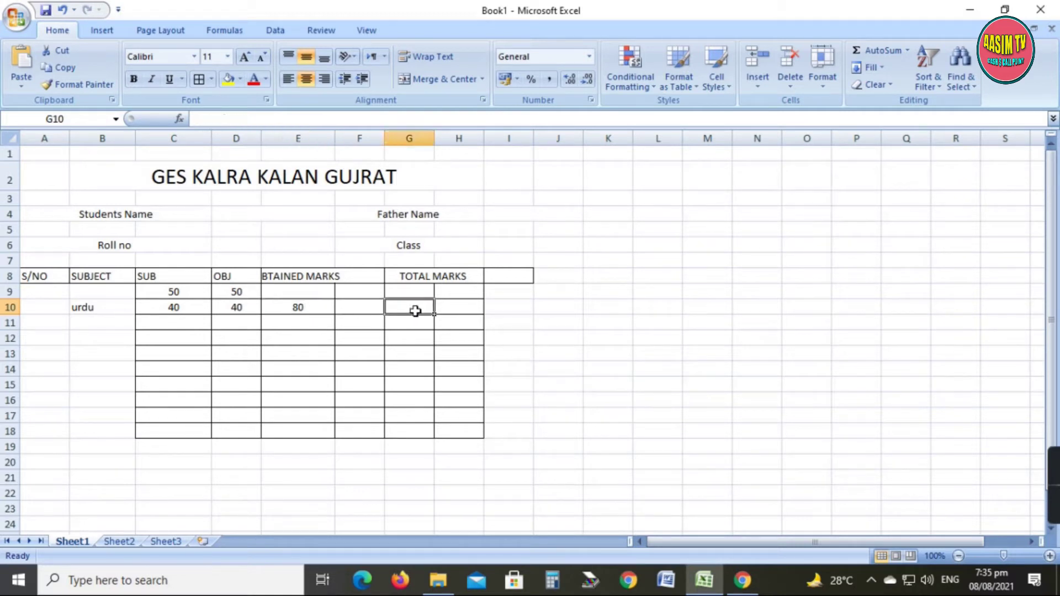
text(100)
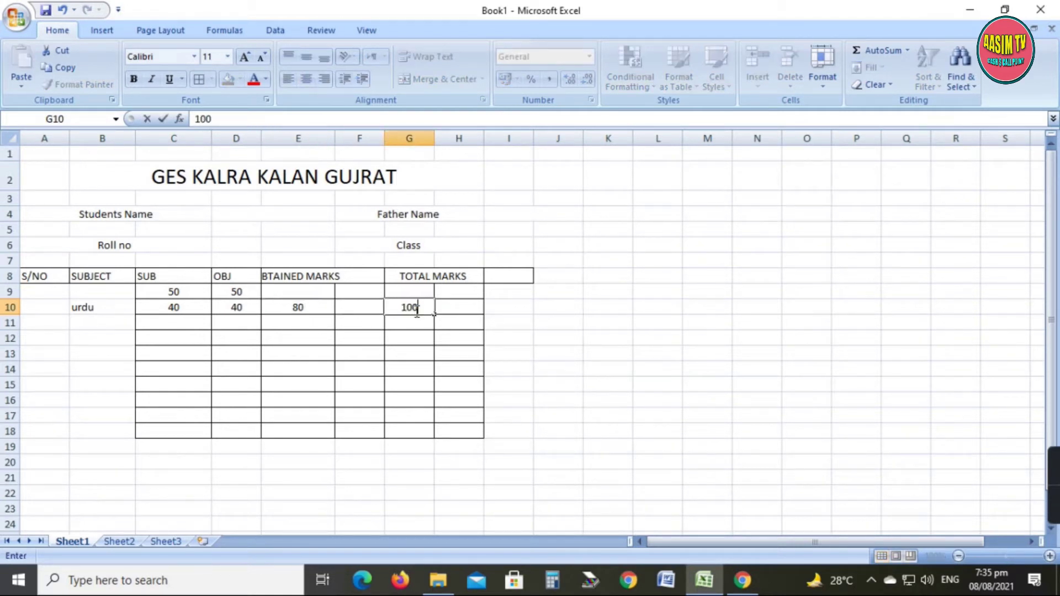
click(488, 351)
Step: Delete the whole of column H, the second column beneath the TOTAL MARKS header
click(470, 135)
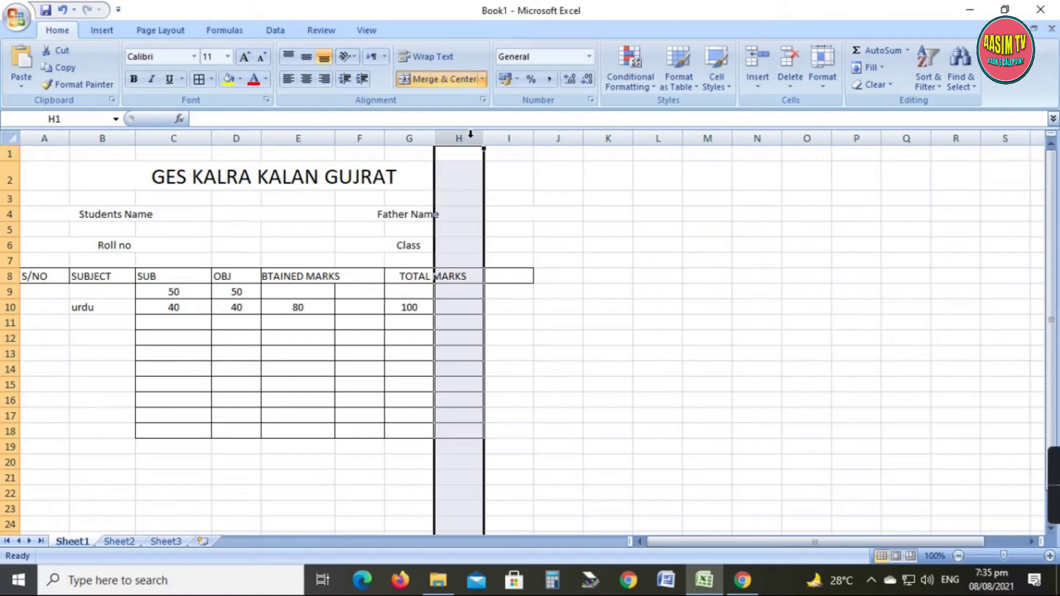
right_click(470, 135)
click(472, 135)
right_click(472, 135)
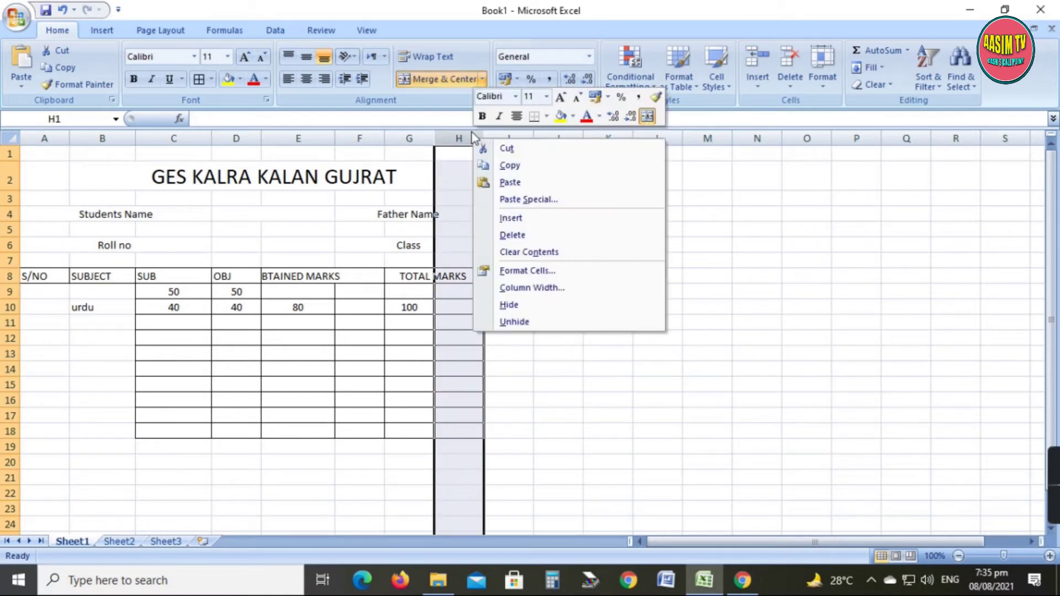
click(513, 235)
click(635, 317)
click(411, 471)
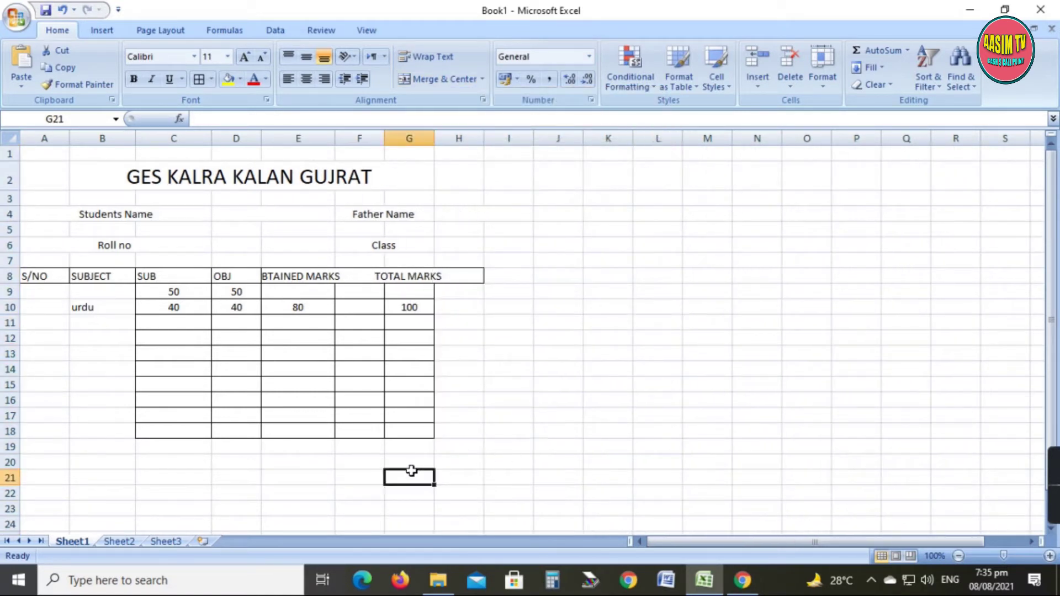
Step: Widen column E slightly to make more room for the OBTAINED MARKS header
click(432, 276)
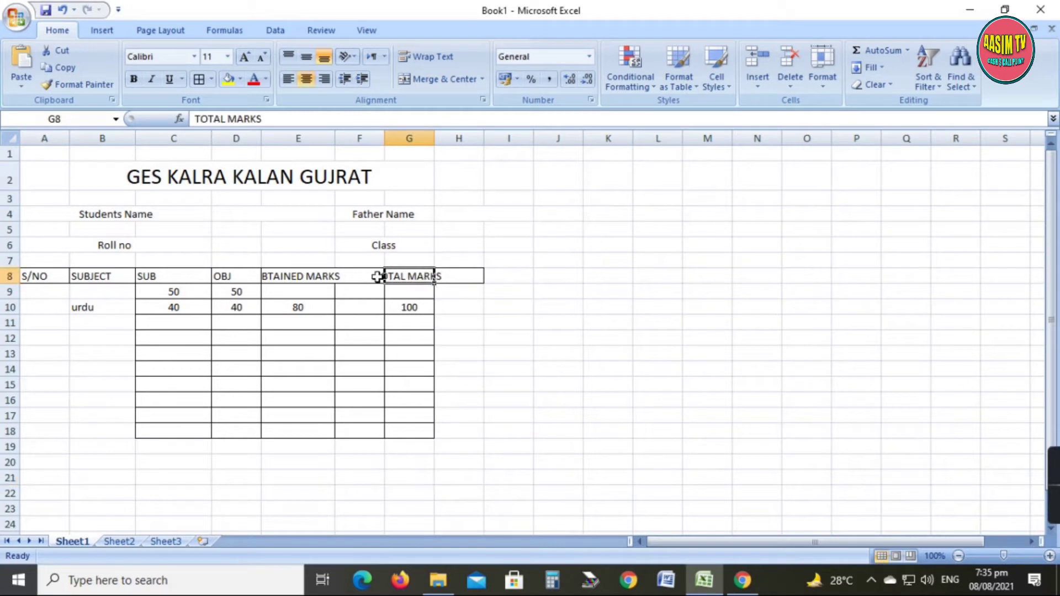
click(375, 276)
click(314, 276)
drag(335, 135, 342, 135)
click(479, 398)
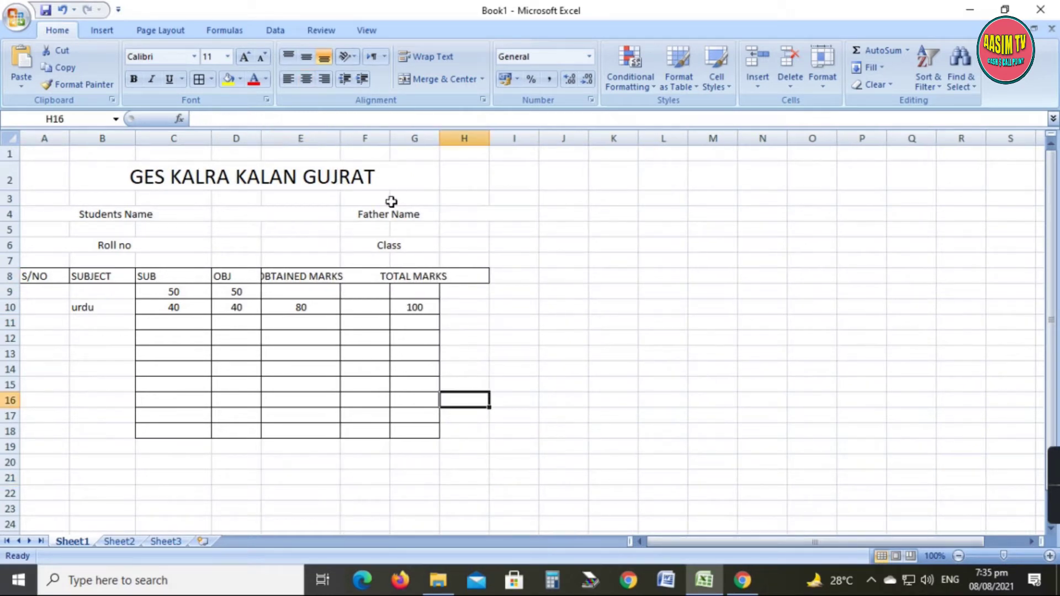
Step: Delete the empty column F between the obtained marks and the total marks
click(368, 138)
right_click(368, 138)
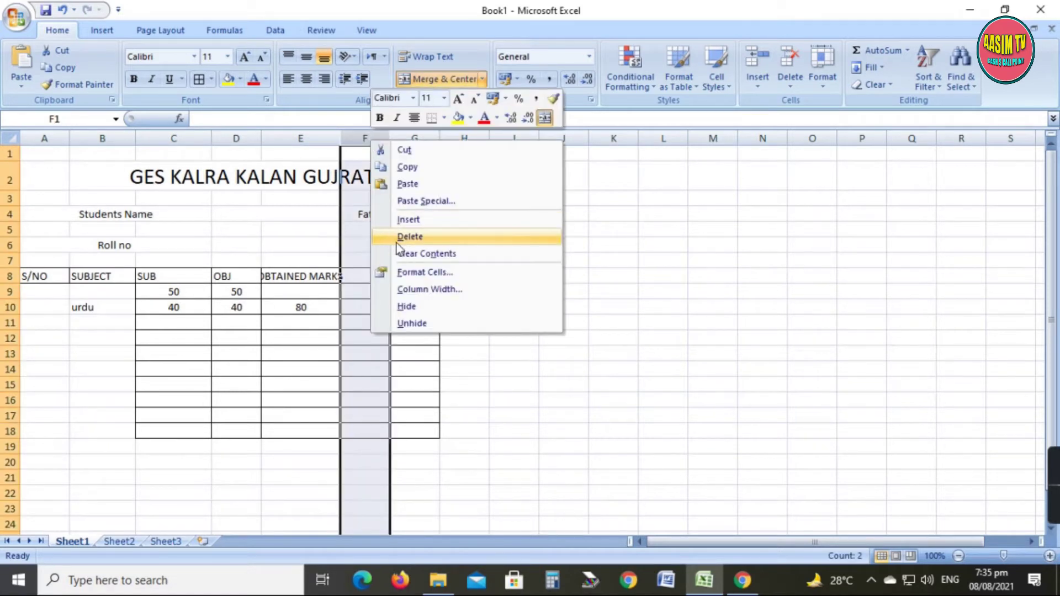
click(409, 236)
click(520, 427)
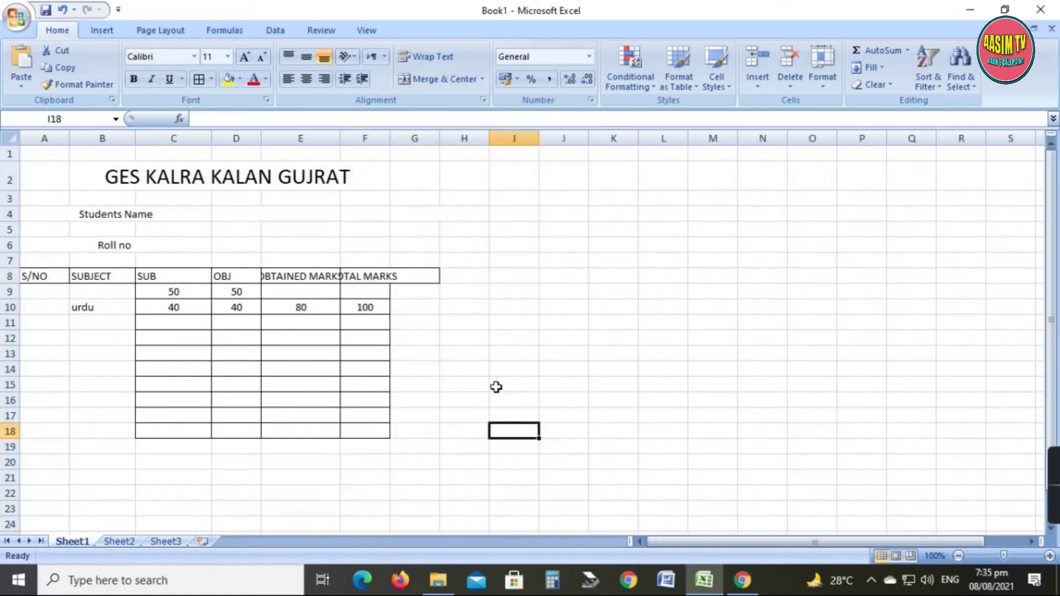
Step: Delete the leftover bordered cell G8 beside the TOTAL MARKS header
click(417, 277)
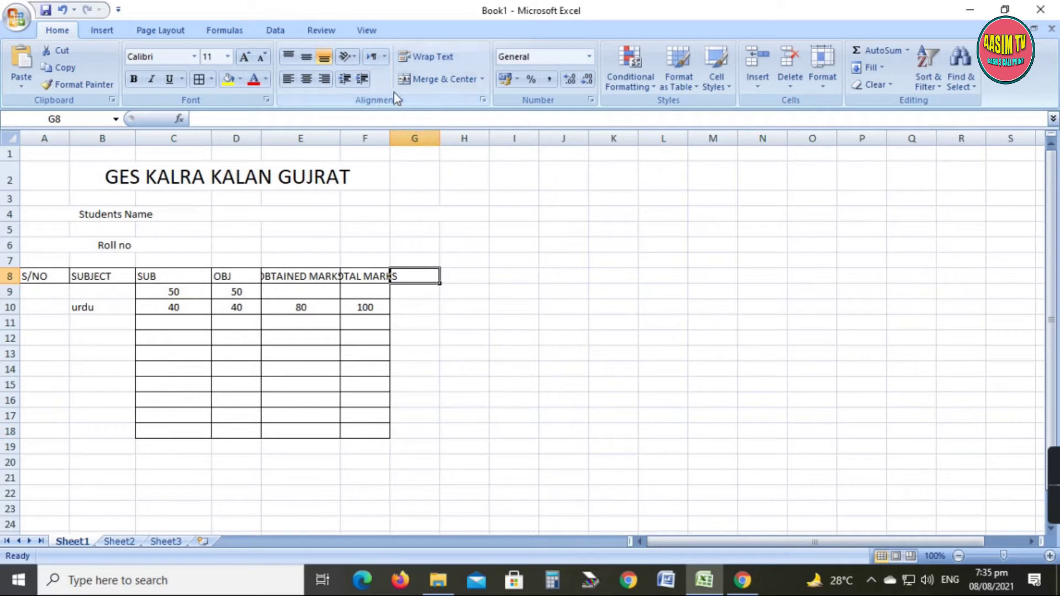
right_click(442, 277)
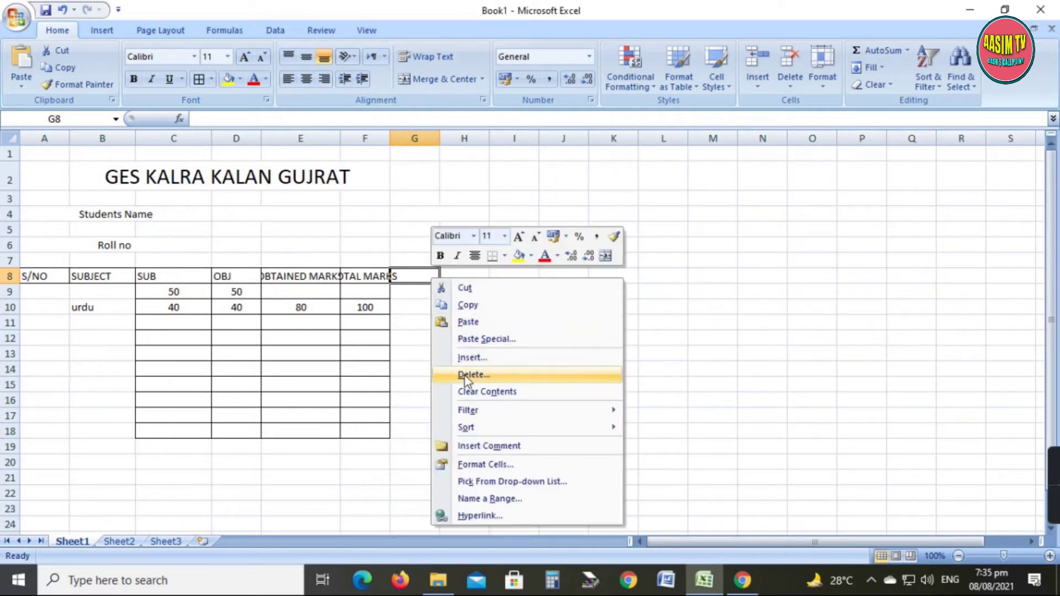
click(471, 371)
click(436, 420)
click(709, 307)
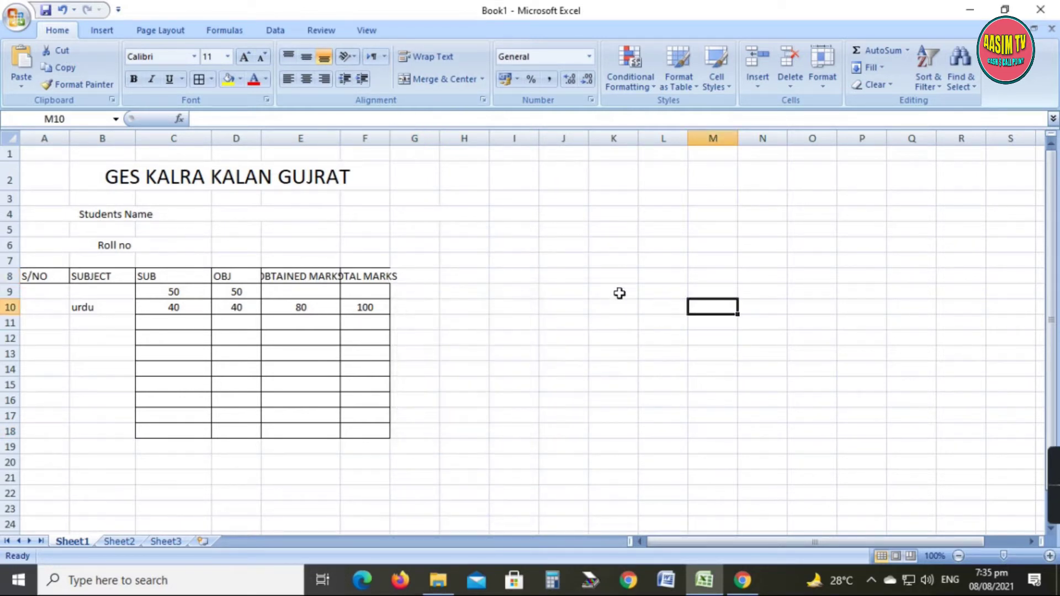
Step: Widen columns E and F so the OBTAINED MARKS and TOTAL MARKS headers fit inside their cells
drag(395, 133, 409, 133)
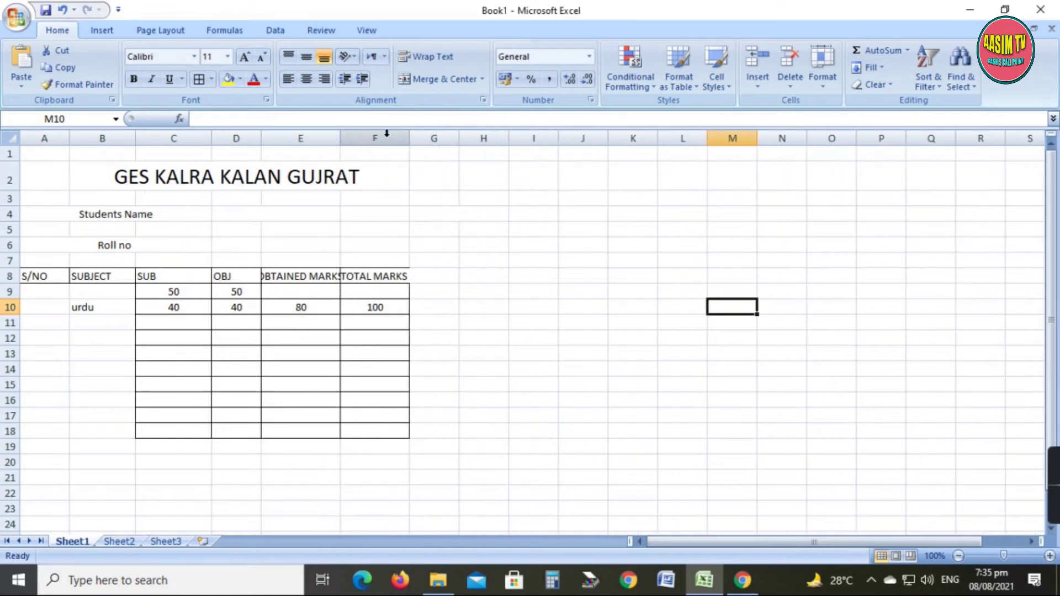
drag(338, 141, 362, 144)
drag(430, 139, 449, 138)
click(574, 306)
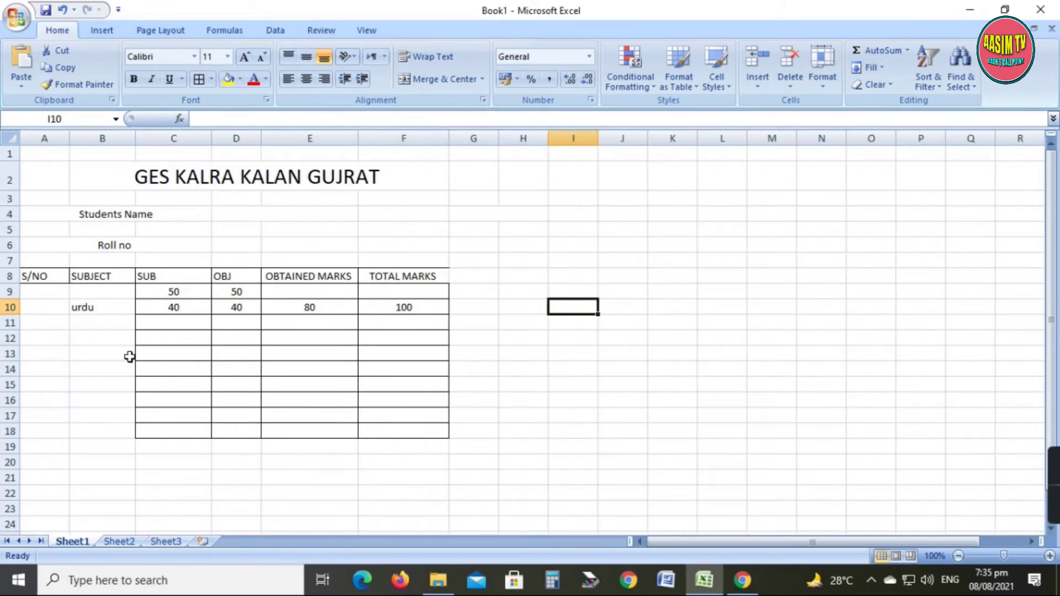
Step: Apply all borders to the SUBJECT cells B9:B18 and the S/NO cells A9:A18
drag(84, 292, 93, 424)
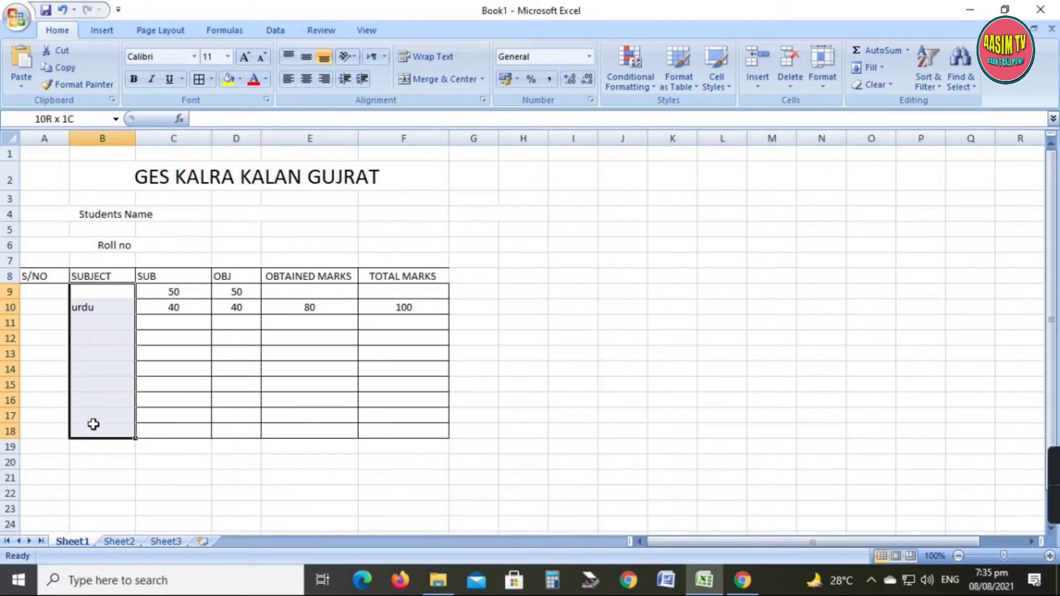
click(199, 79)
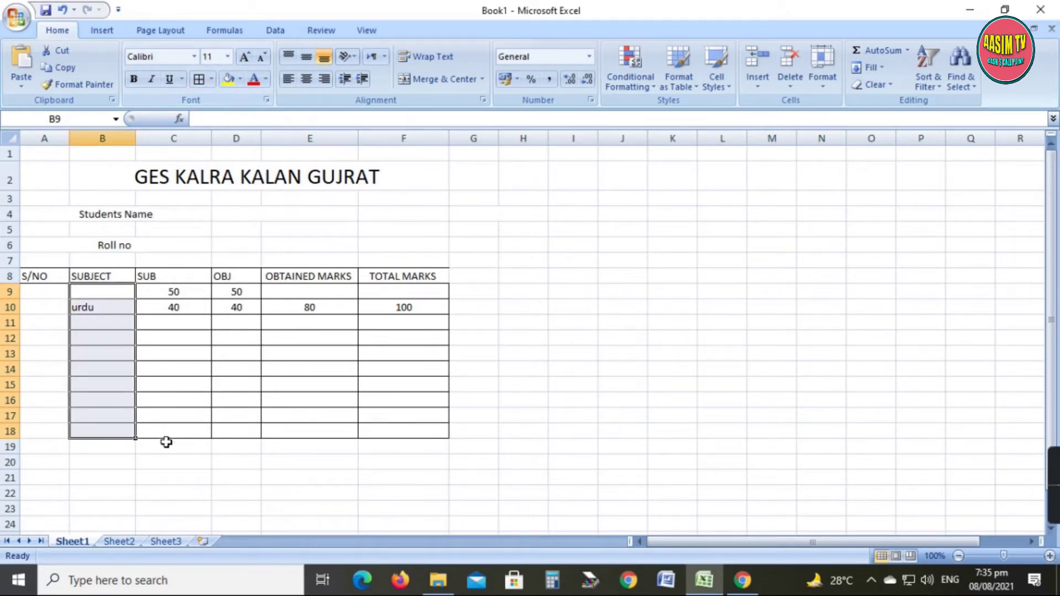
click(173, 462)
drag(46, 290, 56, 410)
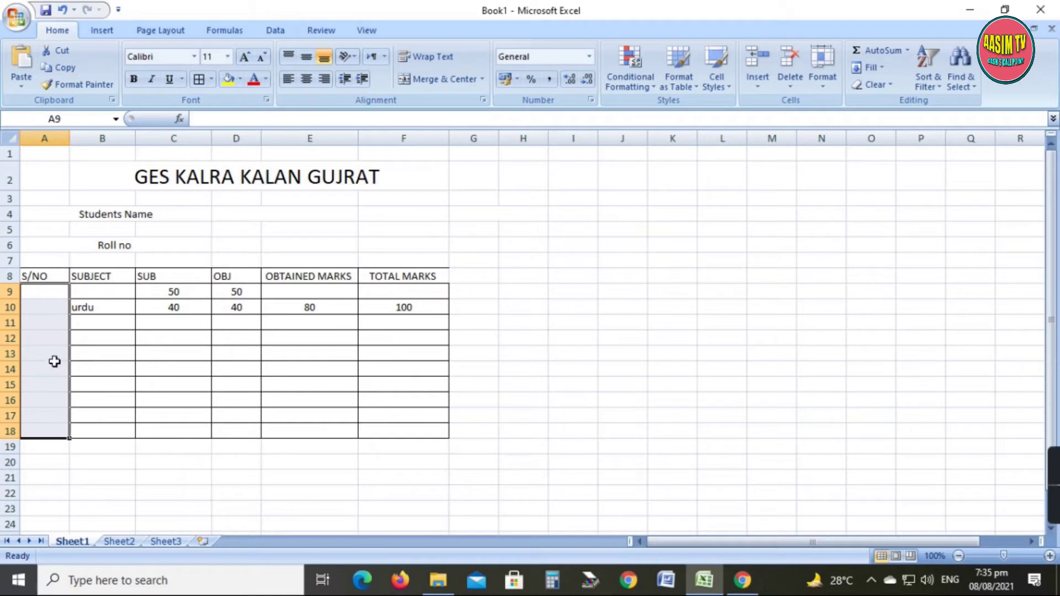
click(199, 79)
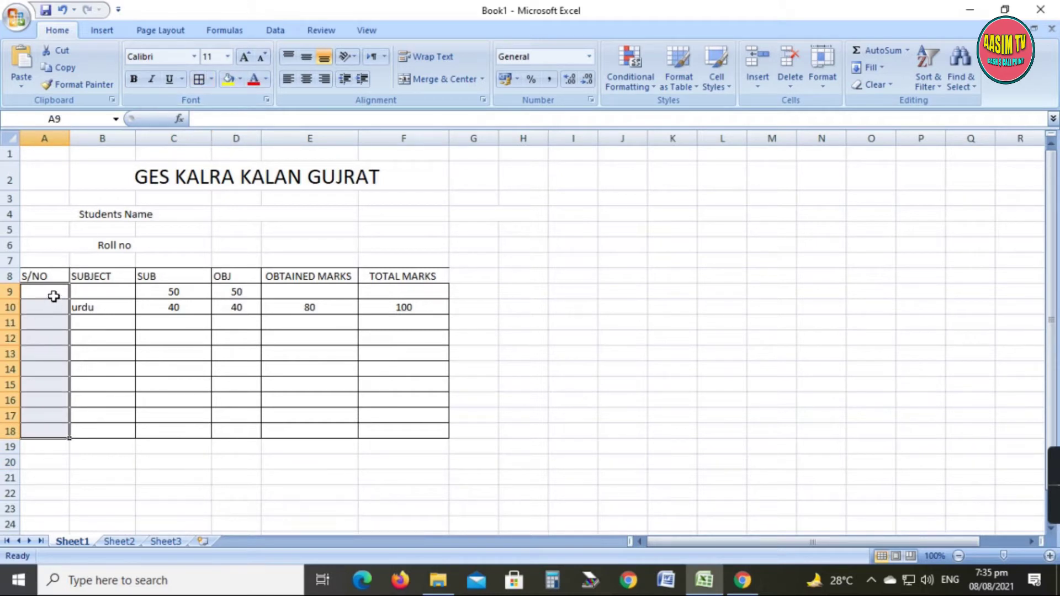
Step: Fill the S/NO cells A9:A17 with the series 1 to 9 and center the numbers horizontally
click(53, 297)
text(1)
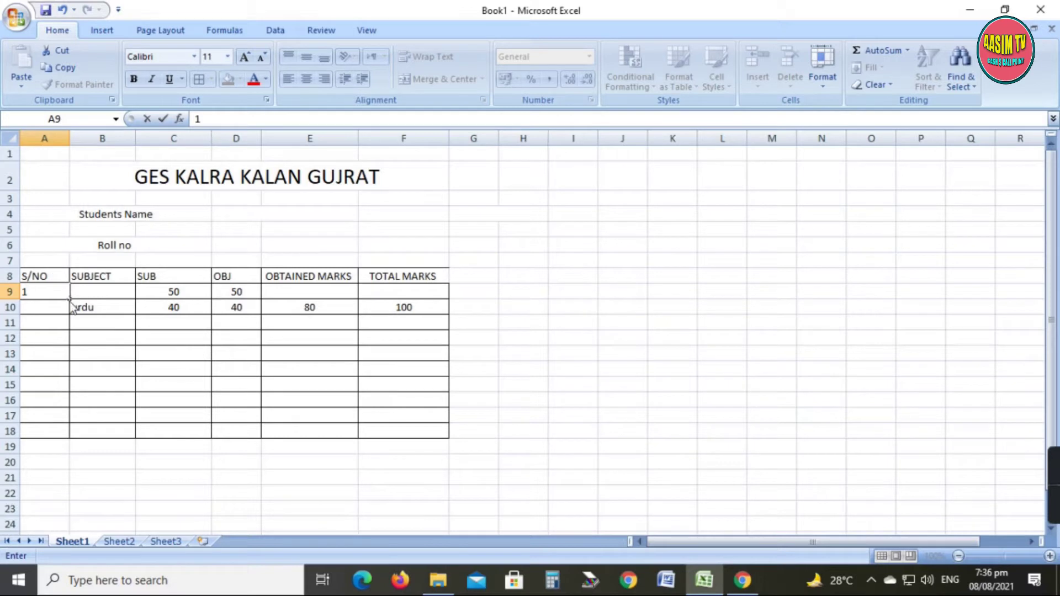
drag(70, 302, 59, 429)
click(172, 419)
drag(63, 293, 50, 413)
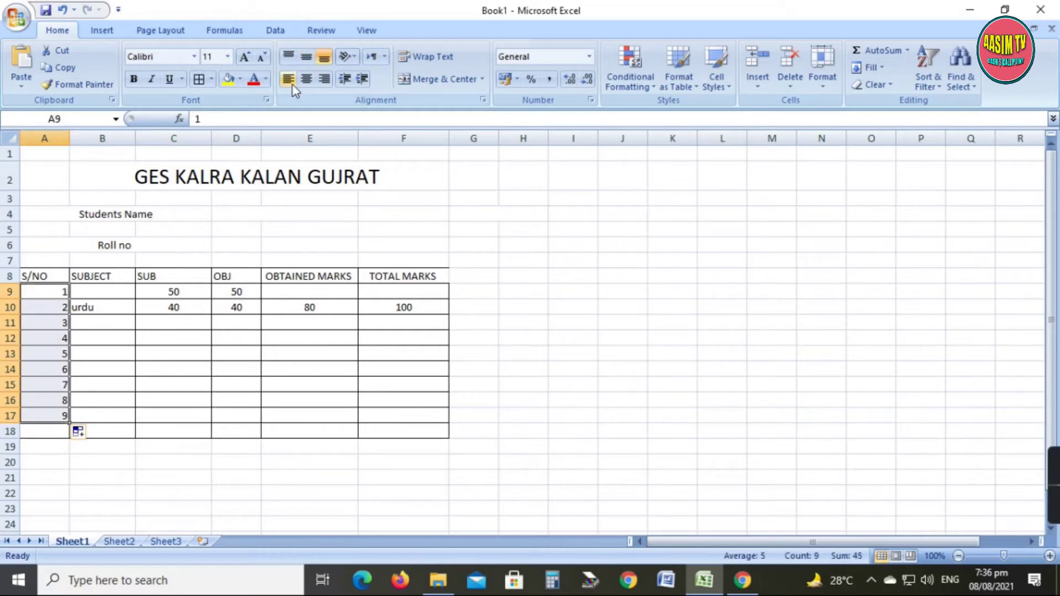
click(306, 80)
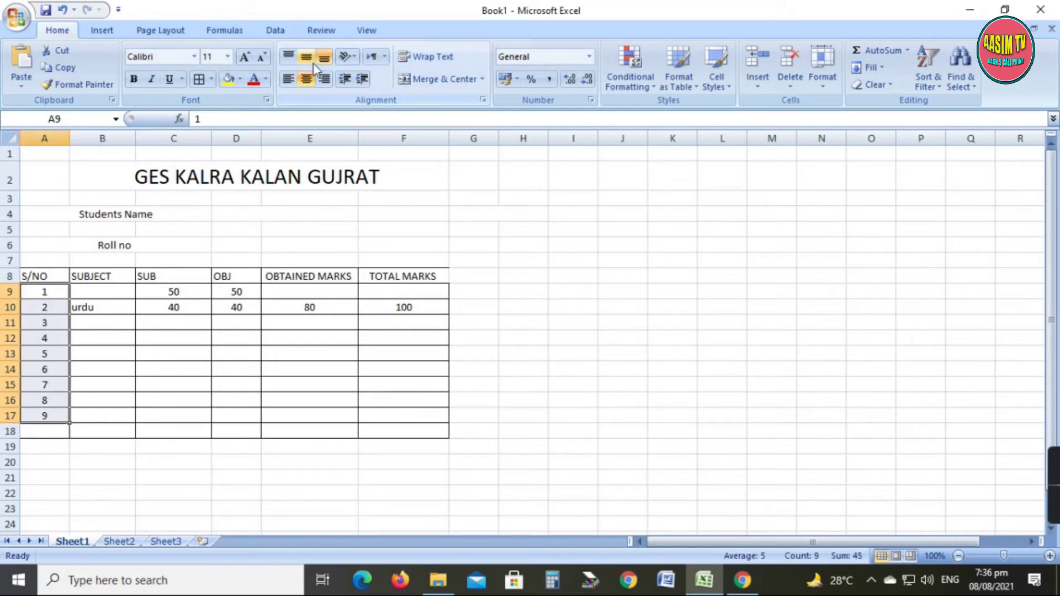
click(125, 381)
Step: Enter the subject Eng in cell B11 with marks 30 in C11 and 40 in D11
click(95, 322)
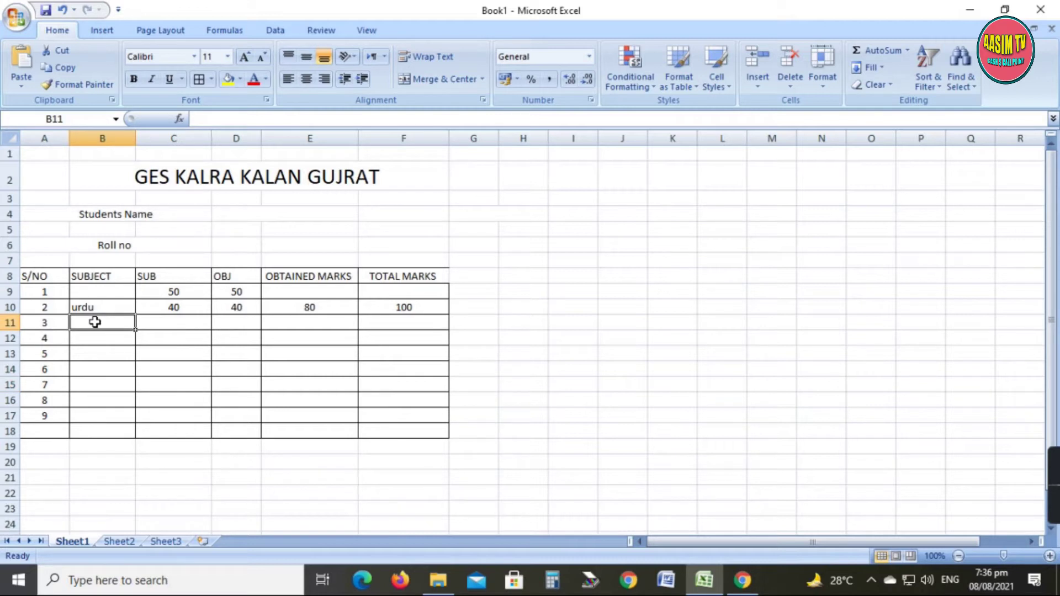
text(En)
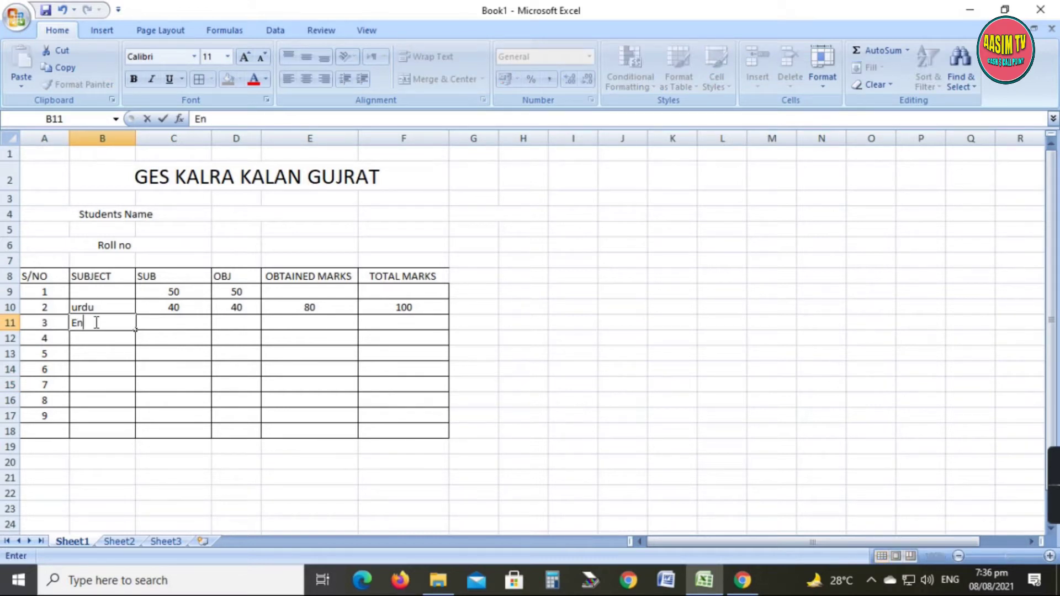
text(g)
click(190, 369)
click(182, 326)
text(30)
key(Tab)
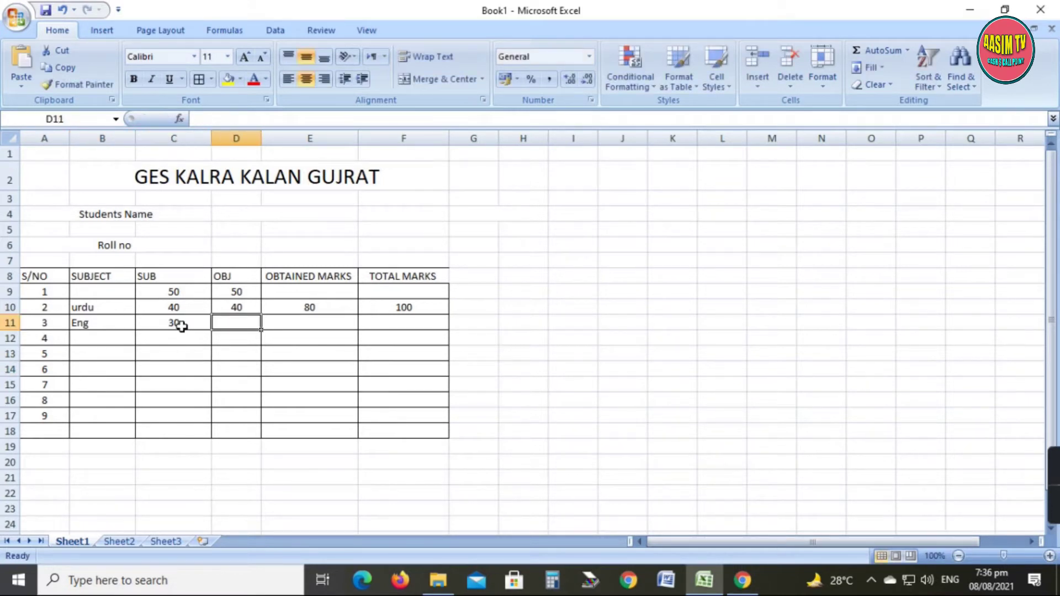
text(40)
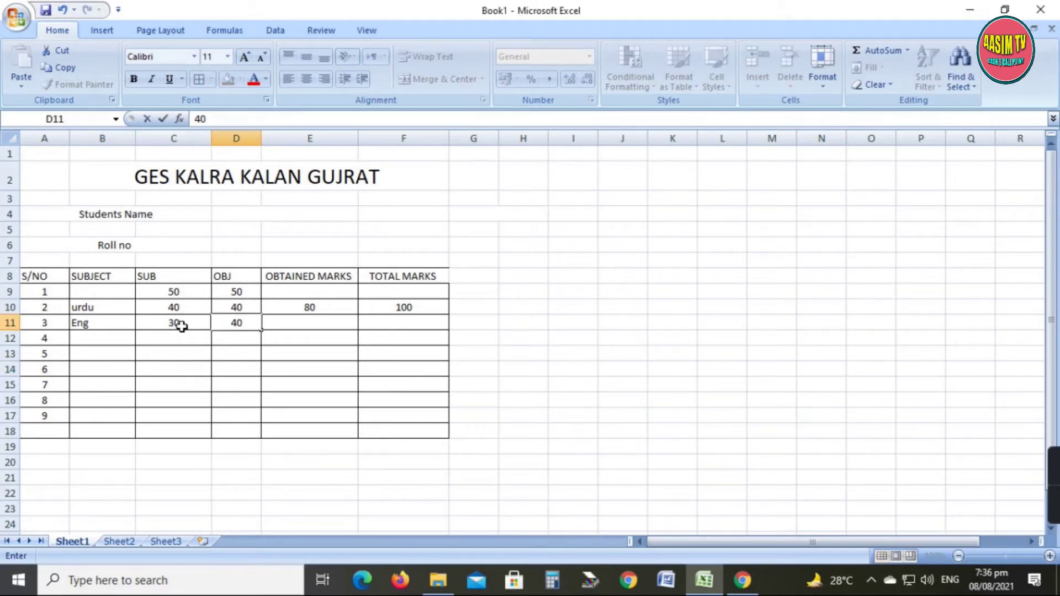
click(387, 390)
click(324, 313)
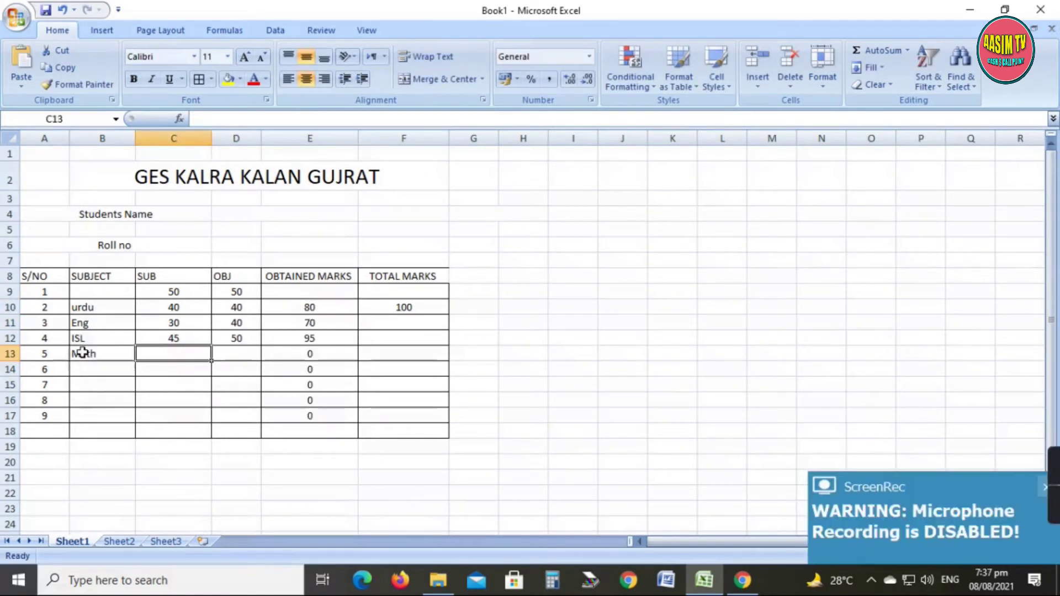
Step: Enter the Math marks 40 in cell C13 under SUB and 30 in cell D13 under OBJ
click(77, 354)
click(180, 354)
text(40)
key(Tab)
text(3)
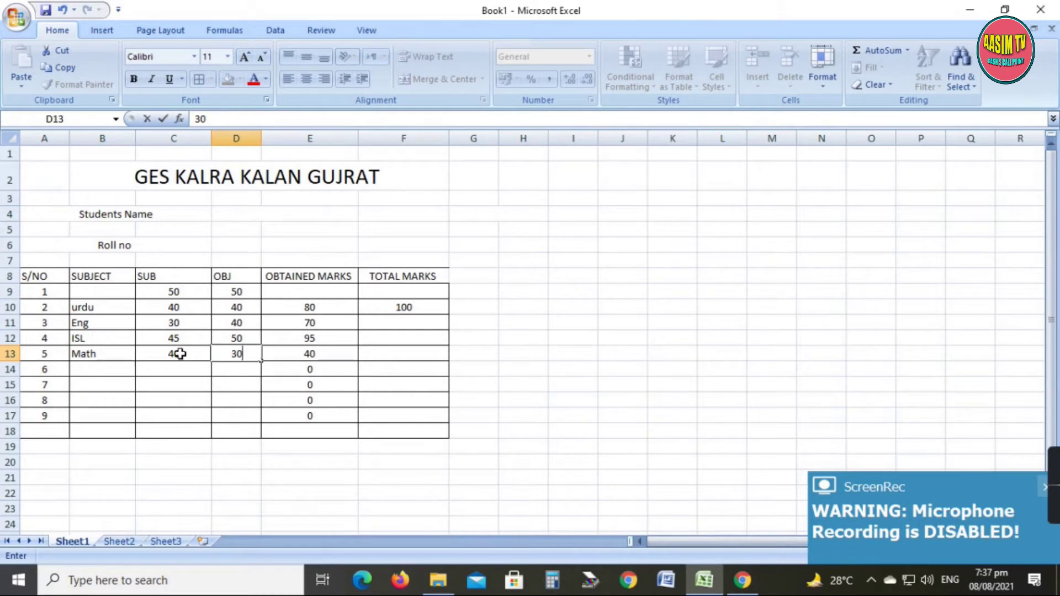
text(0)
key(Return)
click(166, 417)
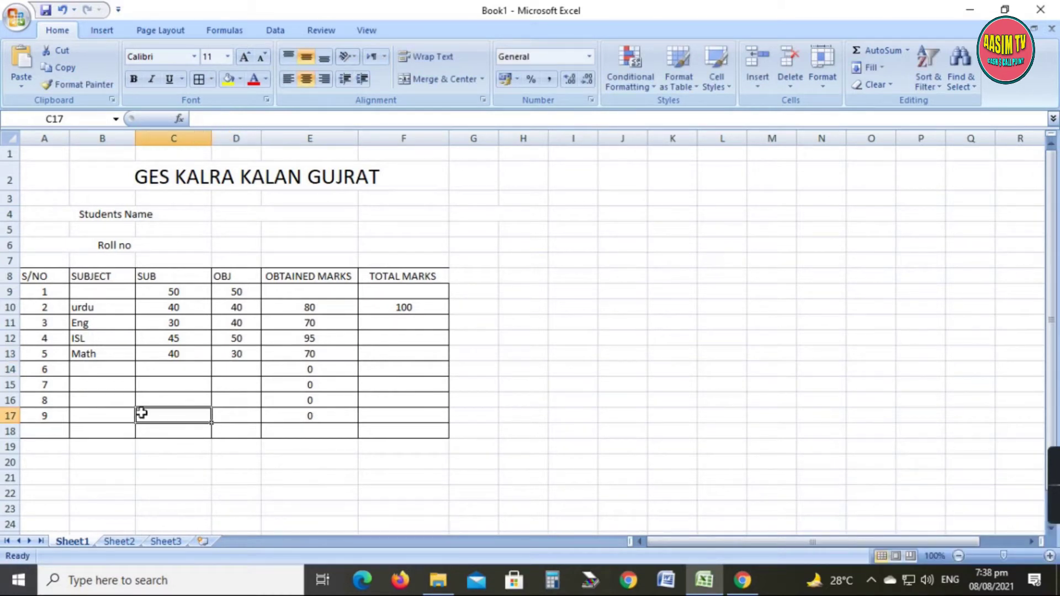
Step: Clear the contents of the unused table rows in A14:F18
drag(50, 374, 395, 433)
key(Delete)
click(523, 368)
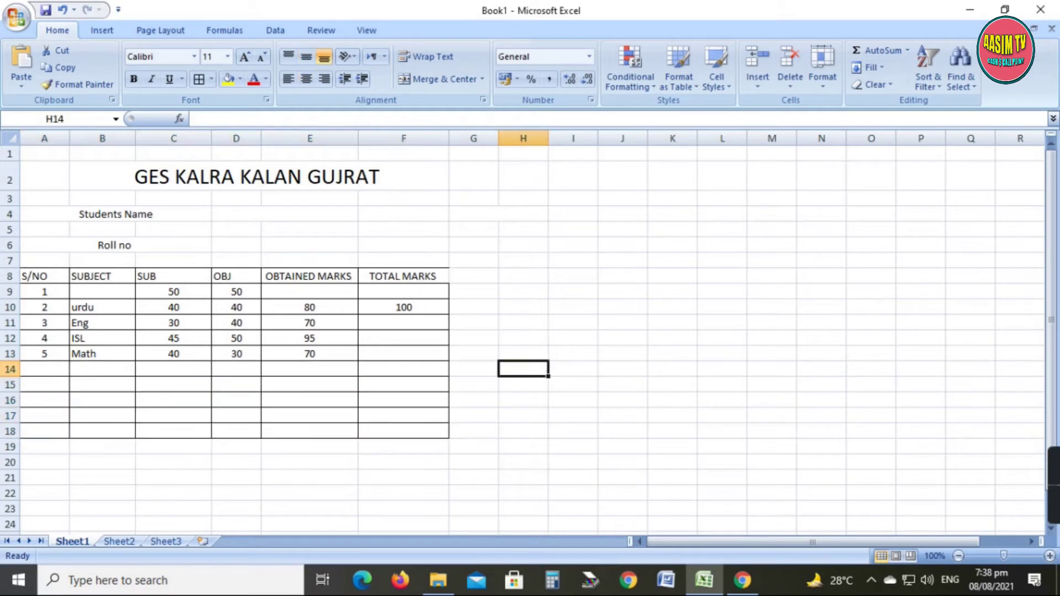
Step: Enter the row label Total in cell B15 under SUBJECT
click(52, 385)
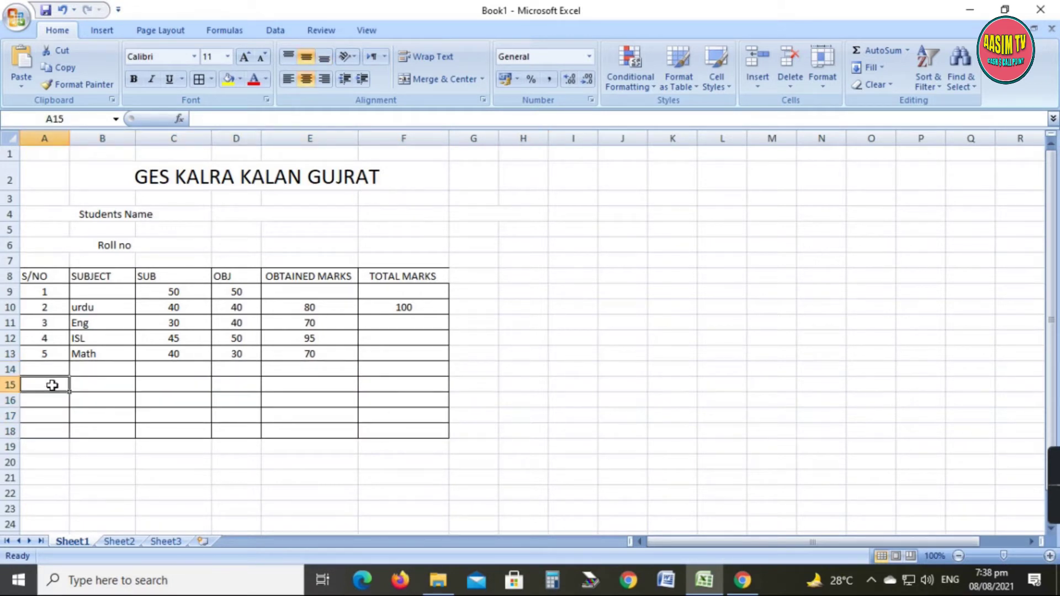
click(112, 388)
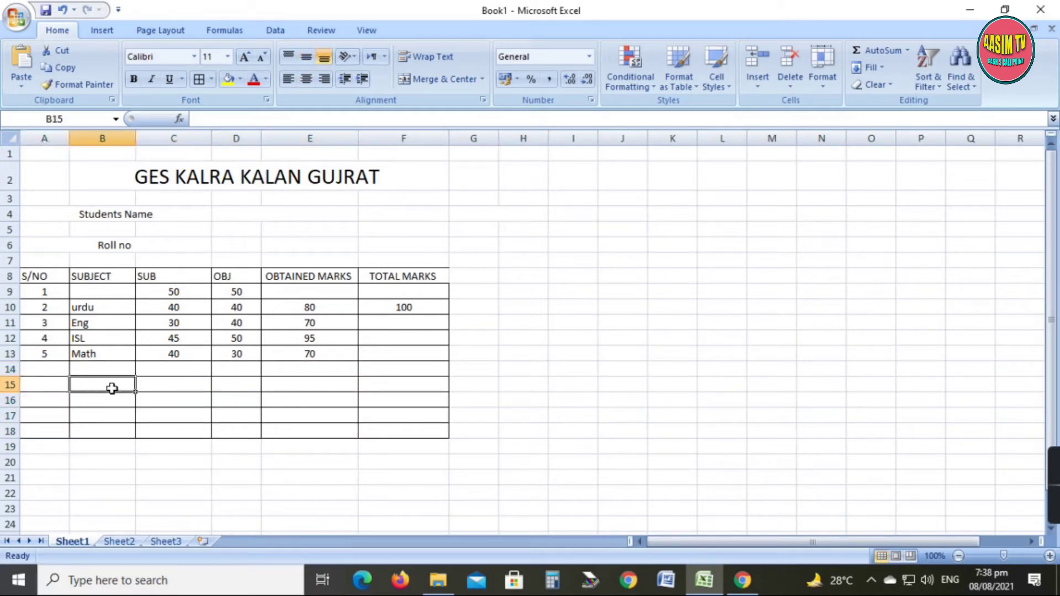
text(Total)
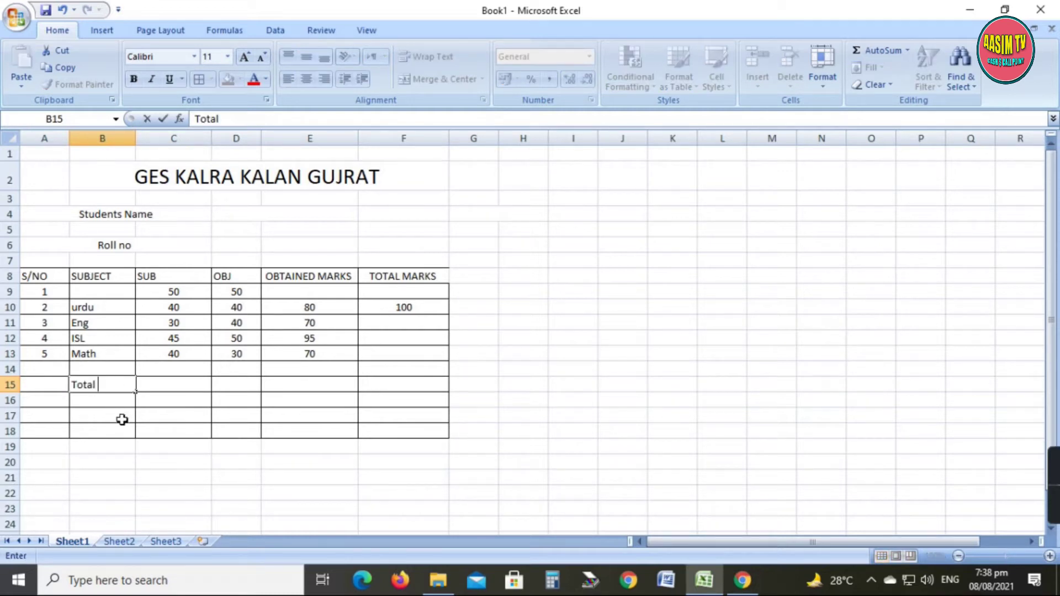
click(177, 430)
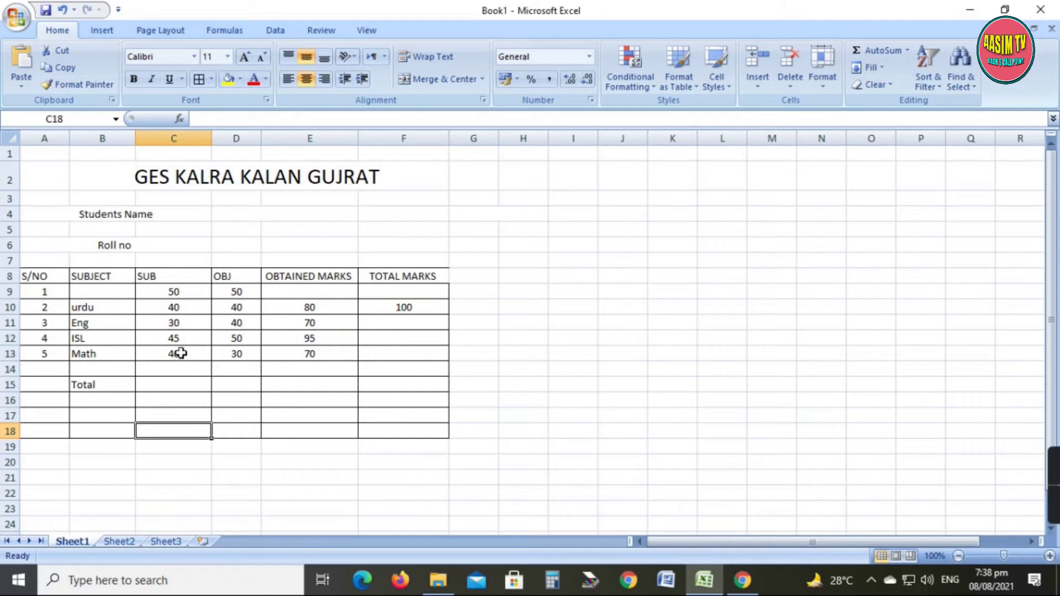
Step: Sum the SUB marks from C10 down into C15 and the OBJ marks from D10 down into D15
drag(177, 305, 180, 381)
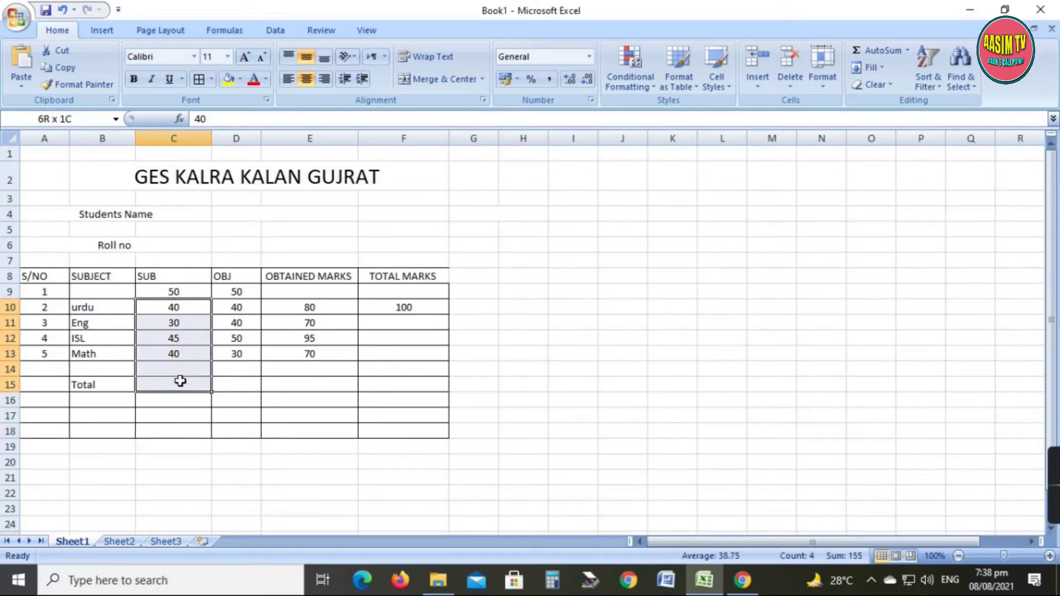
click(880, 50)
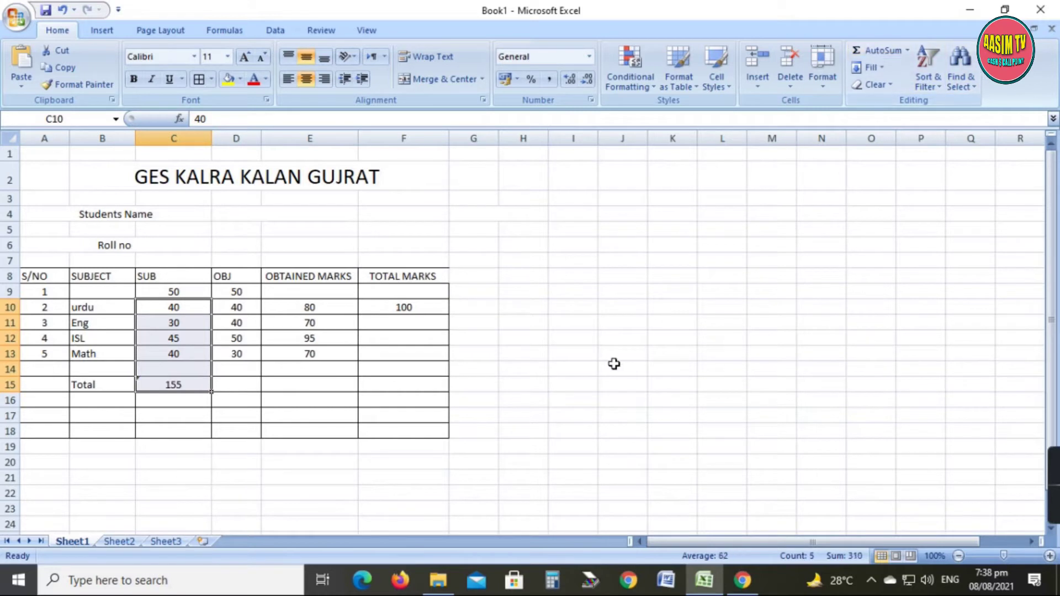
click(622, 363)
drag(234, 306, 237, 385)
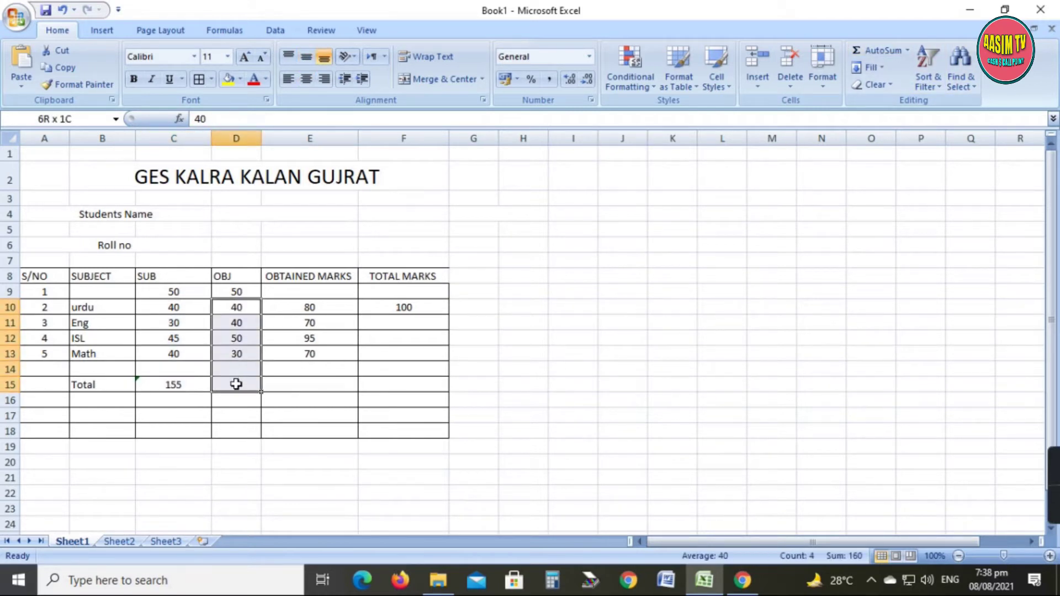
click(881, 50)
click(691, 340)
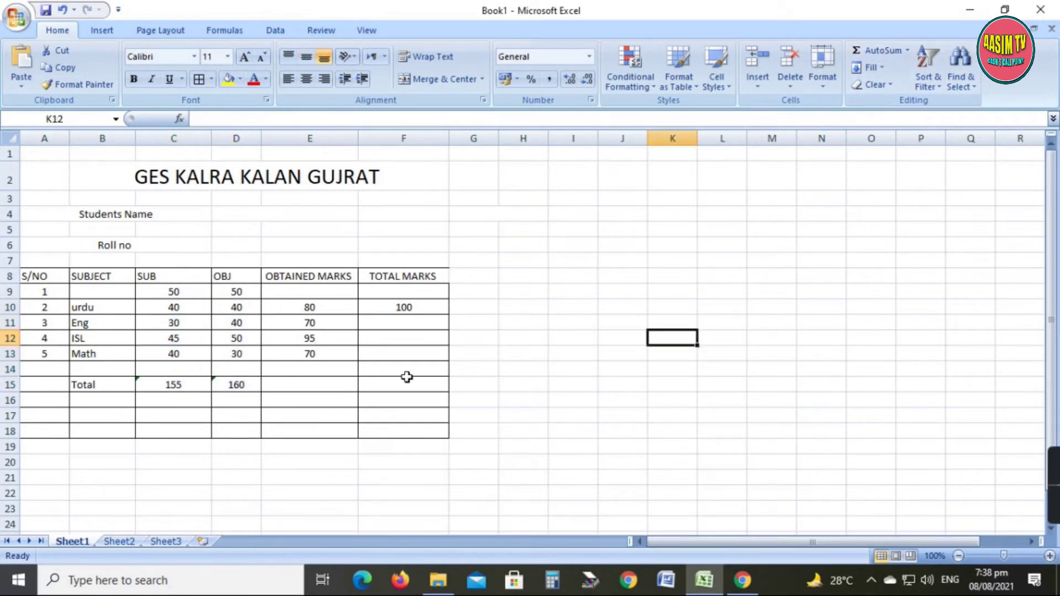
Step: Sum the OBTAINED MARKS from E10 down into cell E15 of the Total row
drag(319, 310, 322, 380)
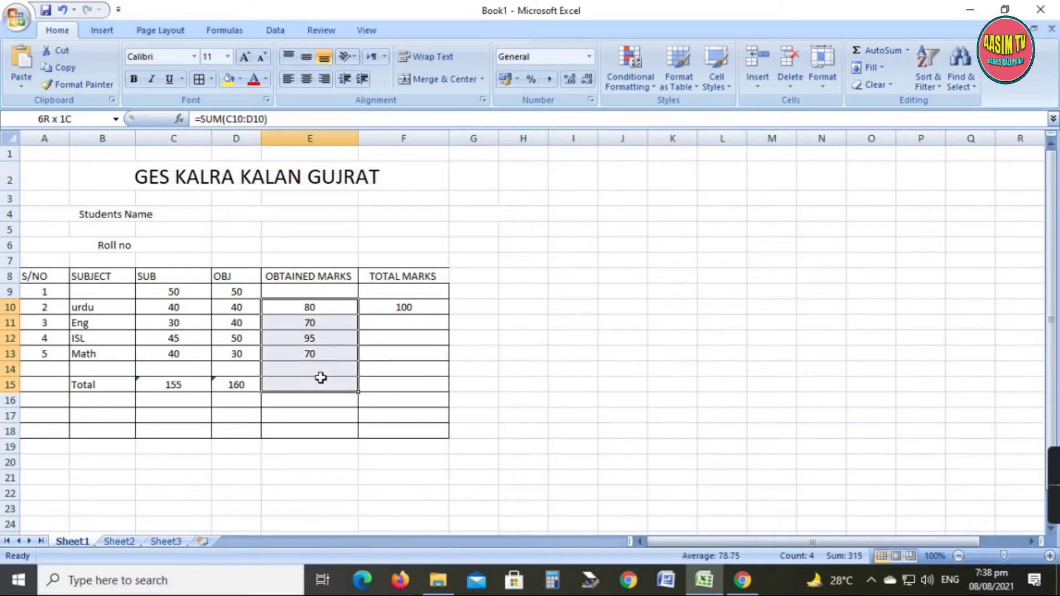
click(870, 49)
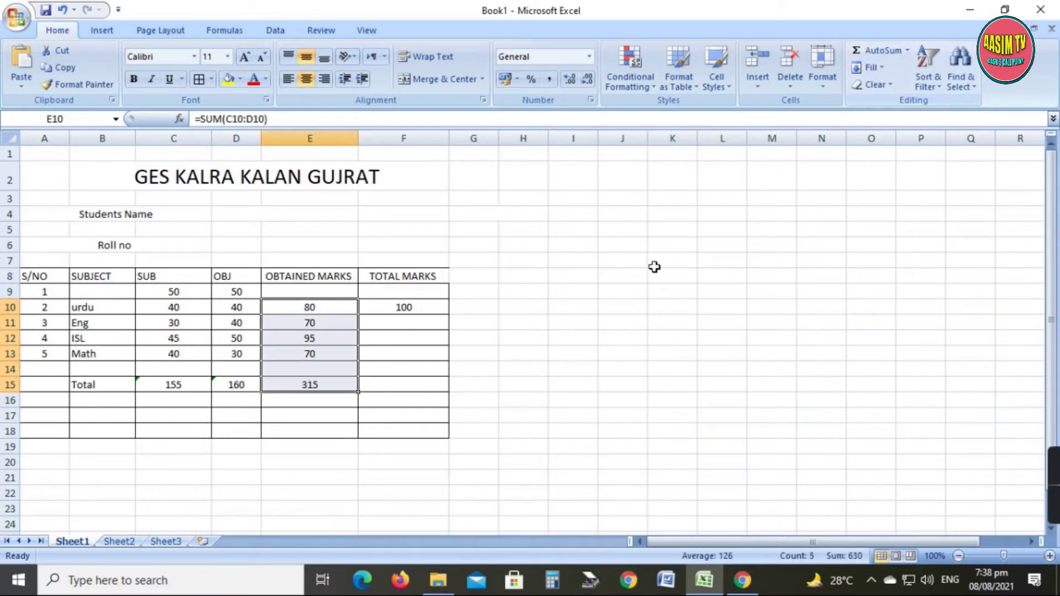
click(622, 338)
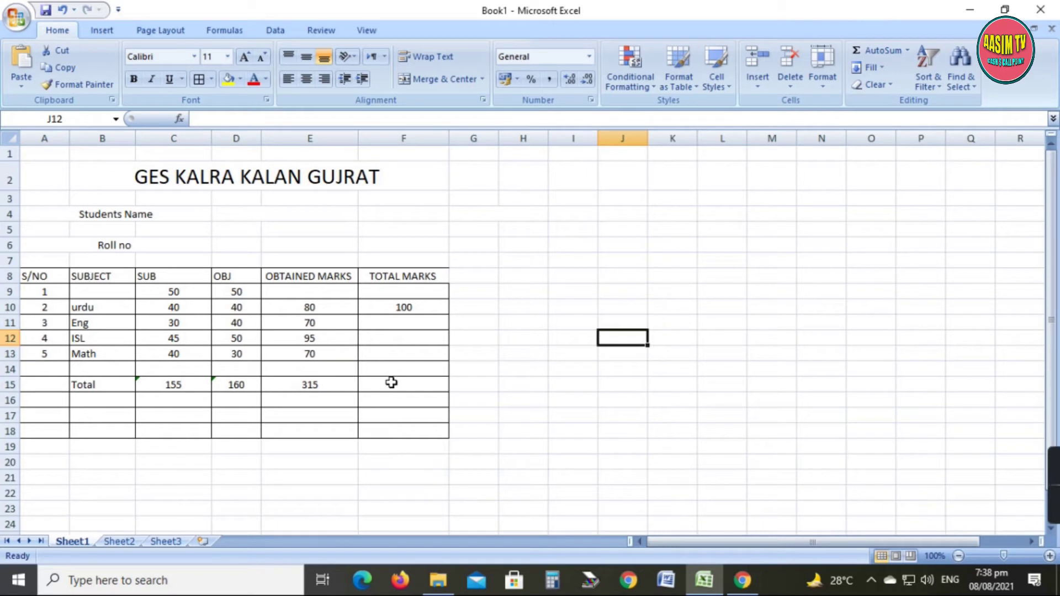
Step: Copy the total marks value 100 from F10 into cells F11:F15
click(403, 321)
click(411, 309)
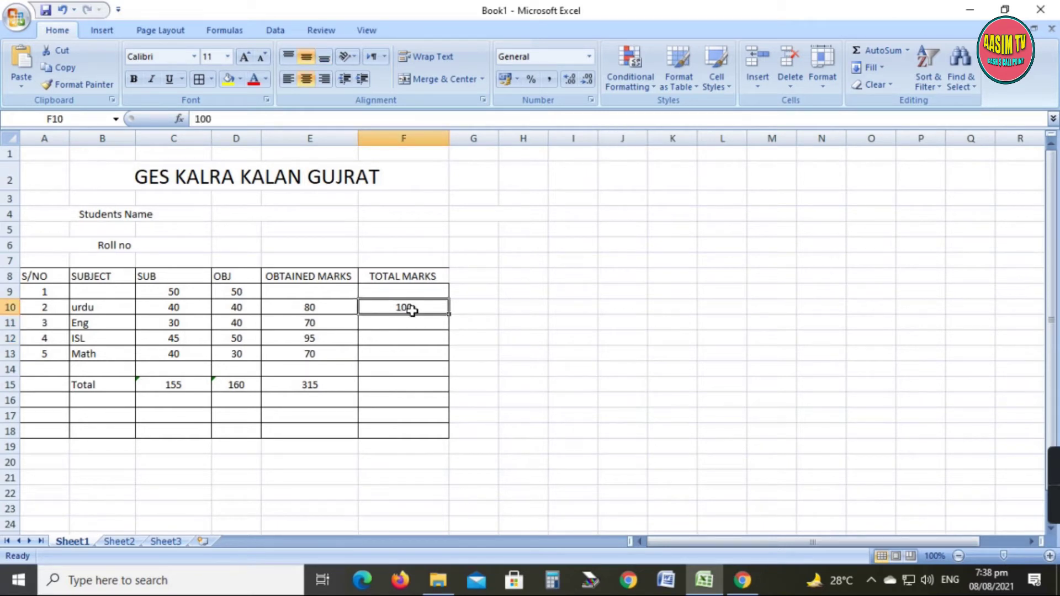
key(ctrl+c)
drag(412, 323, 418, 380)
key(ctrl+v)
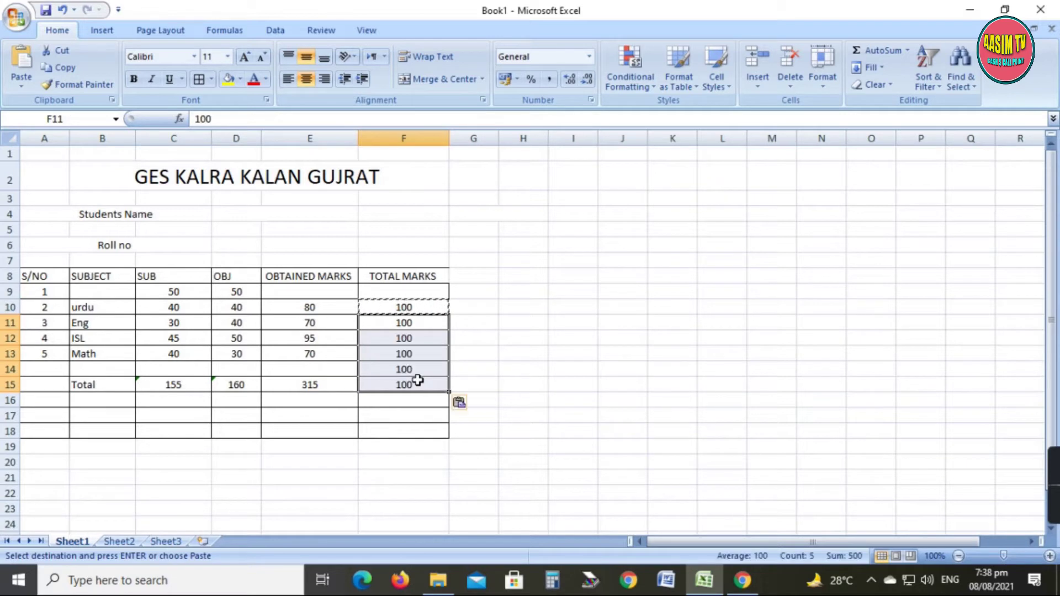
click(531, 337)
click(474, 291)
click(493, 373)
click(374, 475)
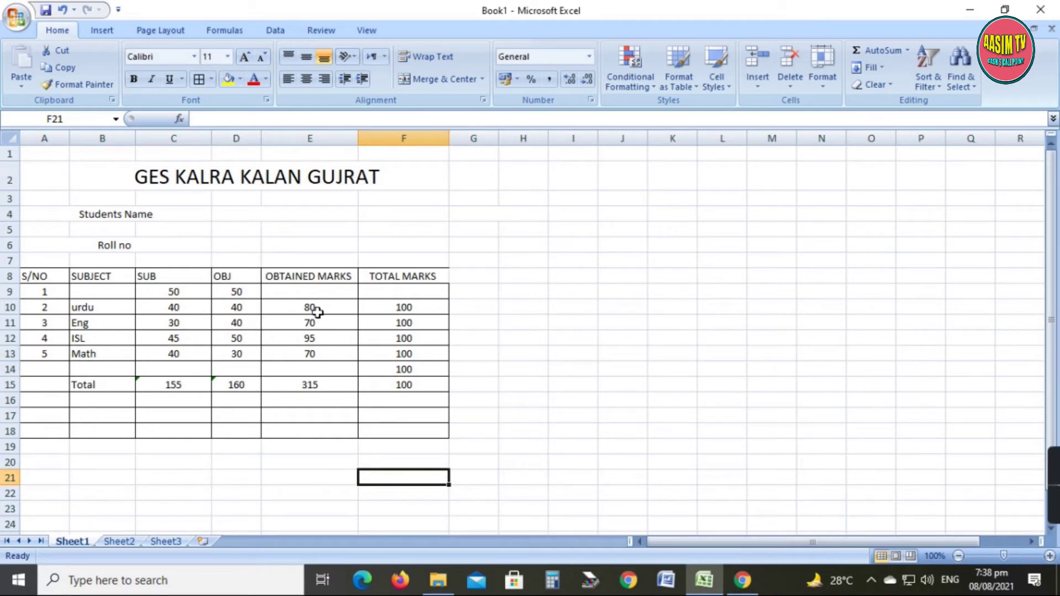
Step: Clear the contents of the OBTAINED MARKS cells E10:E15
drag(318, 308, 315, 385)
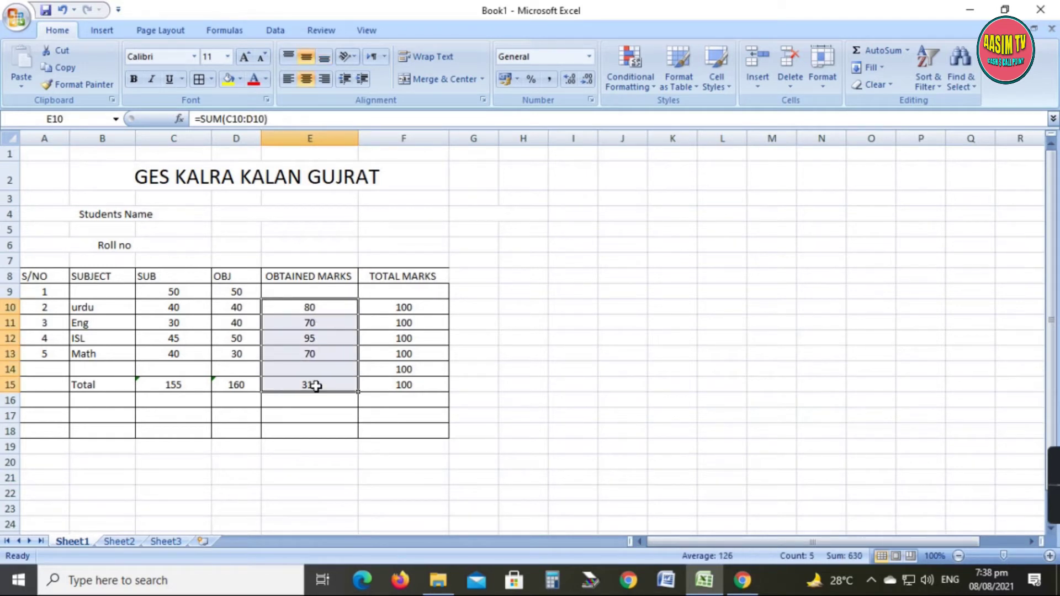
key(Delete)
click(525, 336)
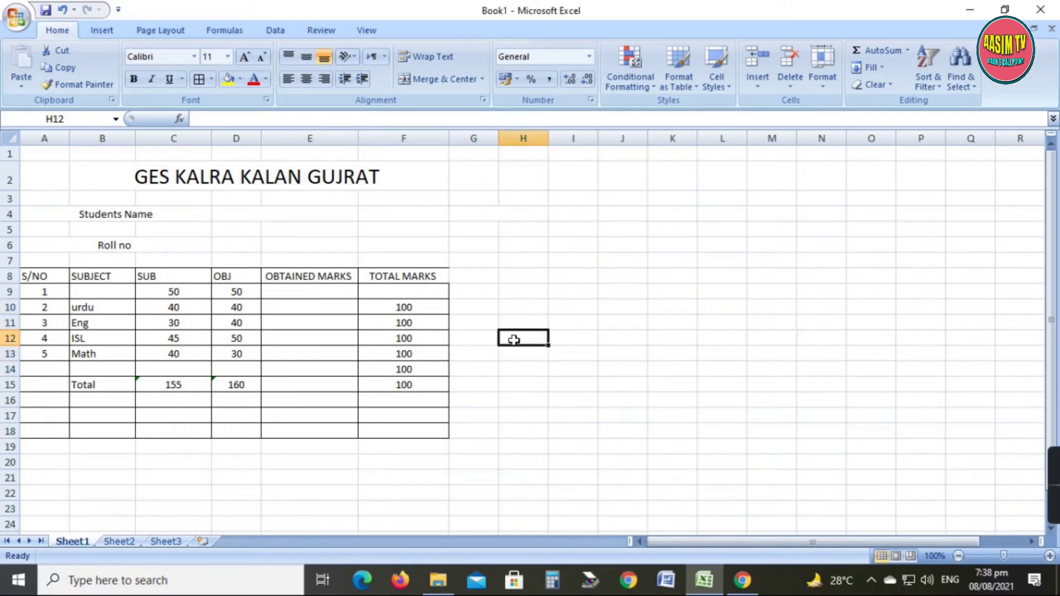
Step: Enter the formula =(C10+D10) in cell E10 to add the urdu SUB and OBJ marks
click(301, 308)
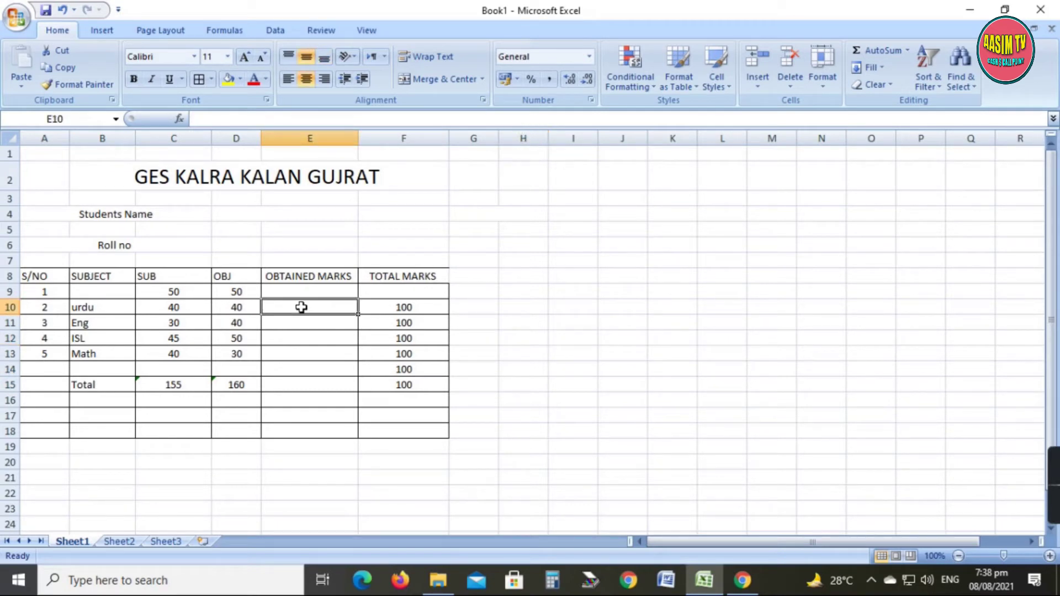
text(=()
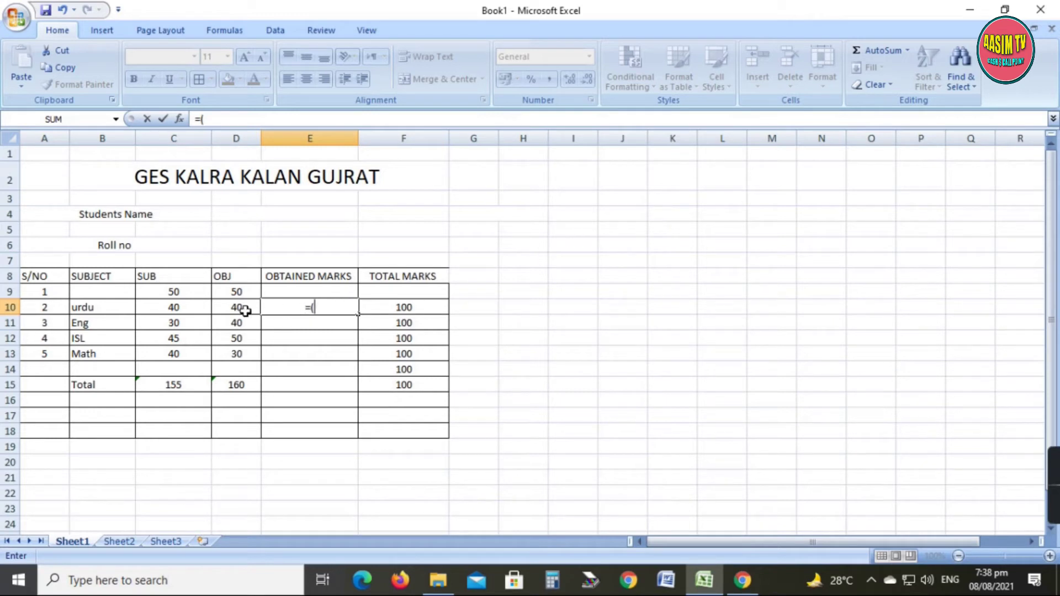
click(180, 307)
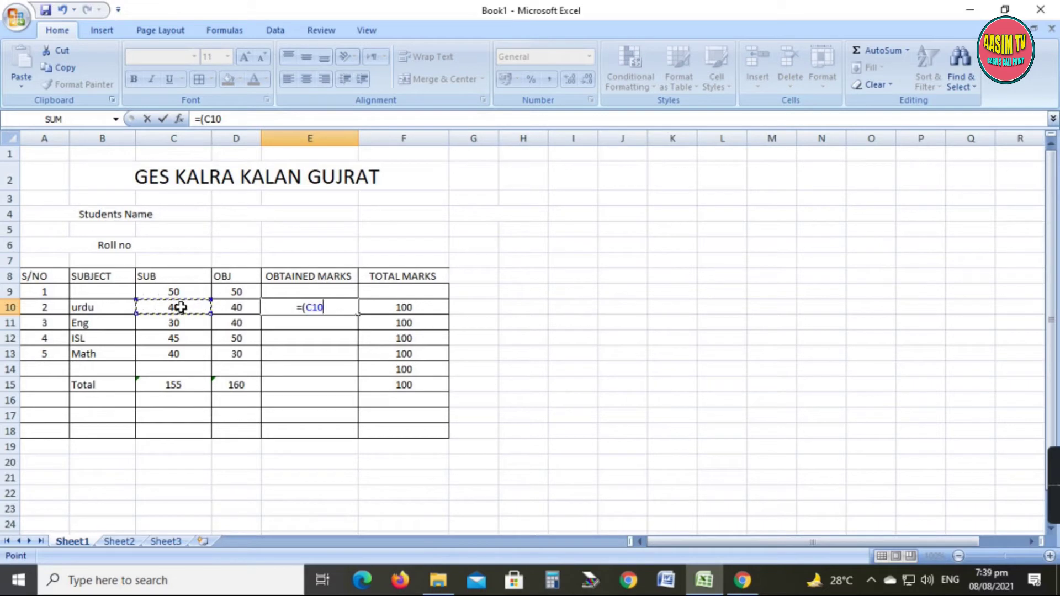
text(+)
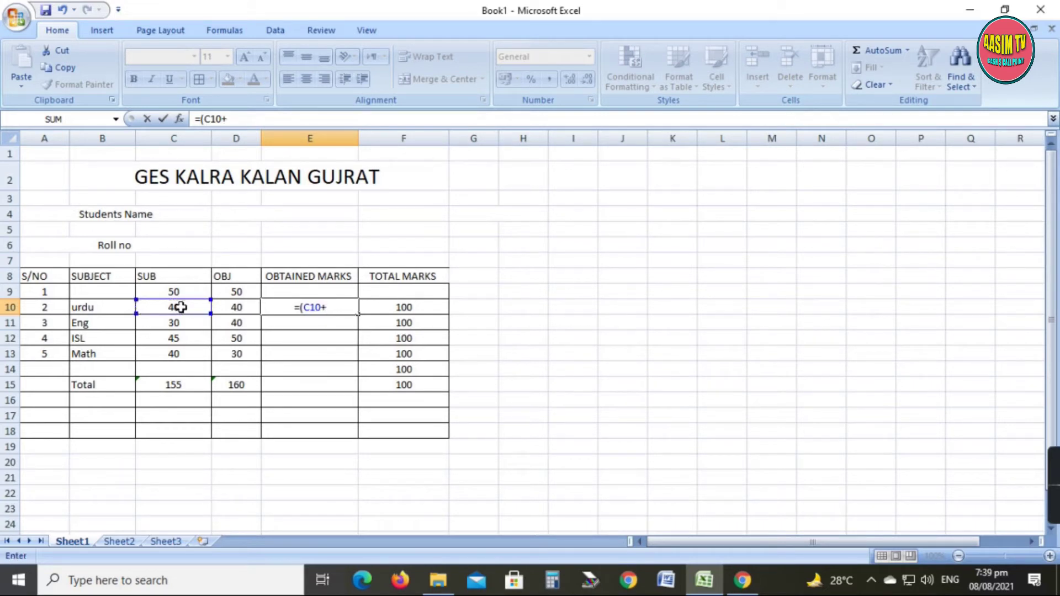
click(238, 308)
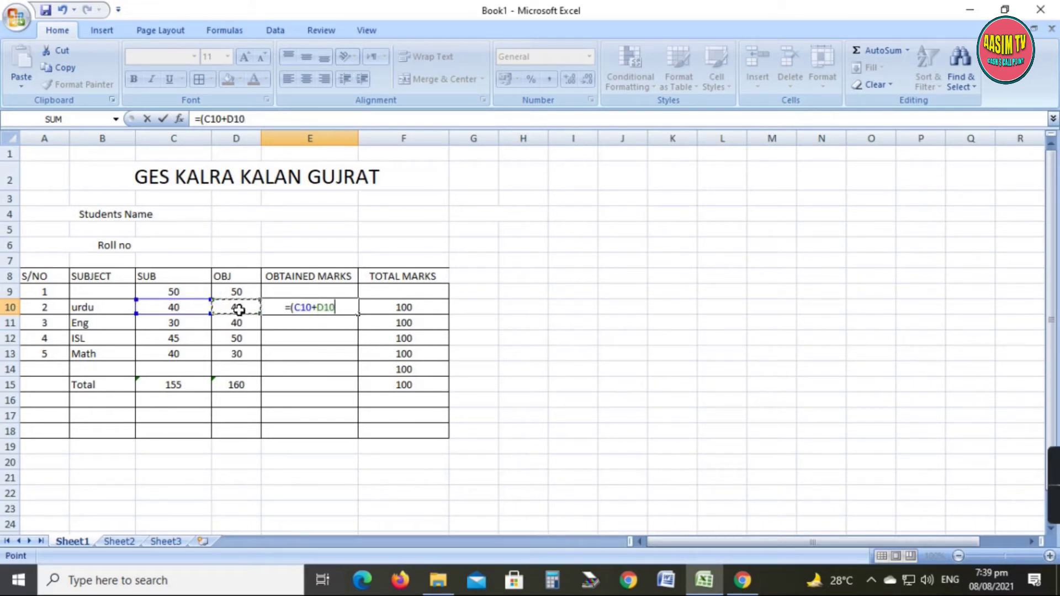
text())
key(Return)
click(307, 354)
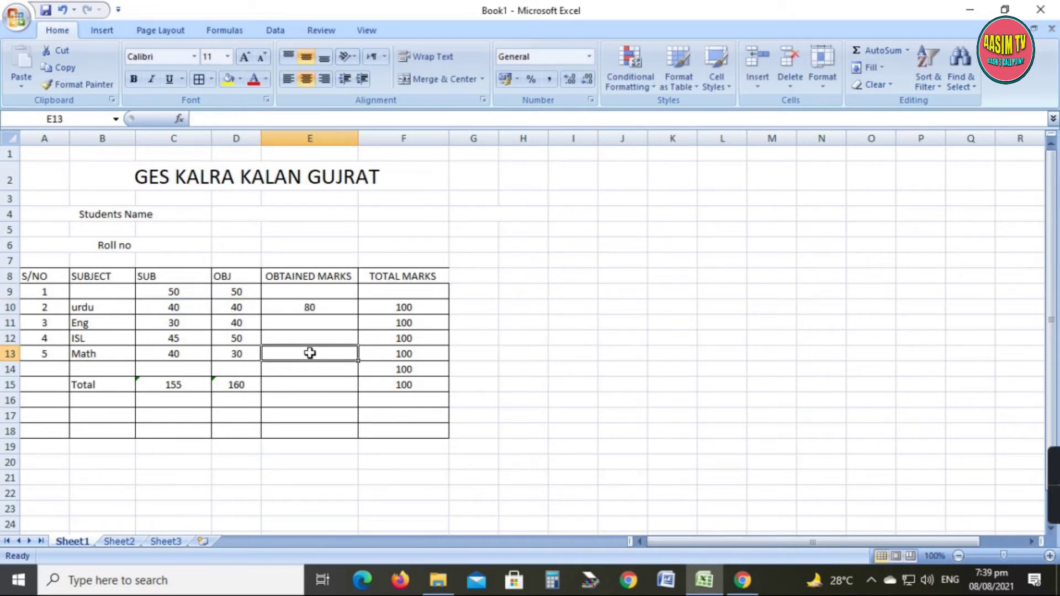
Step: Fill the obtained marks formula from E10 down through E15
click(330, 307)
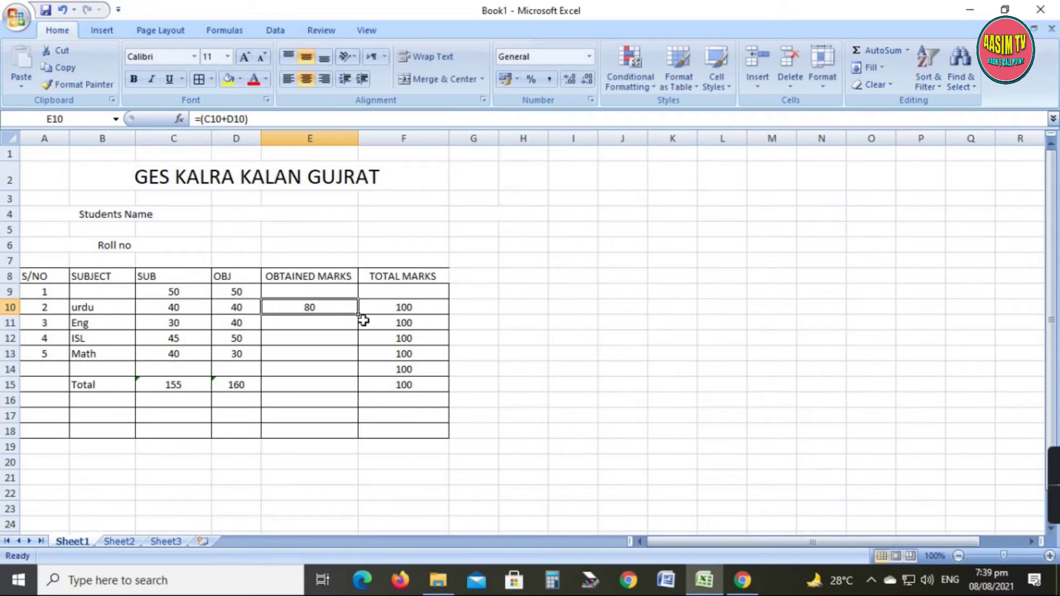
drag(358, 315, 358, 393)
click(573, 384)
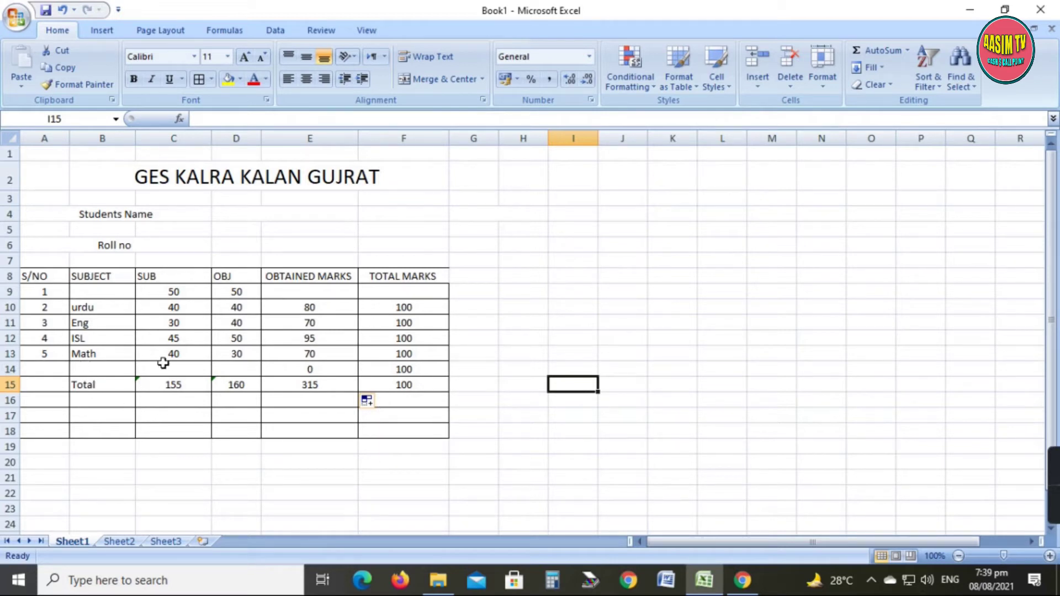
Step: Examine the obtained marks formula and its referenced cells in E10
double_click(331, 307)
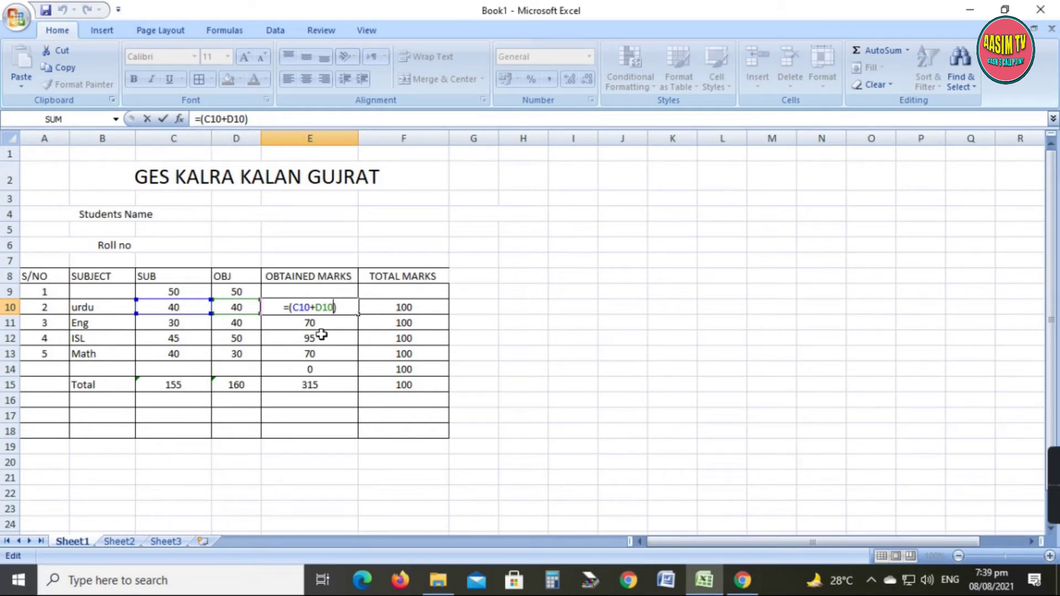
key(ctrl+Return)
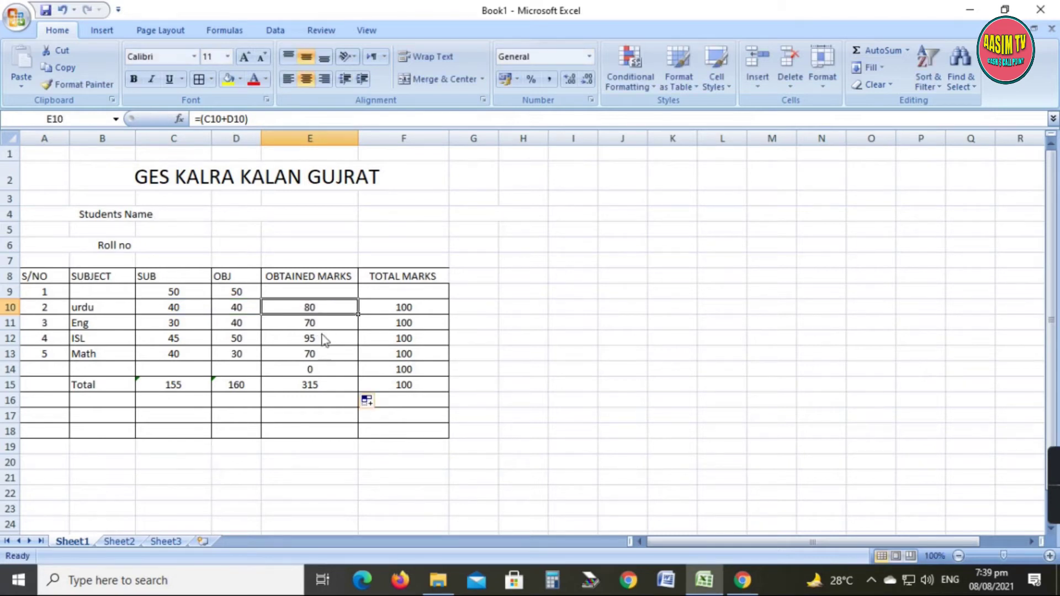
click(339, 311)
click(327, 459)
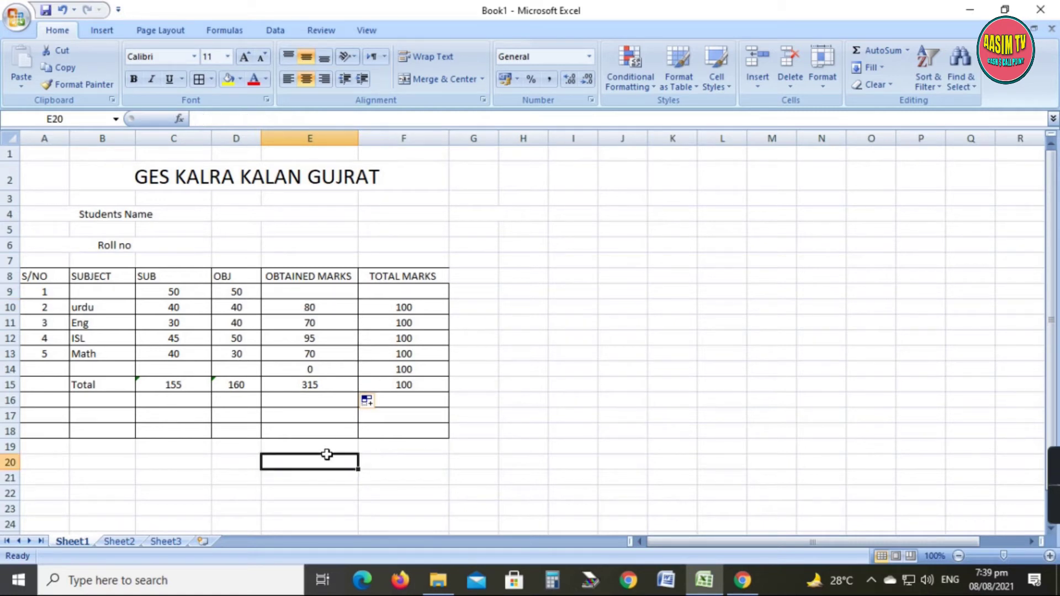
Step: Make the GES KALRA KALAN GUJRAT heading bold
click(236, 181)
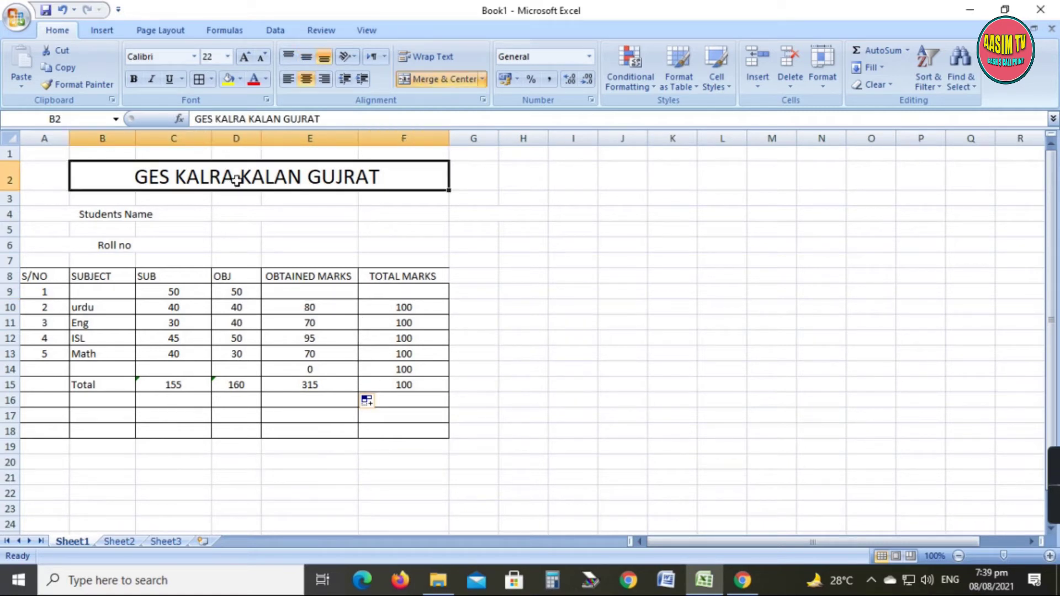
click(134, 79)
click(523, 291)
Step: Make the Students Name label in row 4 bold and enlarge its font to 14
click(103, 217)
click(134, 79)
click(244, 57)
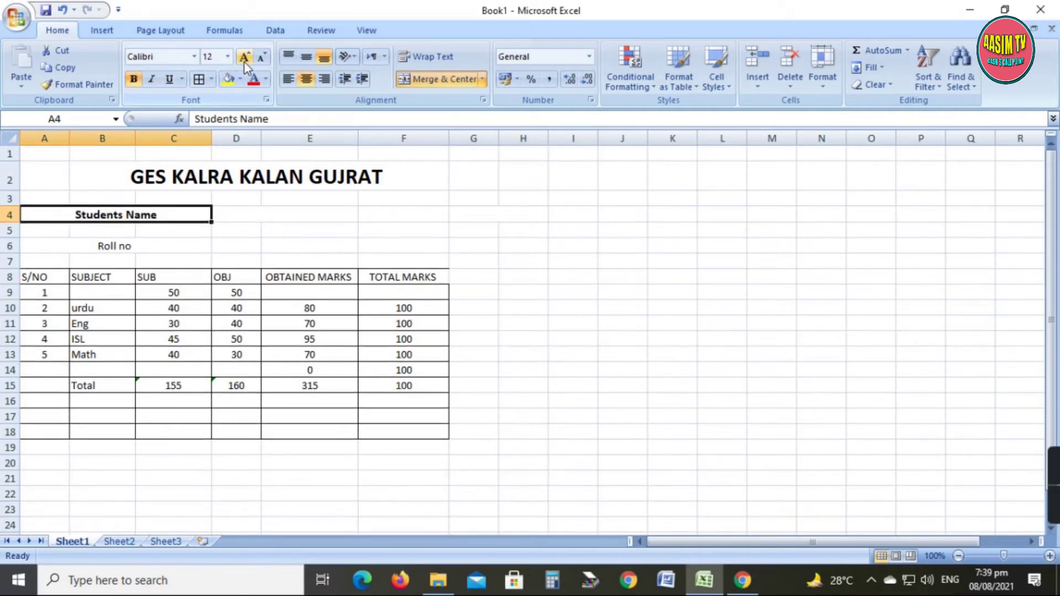
click(244, 57)
click(379, 232)
Step: Unmerge cells D4:E4 and enter the label Father Name in E4
click(316, 221)
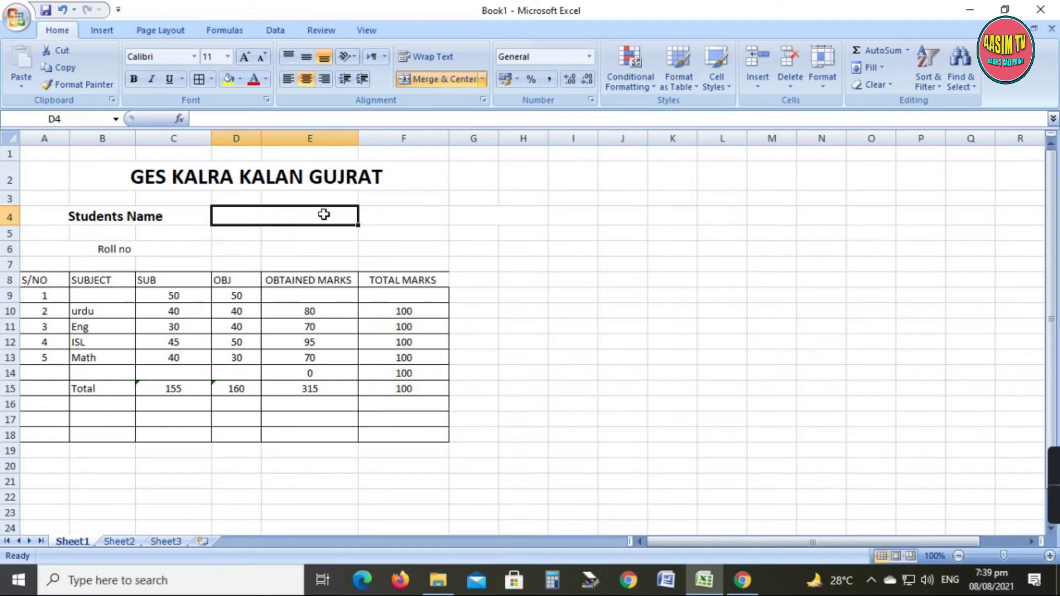
click(439, 79)
click(468, 171)
click(300, 214)
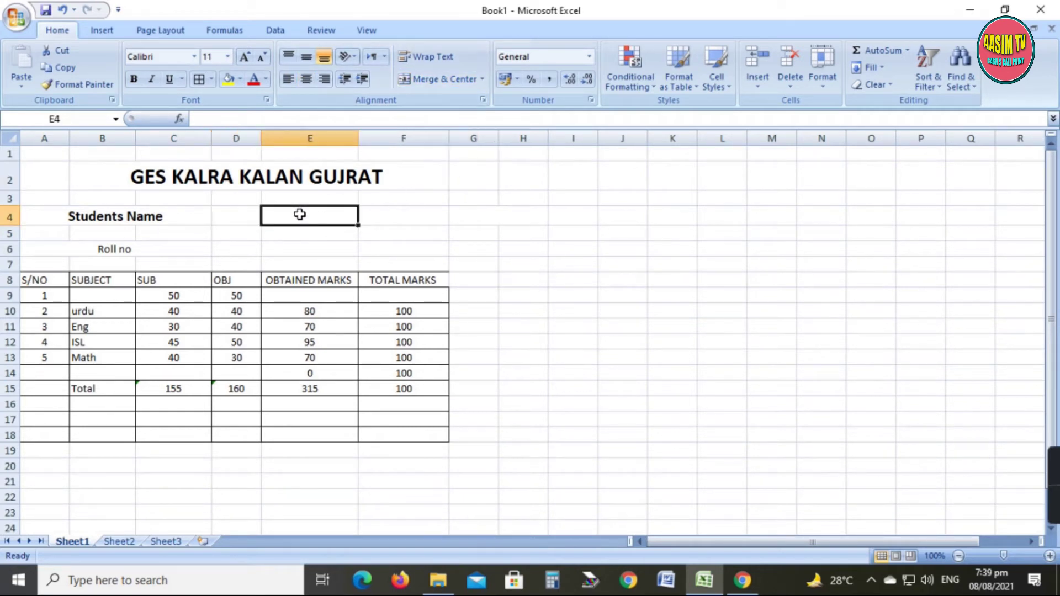
text(Father)
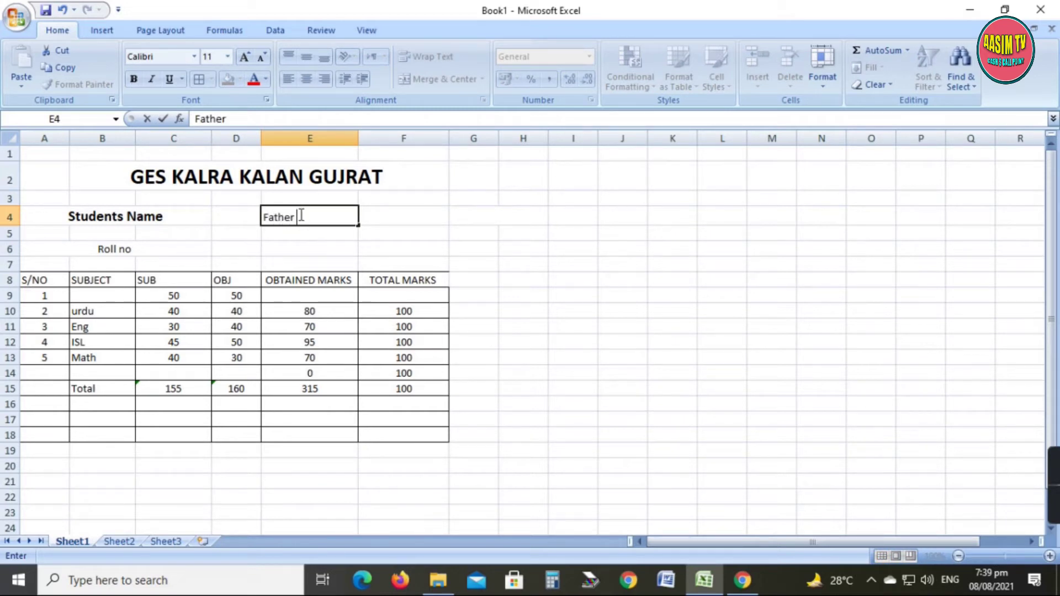
text( Name)
click(558, 263)
Step: Make the Father Name label in E4 bold and enlarge its font to 14
click(329, 217)
click(140, 84)
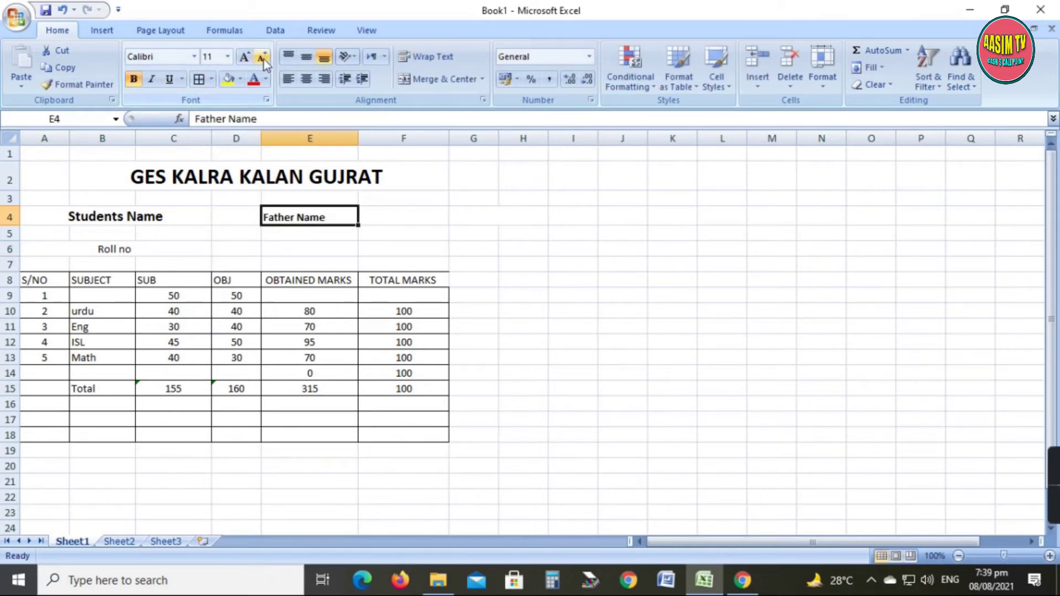
click(245, 56)
click(245, 56)
click(591, 299)
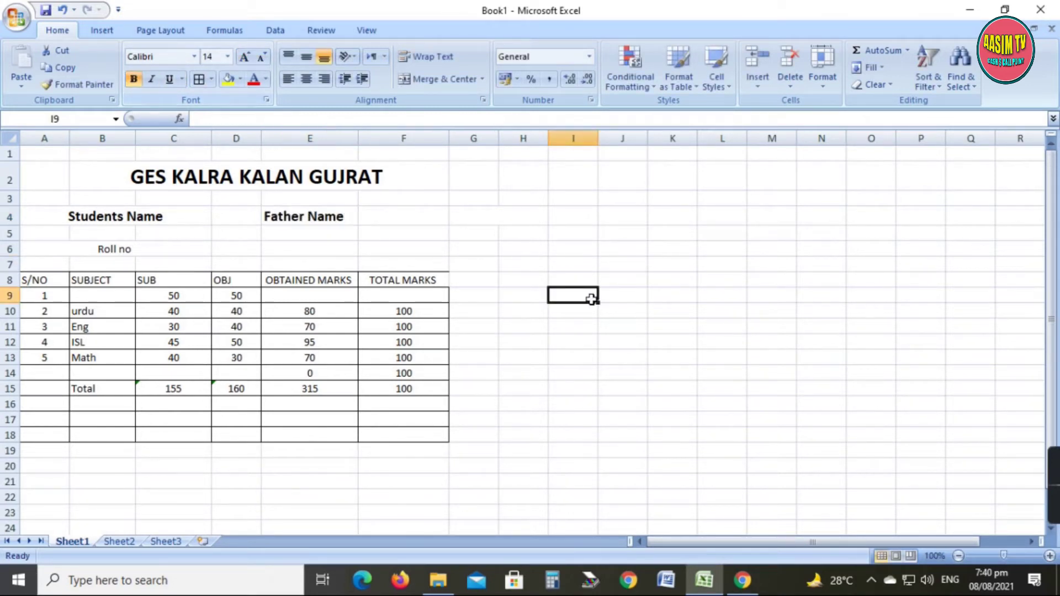
click(391, 216)
click(202, 218)
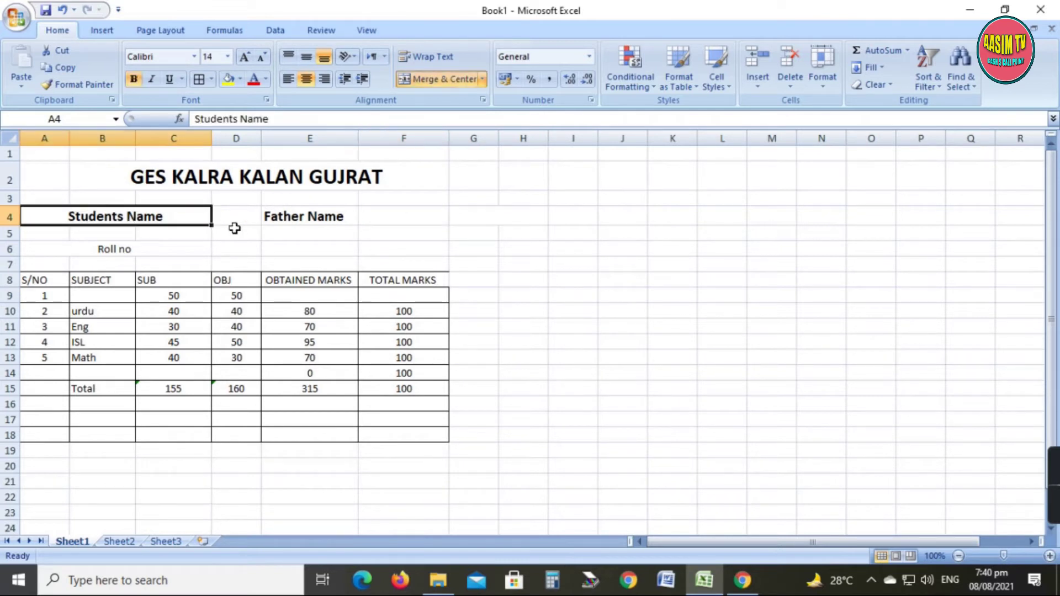
Step: Unmerge the Students Name label from A4:C4 and merge and center it across A4:B4 instead
click(447, 80)
click(523, 264)
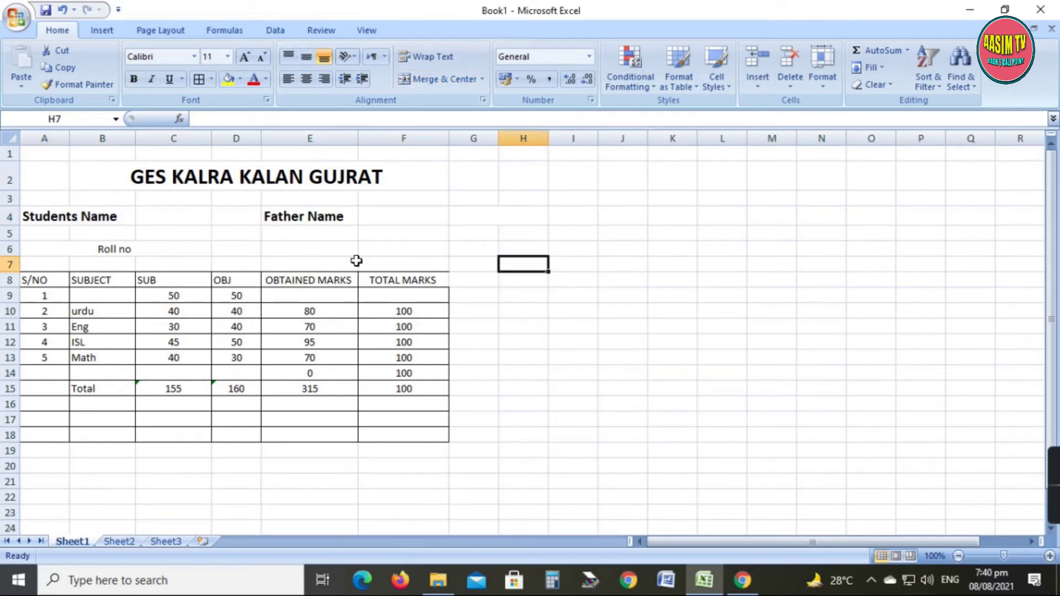
drag(54, 213, 111, 217)
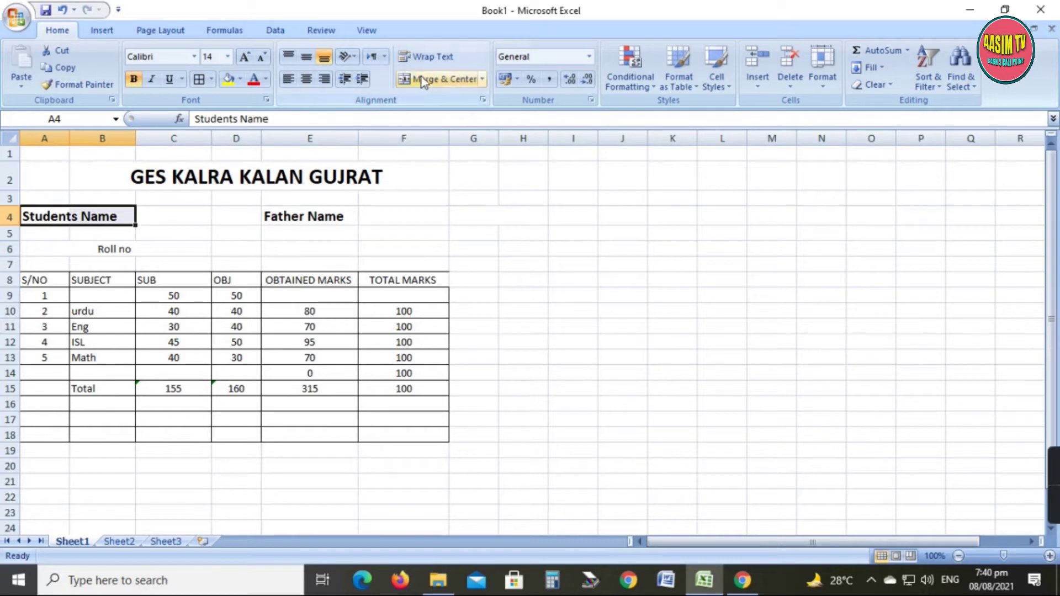
click(437, 79)
click(612, 197)
Step: Merge and center the blank cells C4:D4 beside the Students Name label
drag(201, 217, 232, 216)
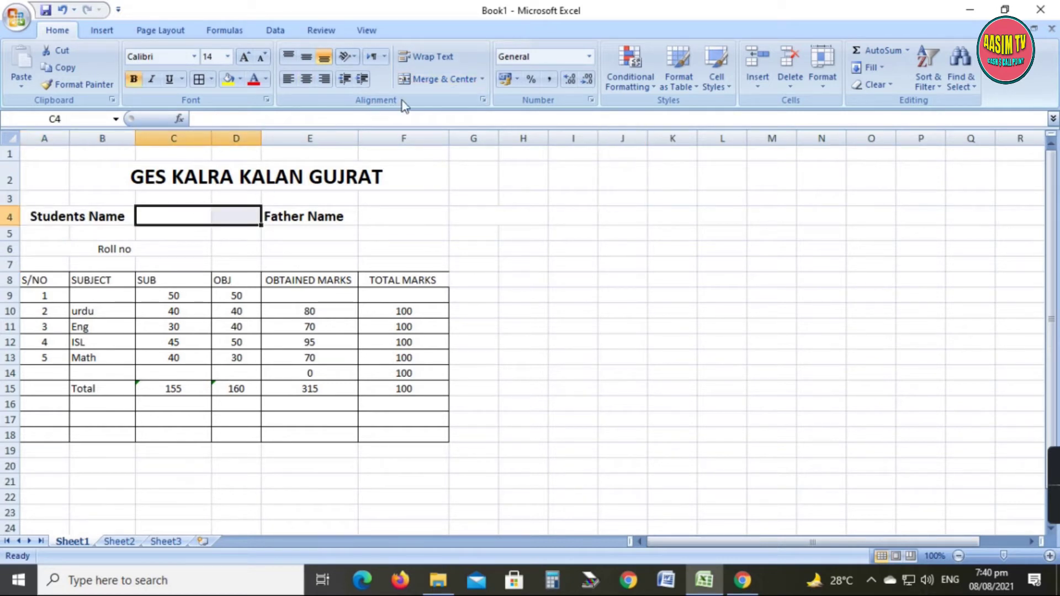
click(453, 86)
click(575, 214)
Step: Unmerge the blank cells F4:H4 beside Father Name and merge and center only F4:G4
drag(418, 222, 466, 223)
click(436, 78)
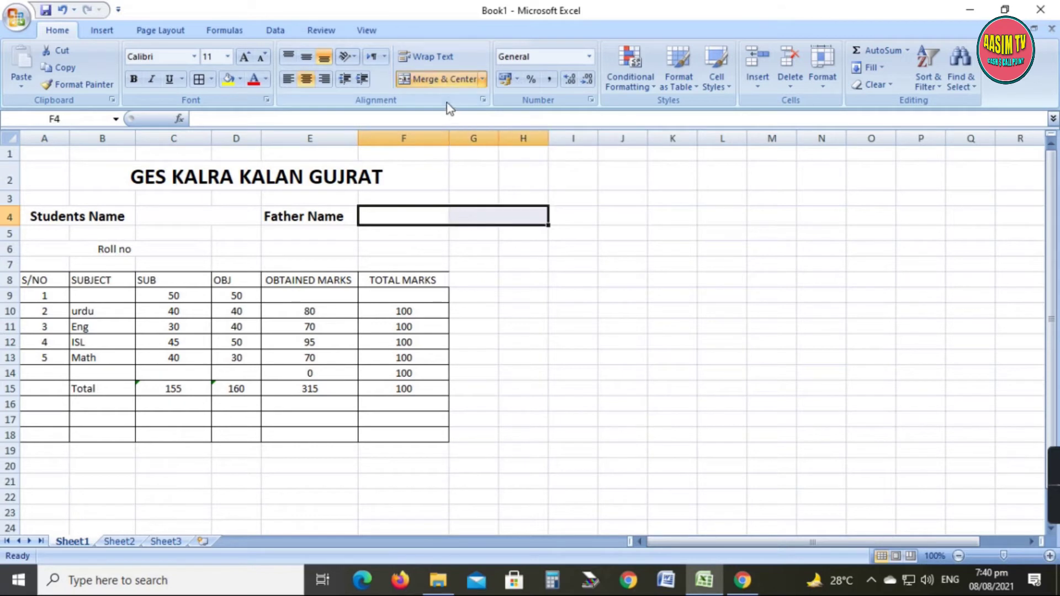
click(673, 264)
click(411, 223)
drag(448, 225, 474, 222)
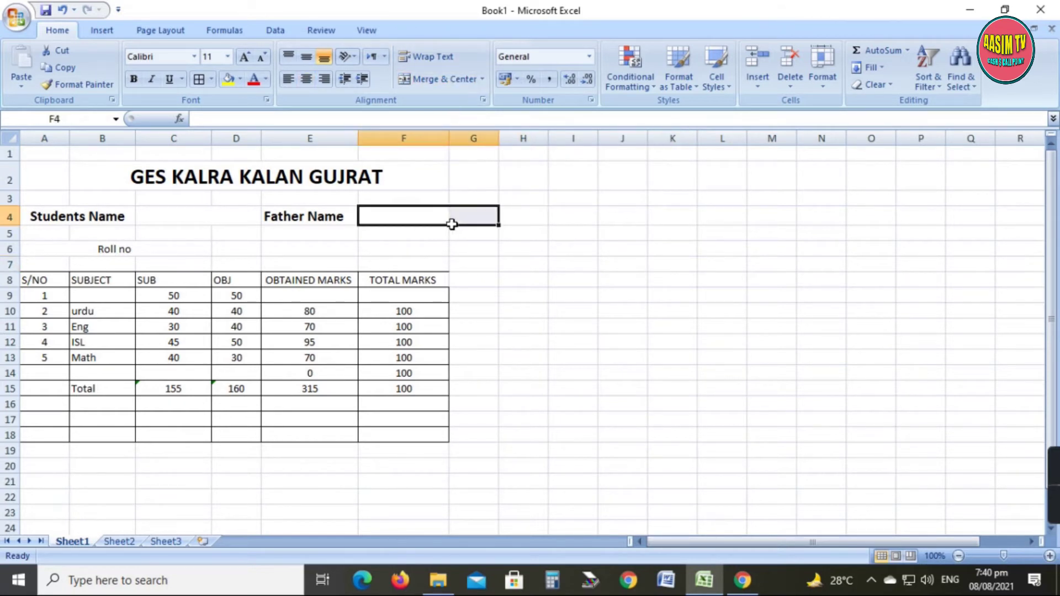
click(436, 79)
click(573, 280)
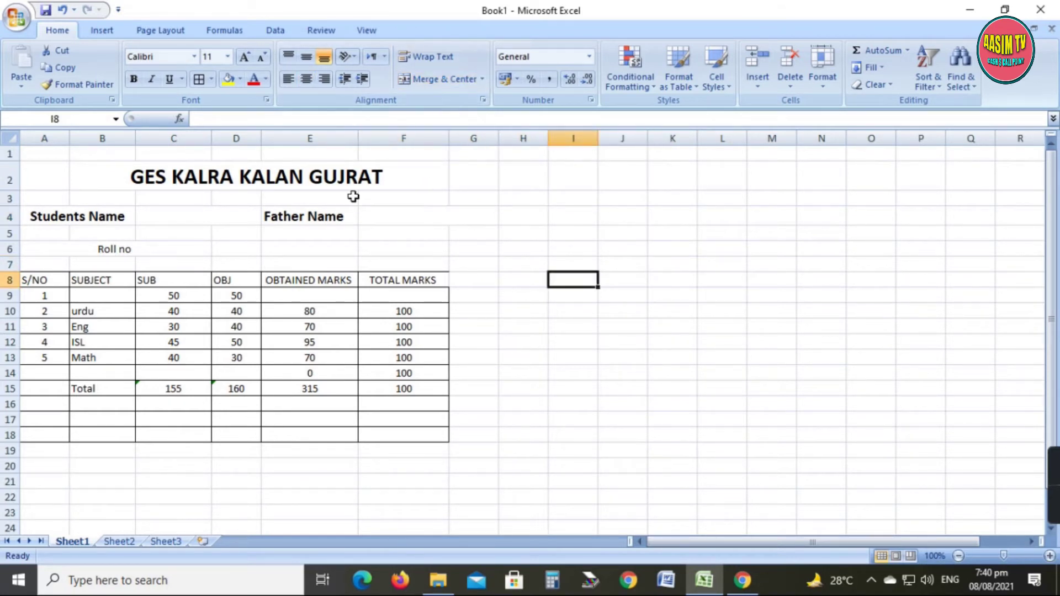
Step: Widen columns D and C slightly
drag(261, 138, 281, 138)
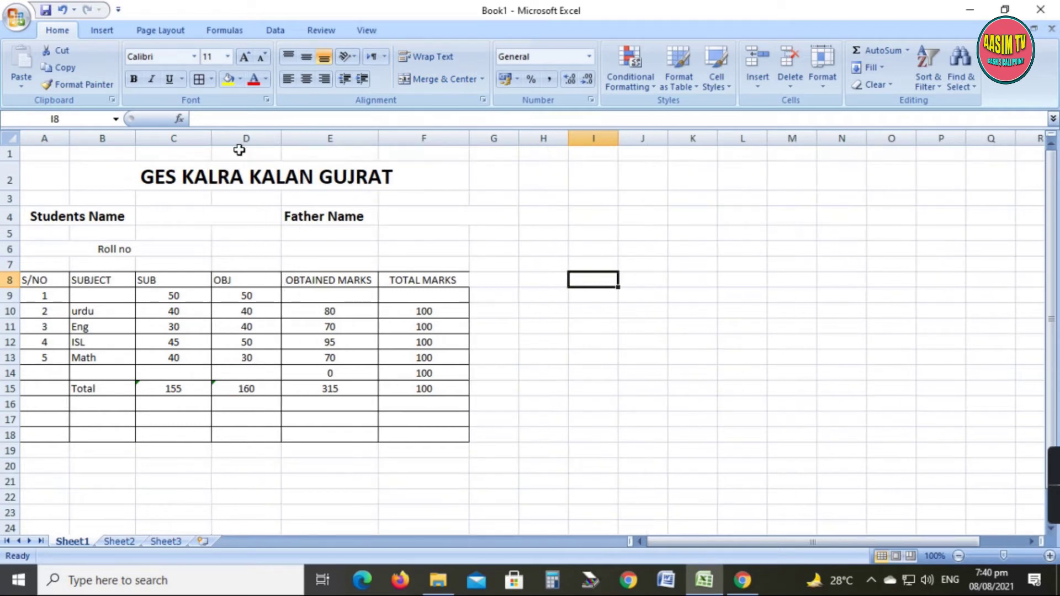
drag(209, 132, 221, 133)
drag(135, 137, 134, 138)
click(393, 500)
Step: Merge and center the GES KALRA KALAN GUJRAT heading across A2:F2 and enlarge its font to 36
drag(50, 176, 439, 176)
click(459, 82)
click(460, 82)
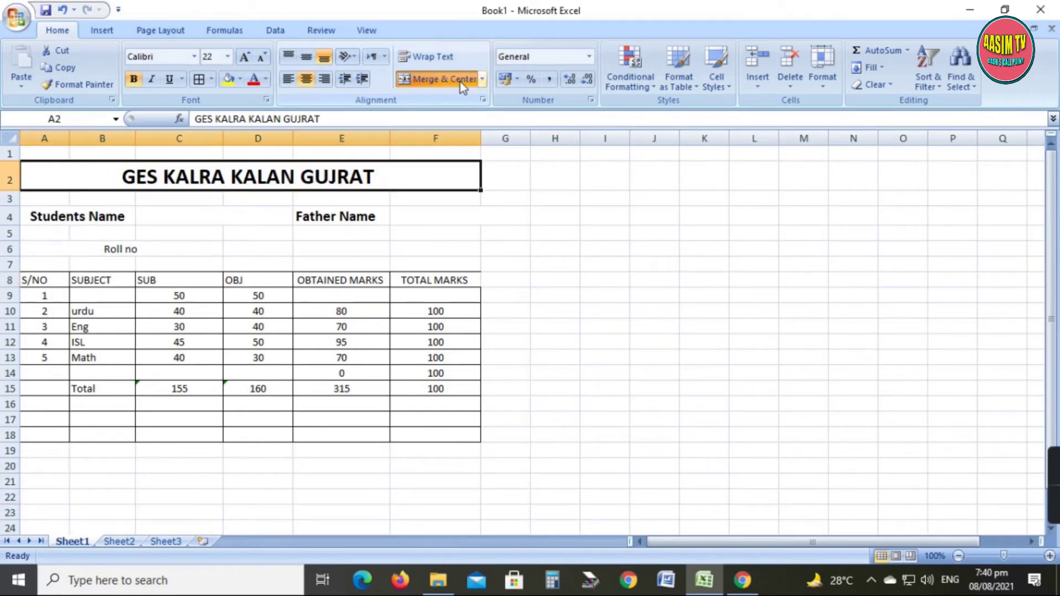
click(246, 59)
click(245, 59)
click(245, 59)
click(245, 59)
click(640, 317)
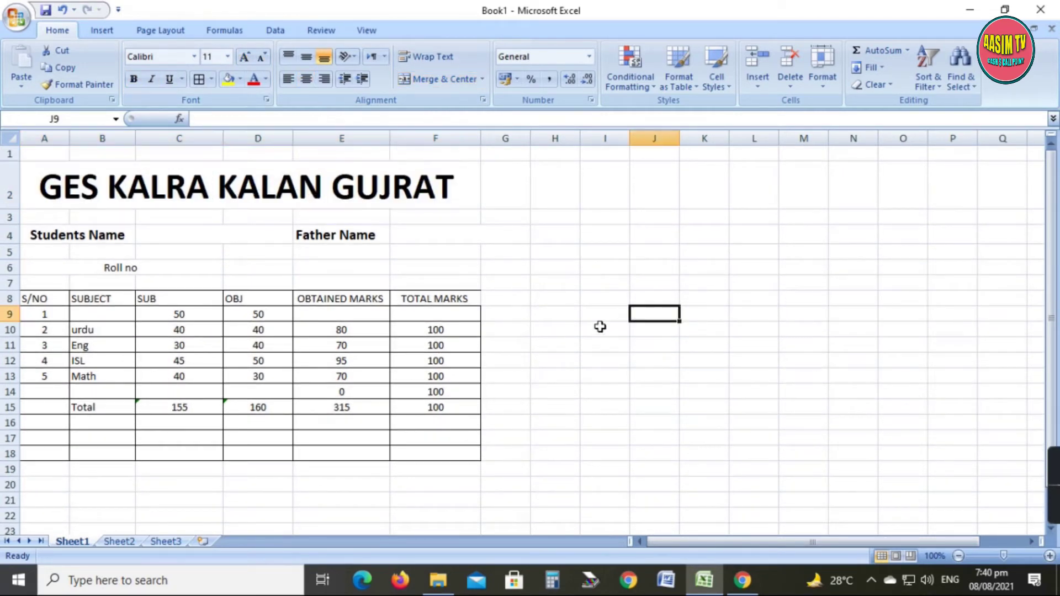
Step: Merge and center cells B3:E3 and enter the subtitle REPORT CARD 2021
drag(116, 221, 333, 221)
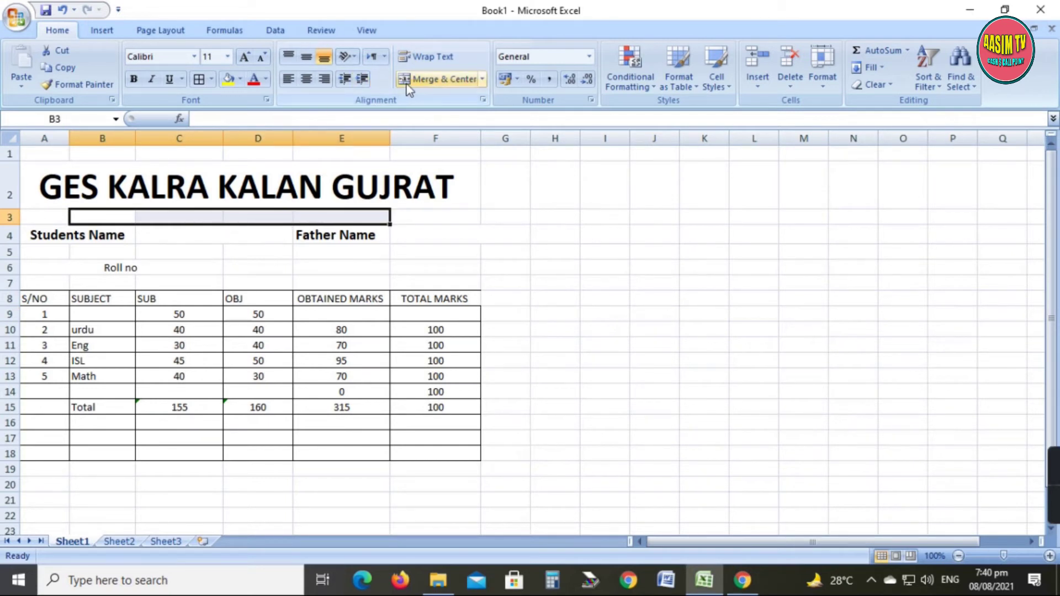
click(436, 78)
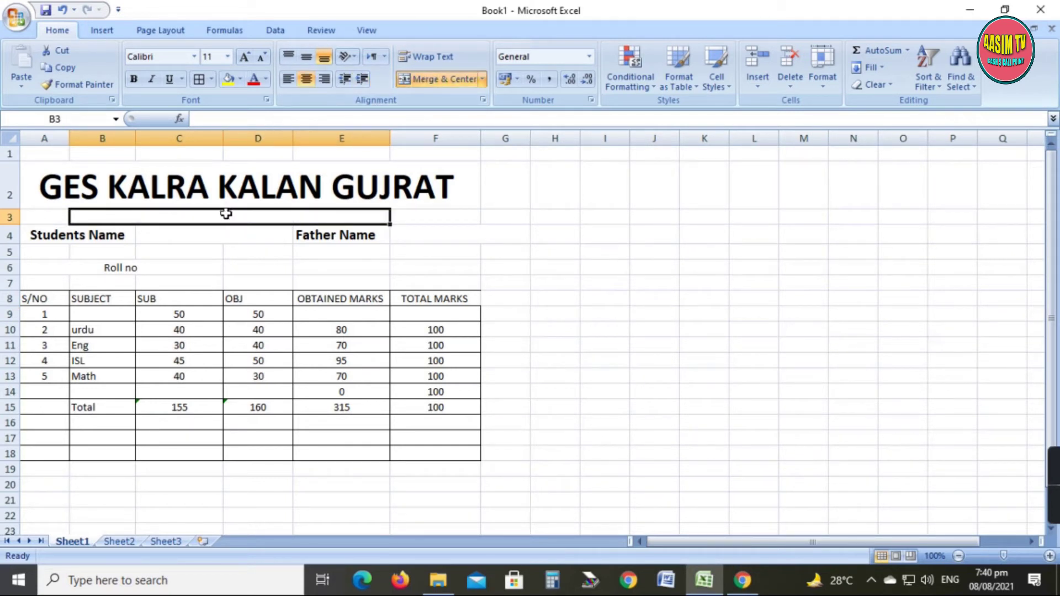
text(r)
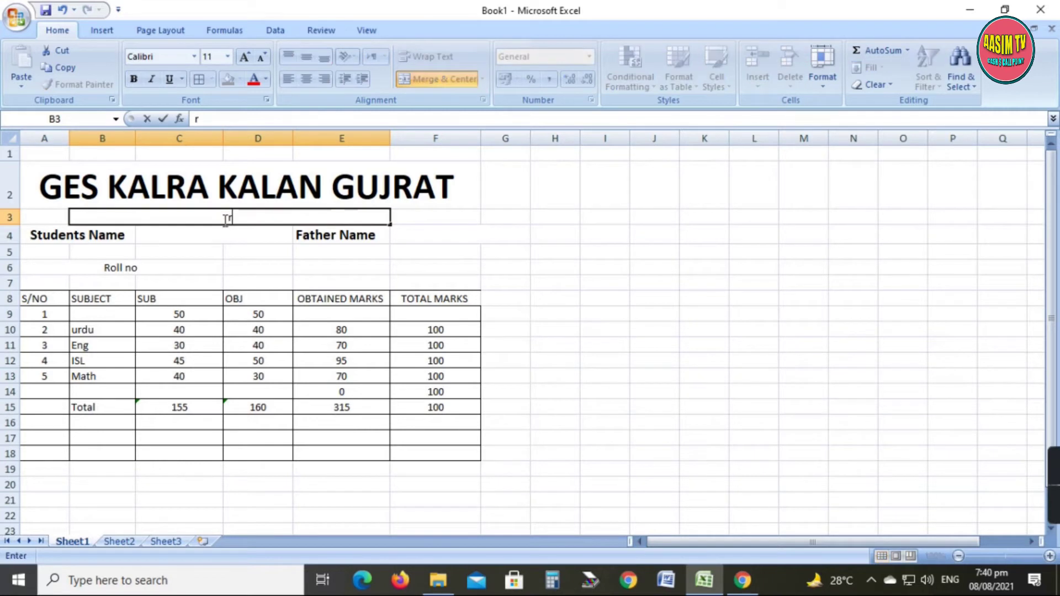
text(EPORT CA)
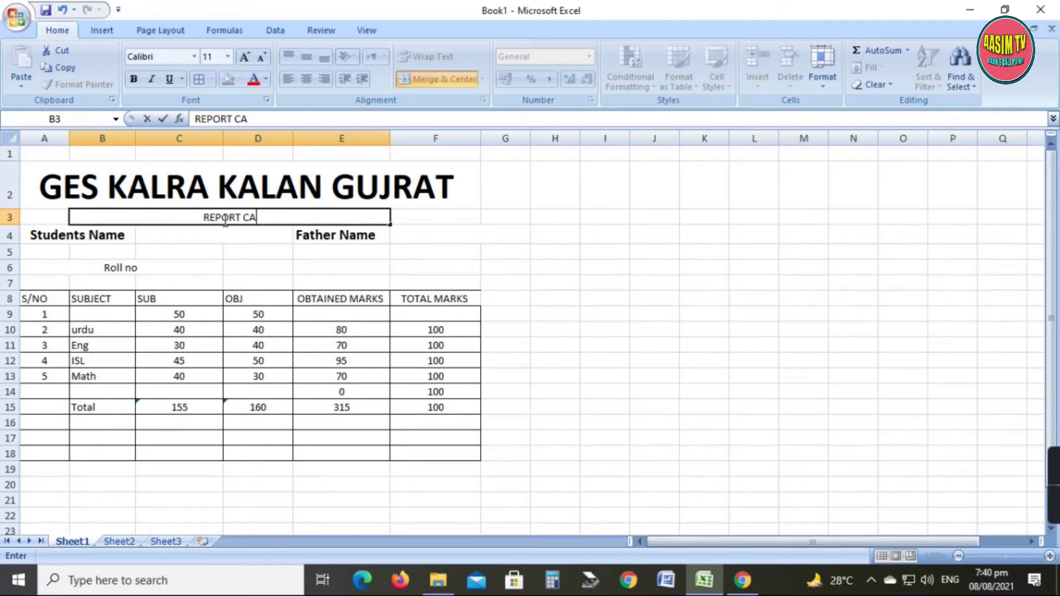
text(RD 2021)
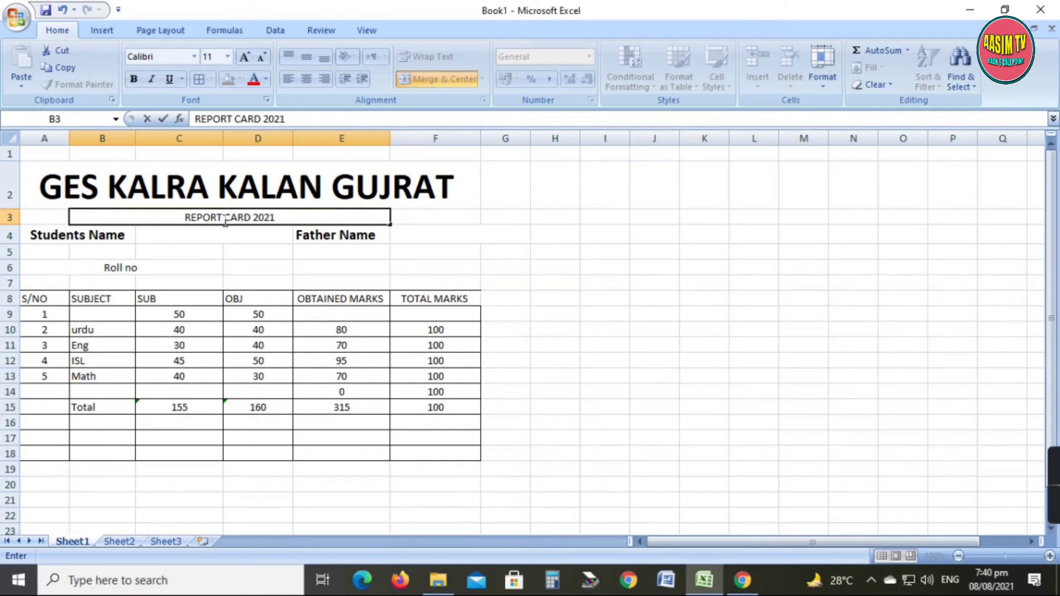
click(379, 386)
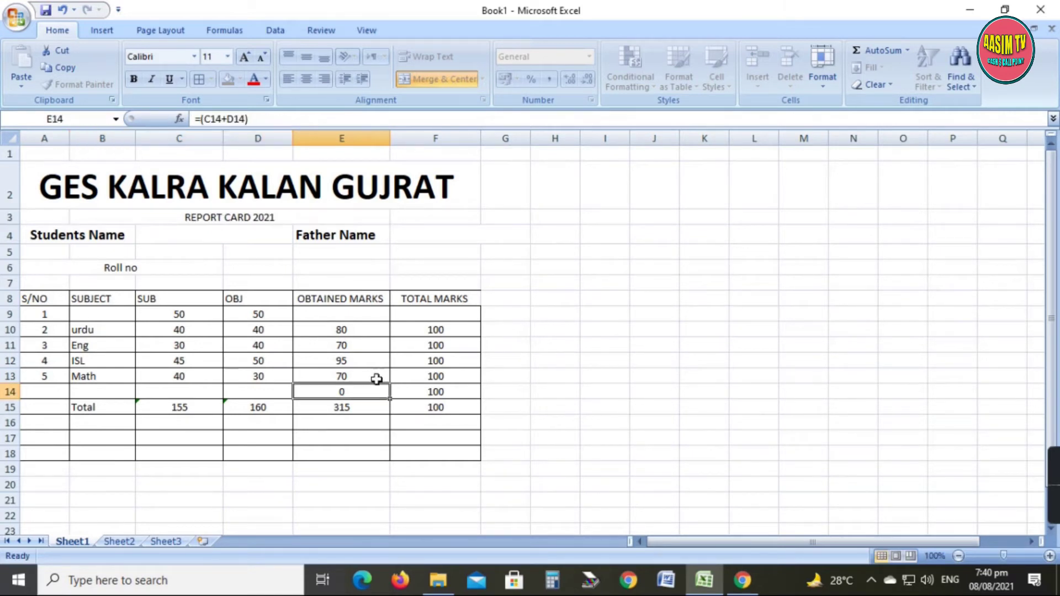
Step: Fill the GES KALRA KALAN GUJRAT heading cell with yellow
click(272, 197)
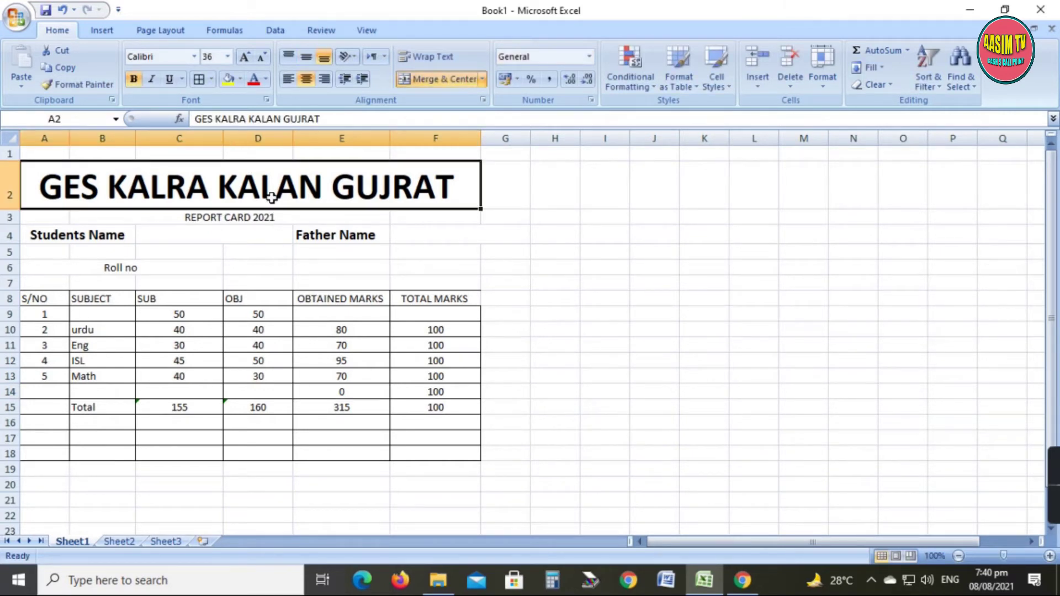
click(228, 79)
click(610, 310)
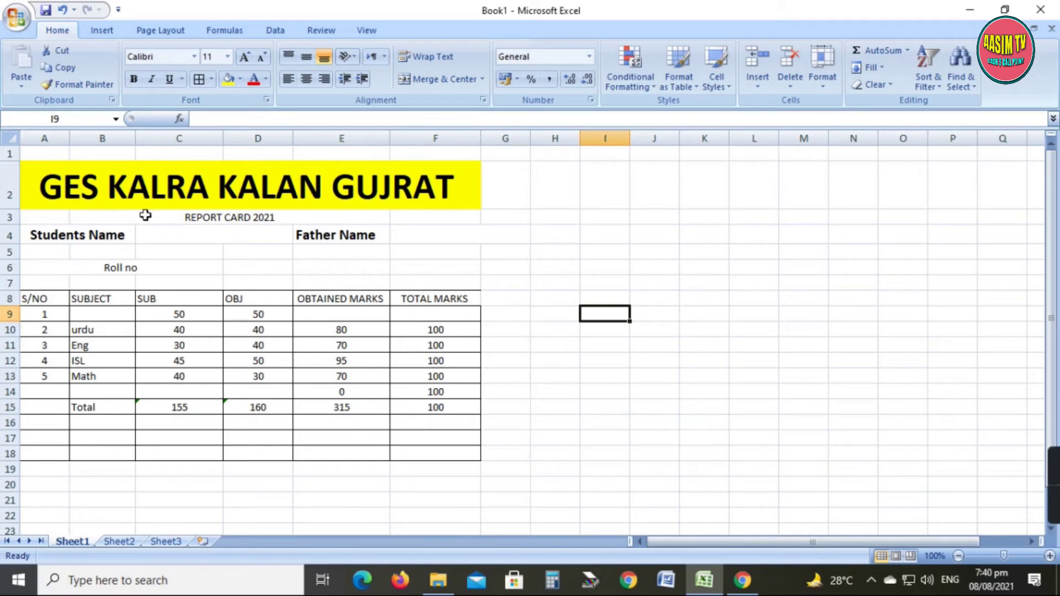
Step: Delete the empty row 1 above the school heading
click(10, 154)
right_click(10, 155)
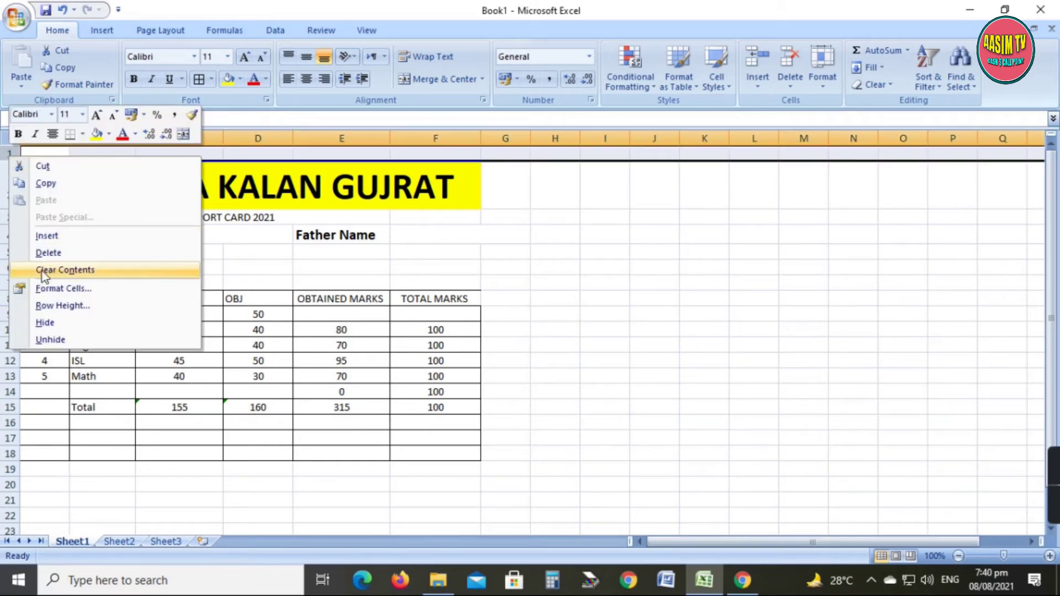
click(50, 255)
click(608, 329)
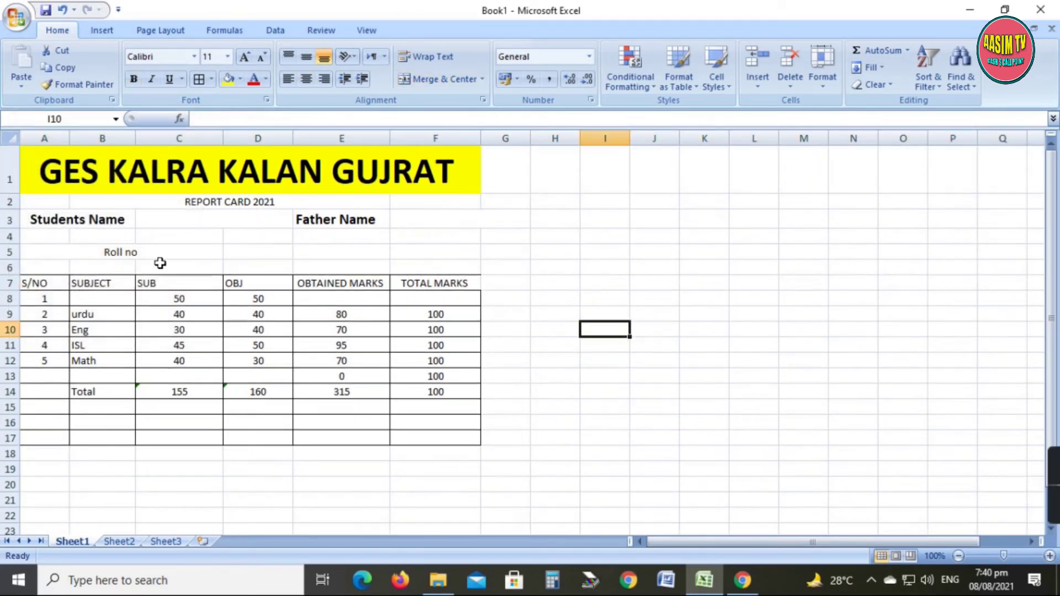
click(67, 225)
click(258, 299)
click(243, 359)
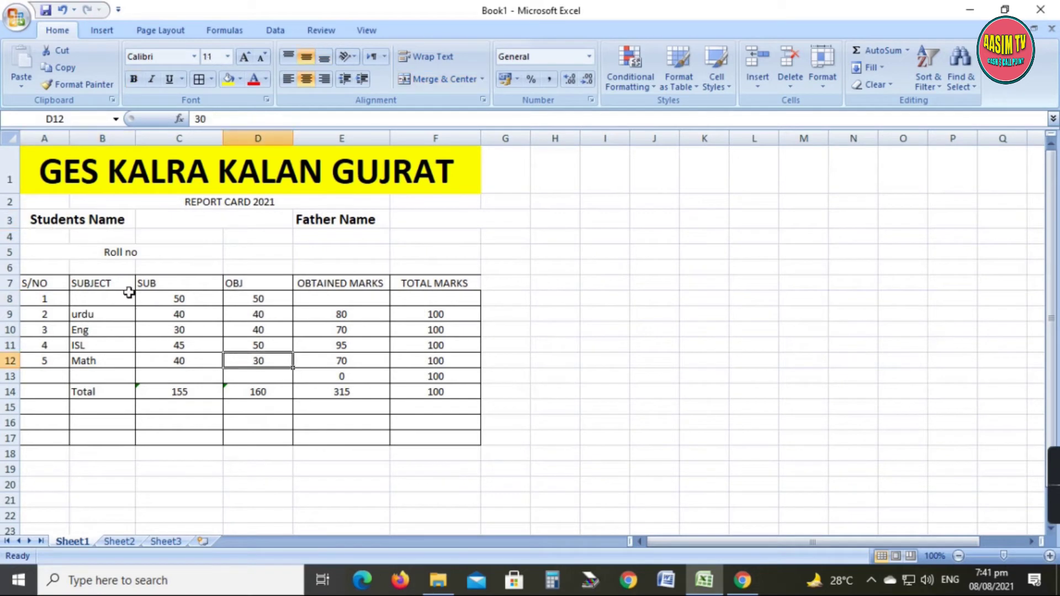
Step: Fill the table header cells A7:F7 with the standard light green color
drag(44, 287, 398, 284)
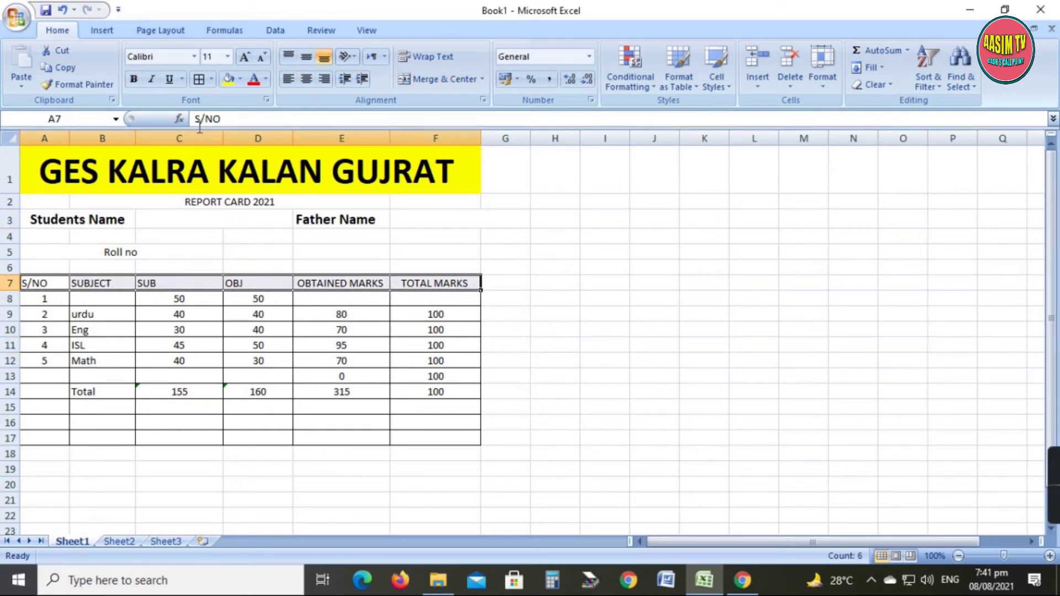
click(241, 80)
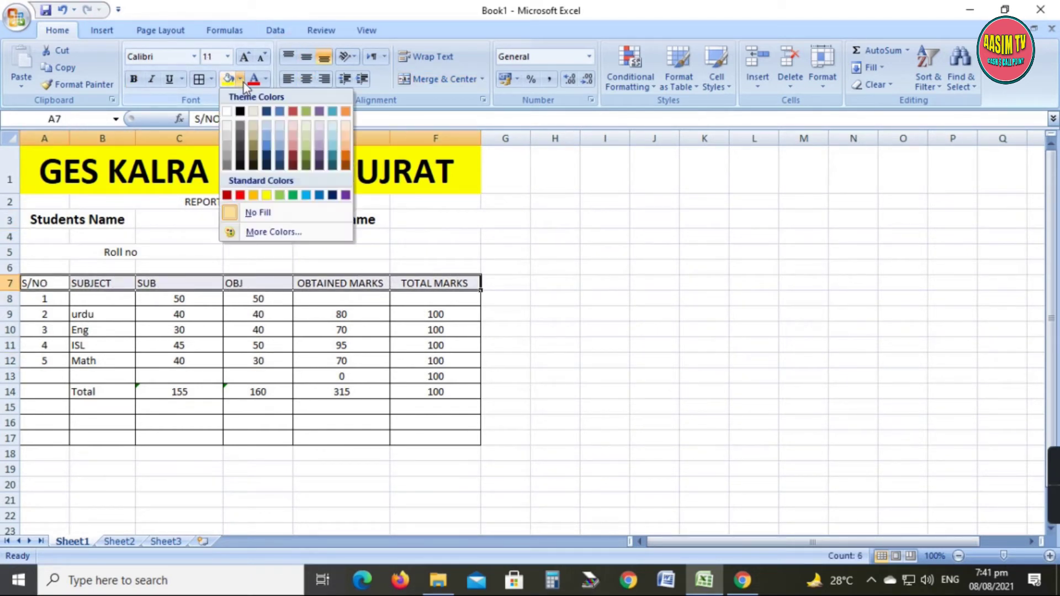
click(283, 195)
click(546, 237)
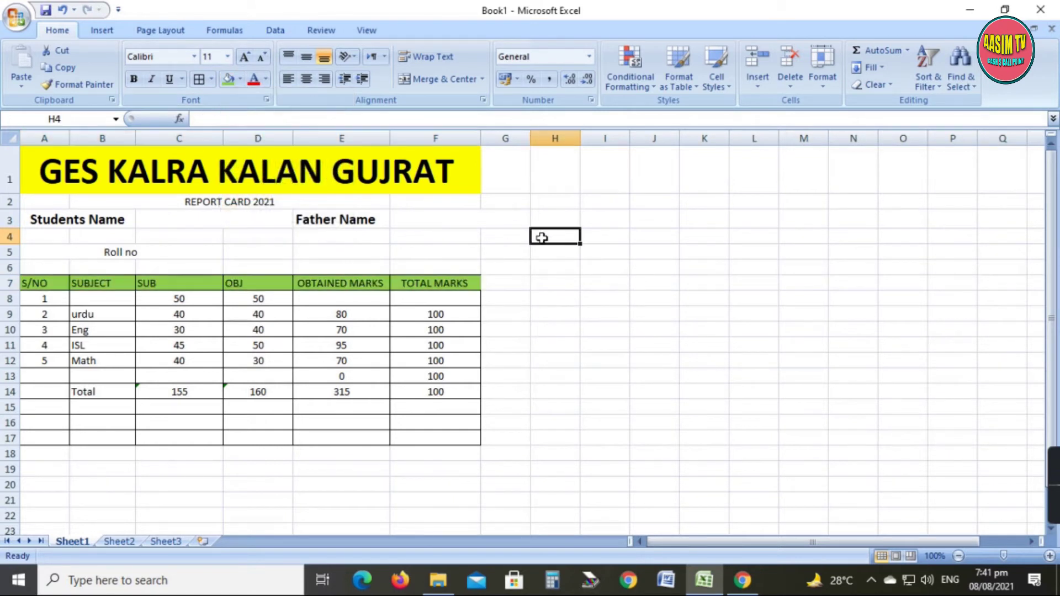
Step: Enlarge the table header row's font to 14 and center its labels horizontally and vertically
drag(17, 293, 418, 291)
click(473, 287)
click(245, 57)
click(245, 58)
click(306, 79)
click(306, 57)
click(578, 263)
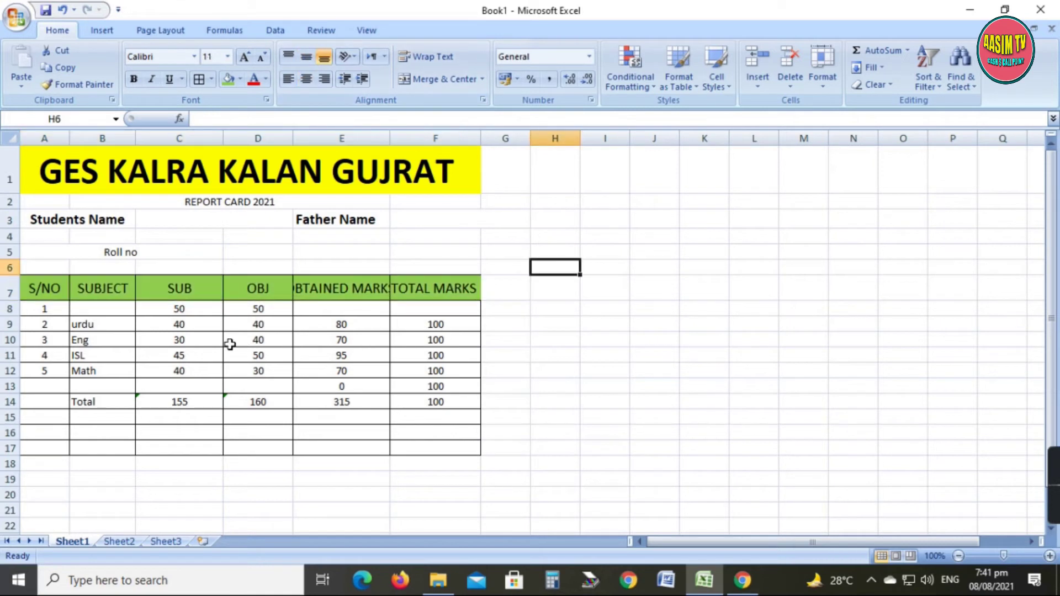
Step: Clear the serial number in A8 and merge and center C7:C8, keeping only the SUB heading
click(42, 309)
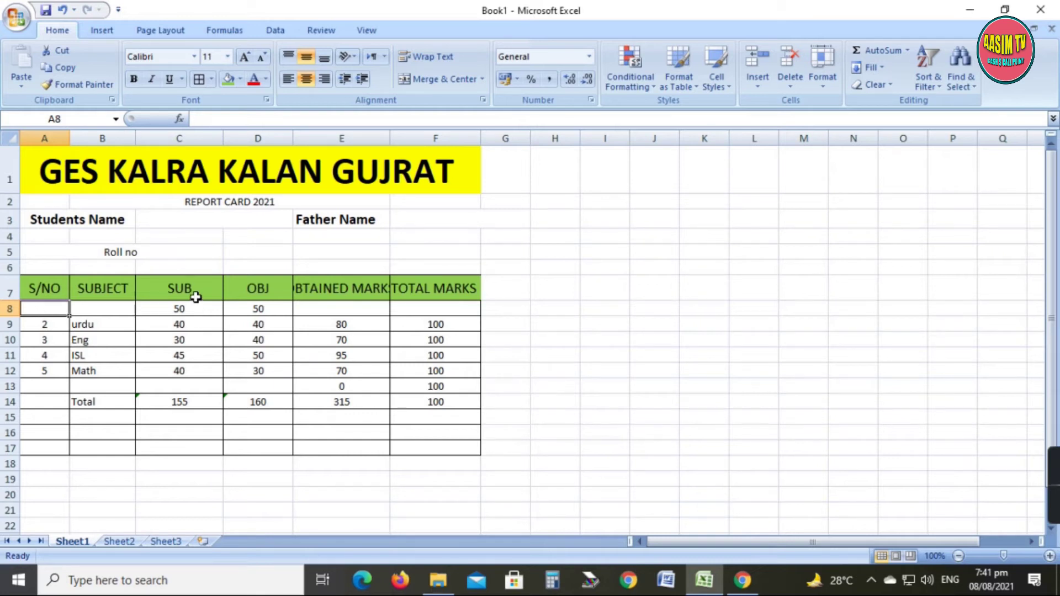
drag(196, 297, 203, 307)
click(439, 79)
click(500, 343)
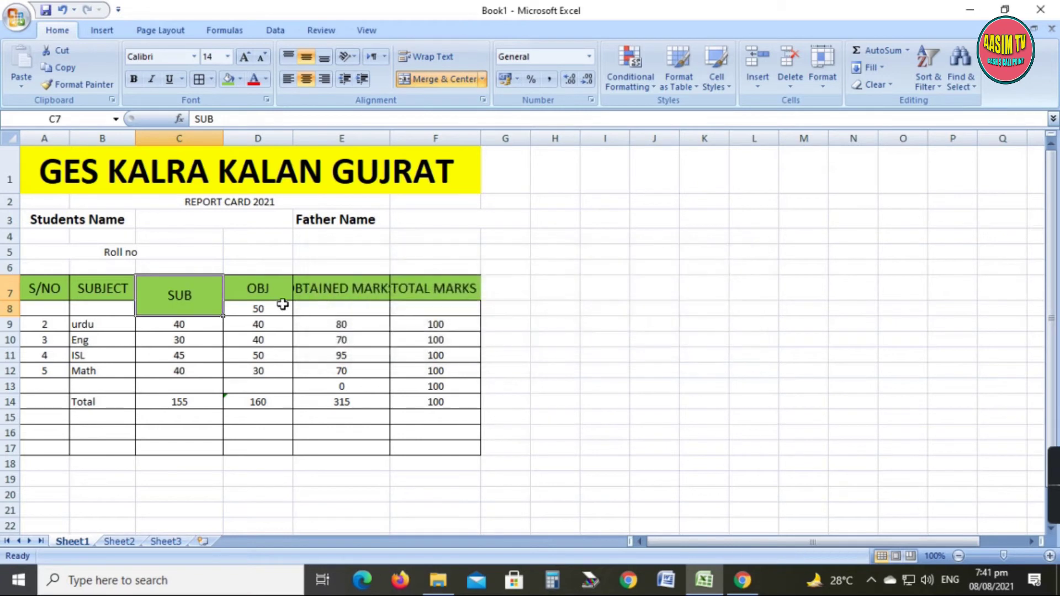
Step: Merge and center D7:D8, keeping only the OBJ heading
drag(277, 289, 284, 305)
click(439, 79)
click(499, 343)
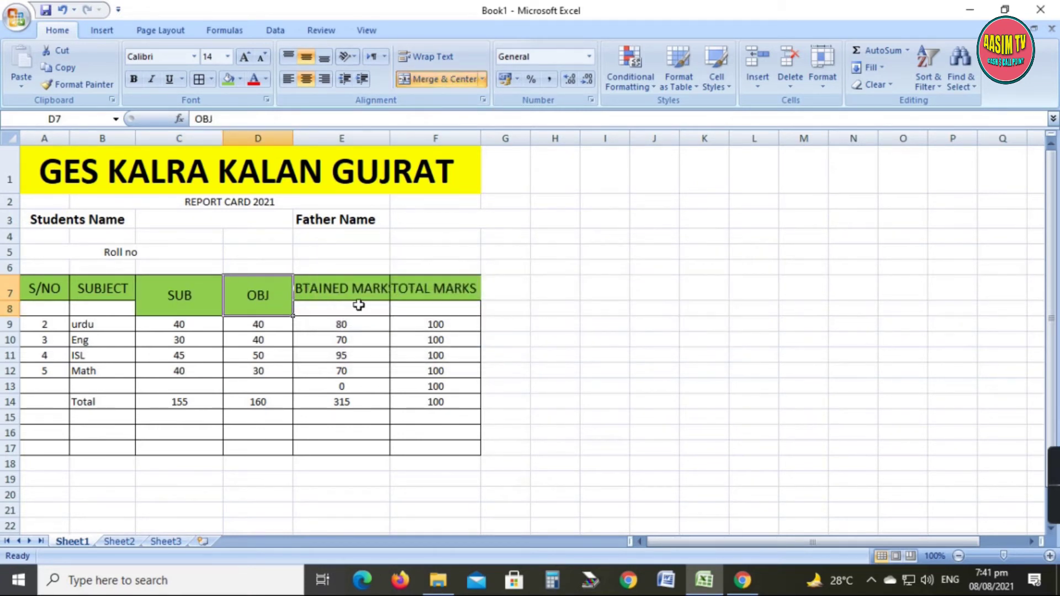
Step: Merge and center the OBTAINED MARKS heading over E7:E8 and the TOTAL MARKS heading over F7:F8
drag(341, 292, 343, 308)
click(461, 79)
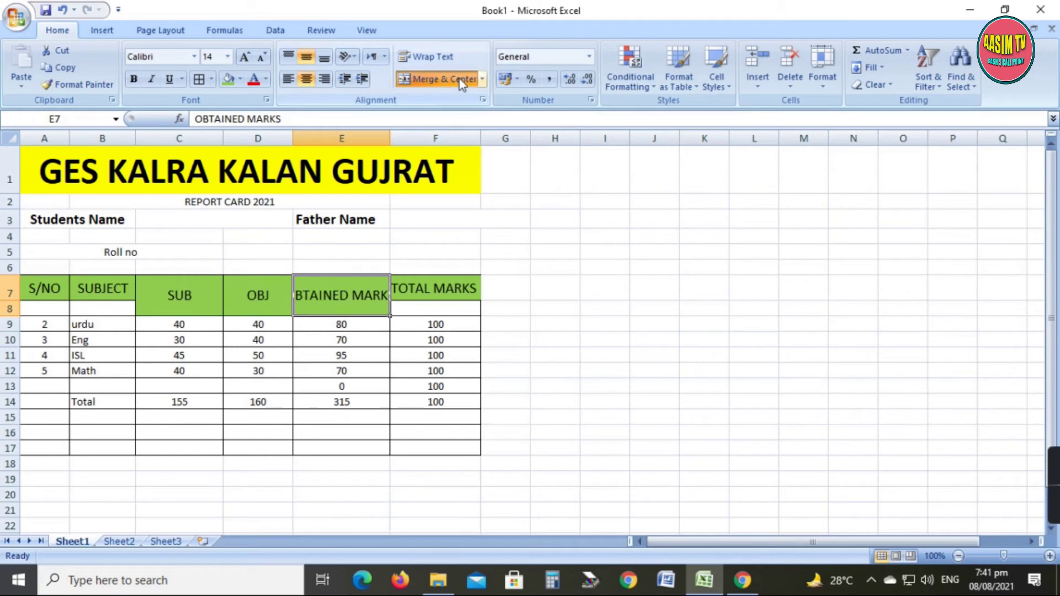
drag(444, 273, 443, 308)
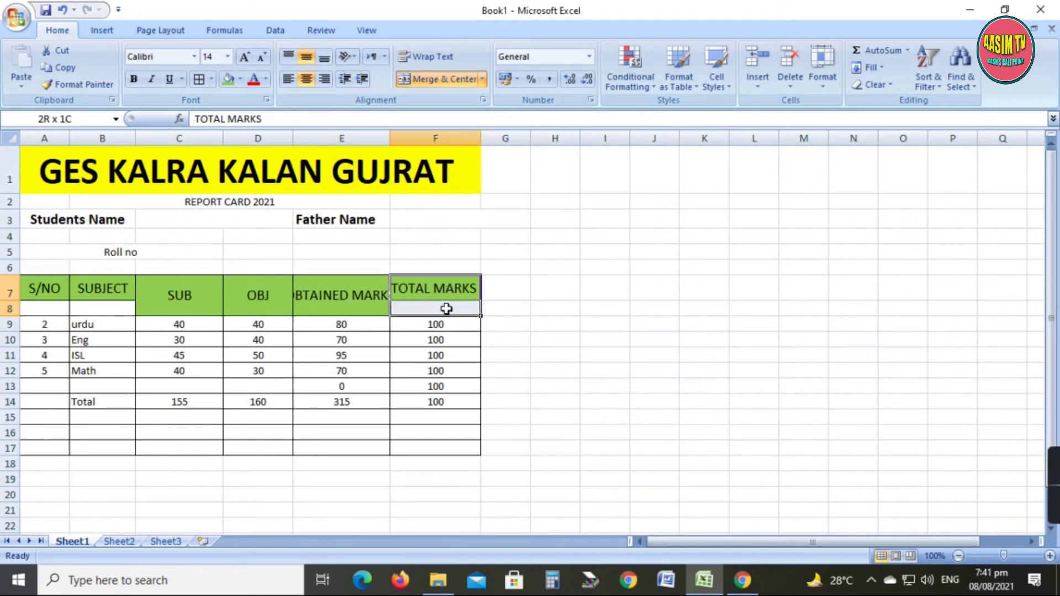
click(439, 79)
click(608, 298)
Step: Merge and center the SUBJECT heading over B7:B8 and the S/NO heading over A7:A8
drag(113, 288, 113, 307)
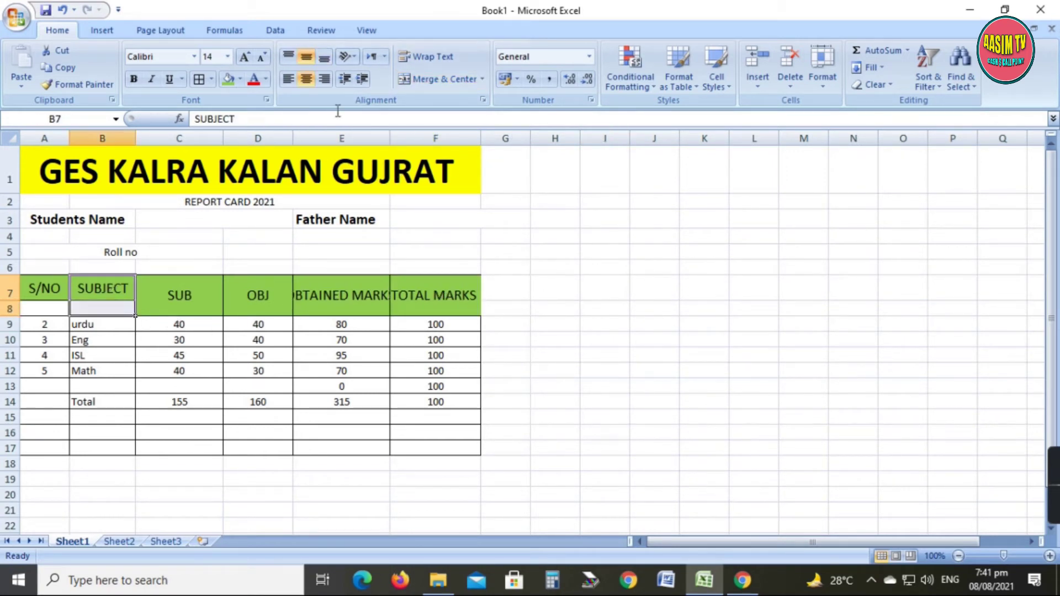
click(424, 83)
drag(44, 288, 43, 307)
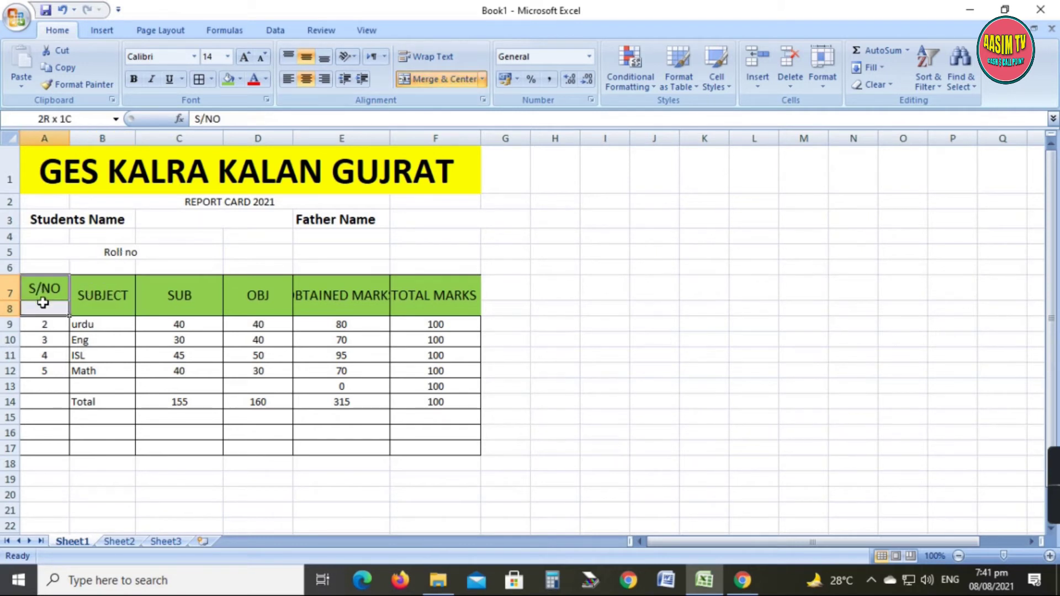
click(439, 79)
click(557, 251)
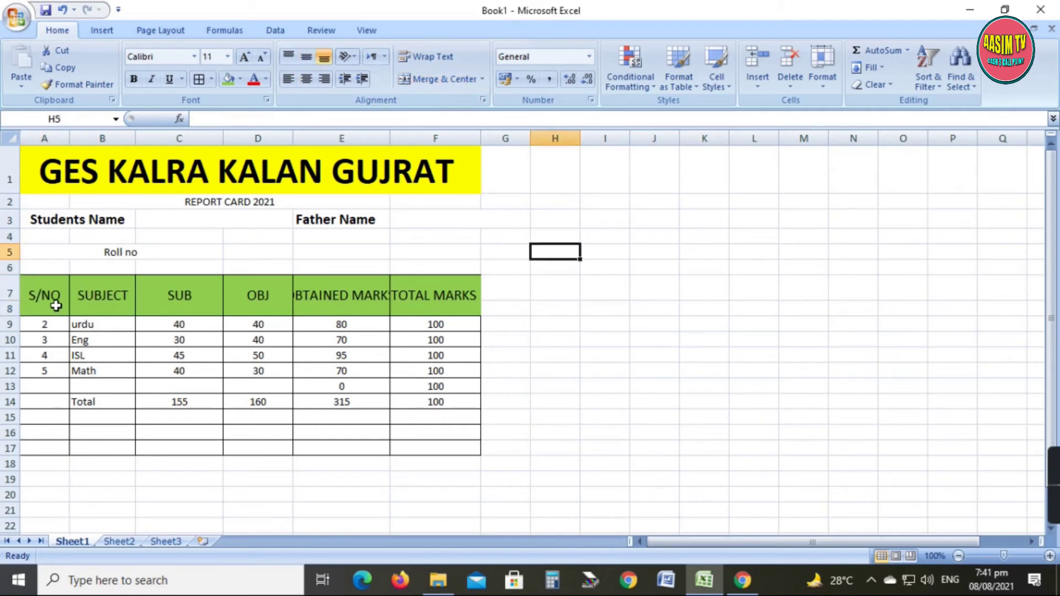
Step: Center the table entries in A9:F16 horizontally and turn off their middle vertical alignment
drag(47, 327, 411, 432)
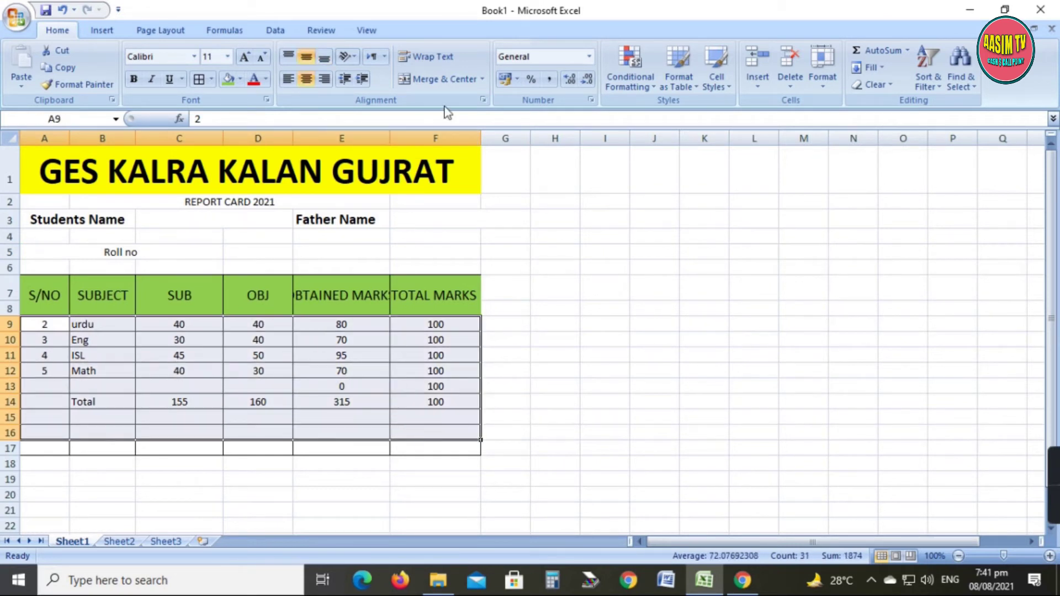
click(312, 81)
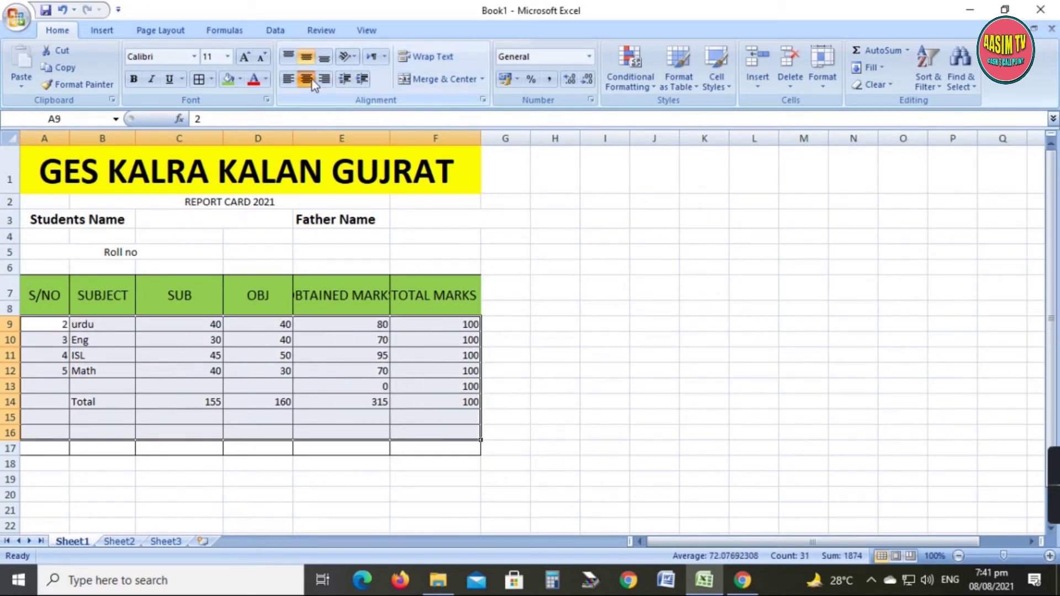
click(313, 79)
click(310, 61)
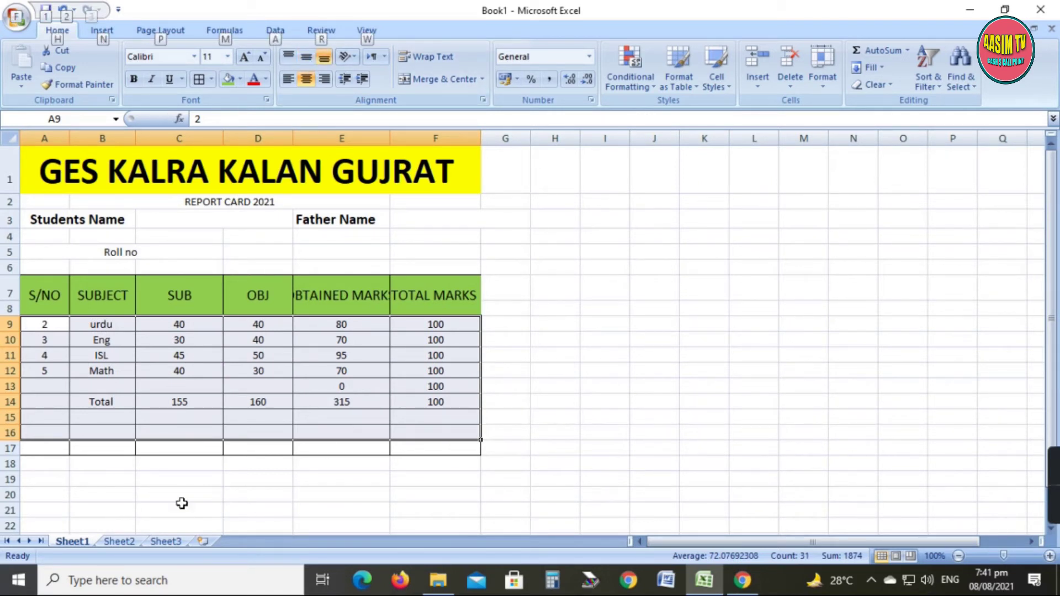
Step: Set the height of rows 9 to 16 of the marks table to 20
key(alt+o)
key(e)
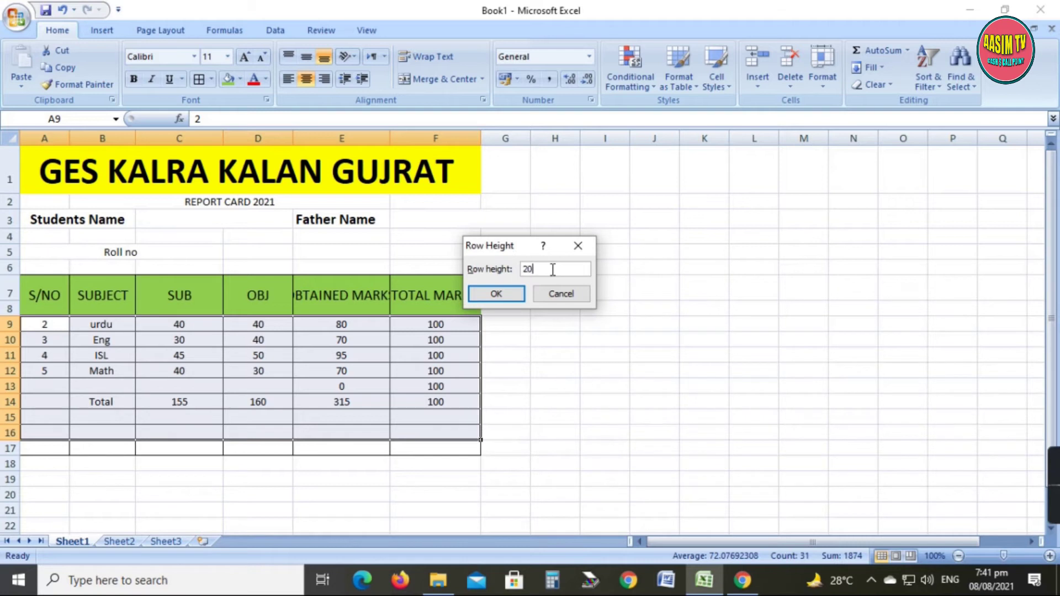
click(496, 294)
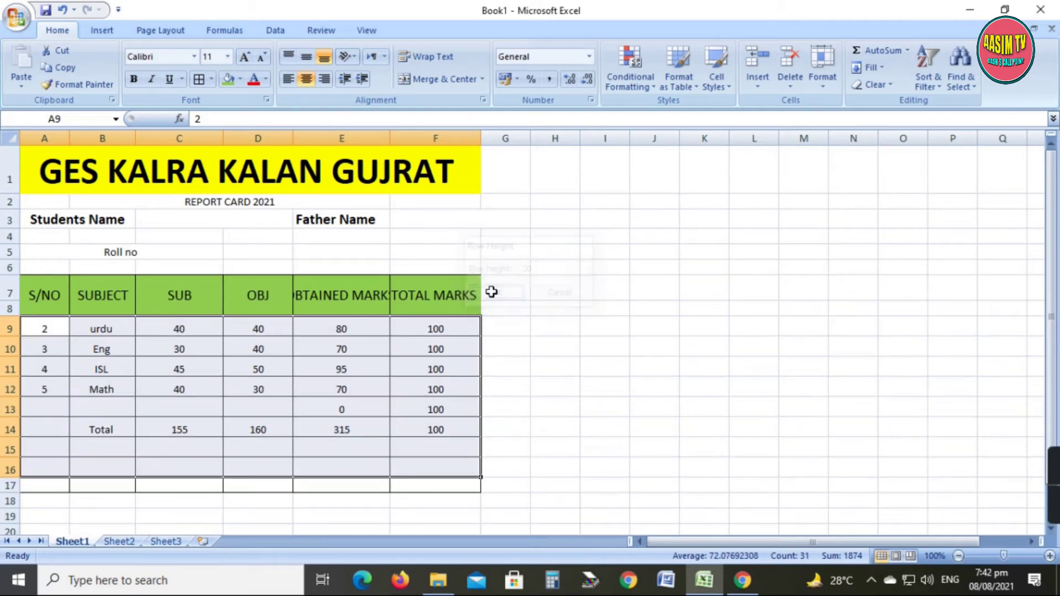
click(538, 359)
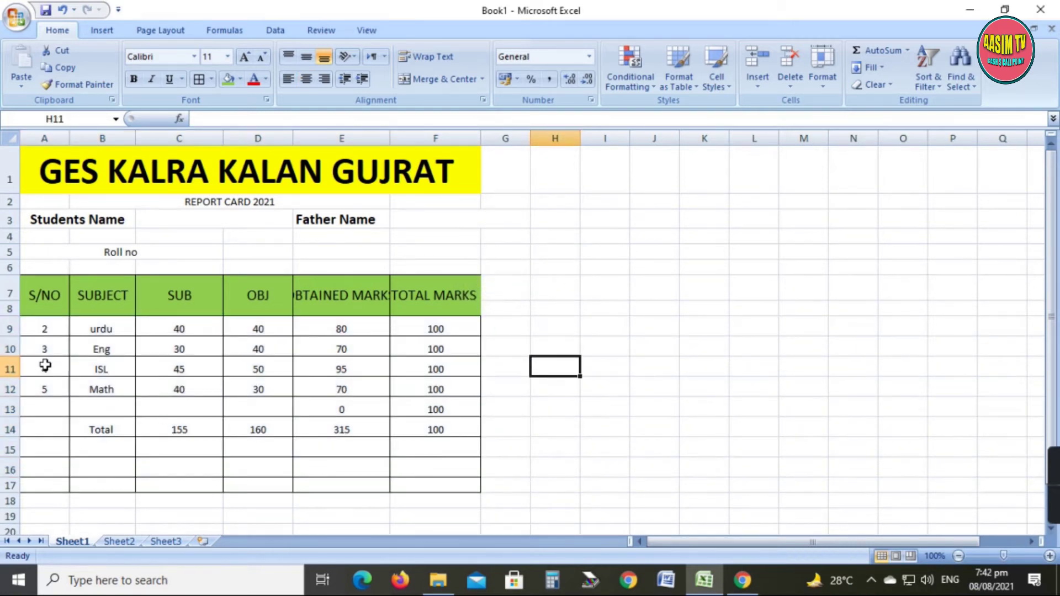
Step: Clear the serial numbers in A9:A12 and enter 1 in A9
drag(44, 329, 50, 388)
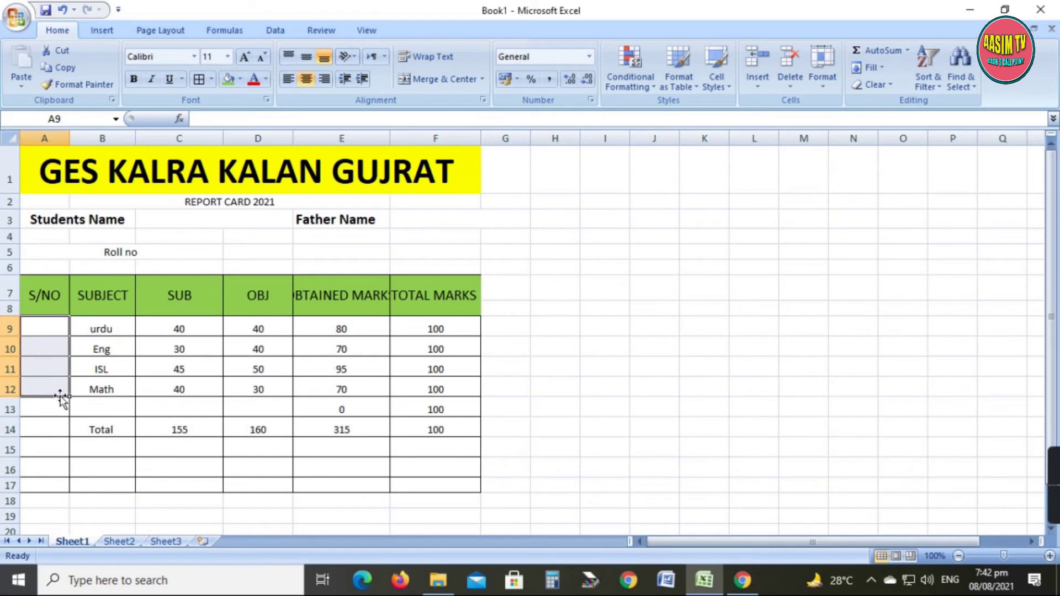
key(Delete)
click(54, 329)
click(172, 400)
click(43, 319)
text(1)
click(142, 394)
click(57, 333)
drag(72, 338, 74, 433)
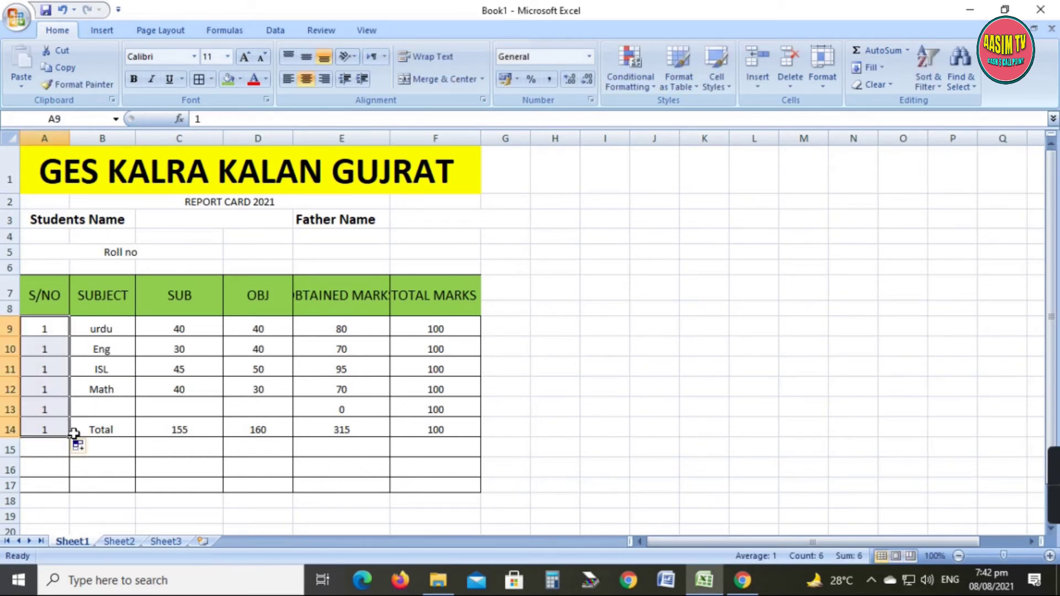
click(158, 464)
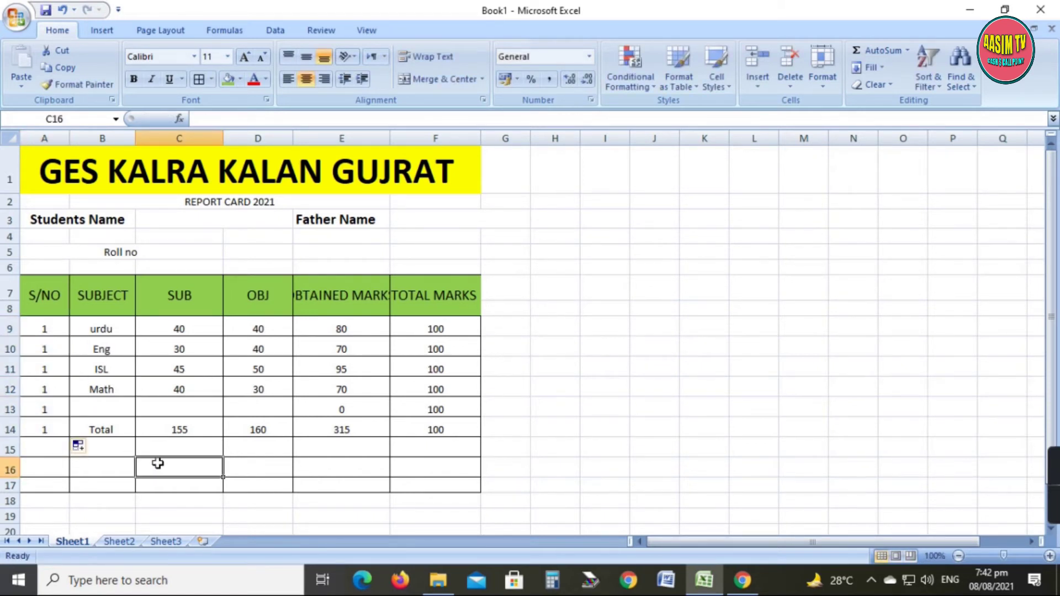
Step: Fill the S/NO column from A9 down to A14 with consecutive numbers 1 to 6
click(53, 413)
click(52, 331)
drag(70, 337, 71, 436)
click(204, 481)
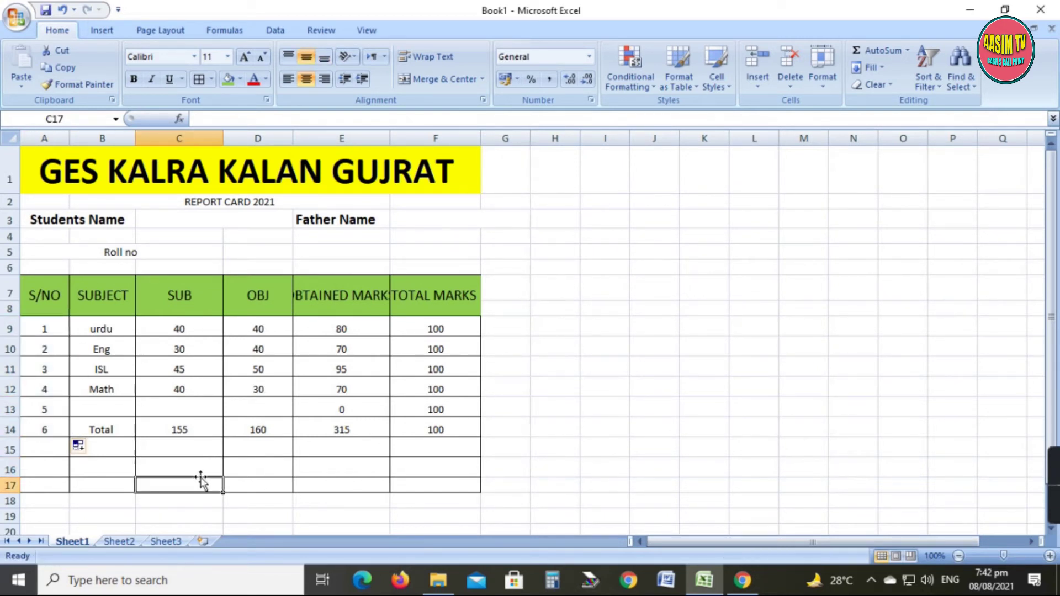
Step: Make the Total label in B14 bold and enlarge its font to size 16
click(95, 431)
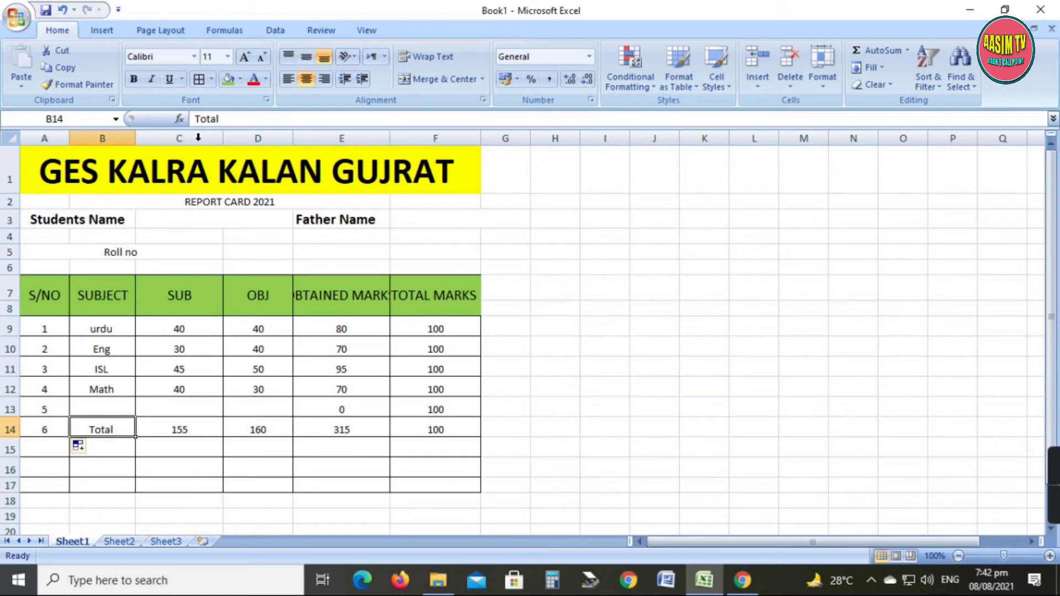
click(133, 79)
click(246, 59)
click(245, 59)
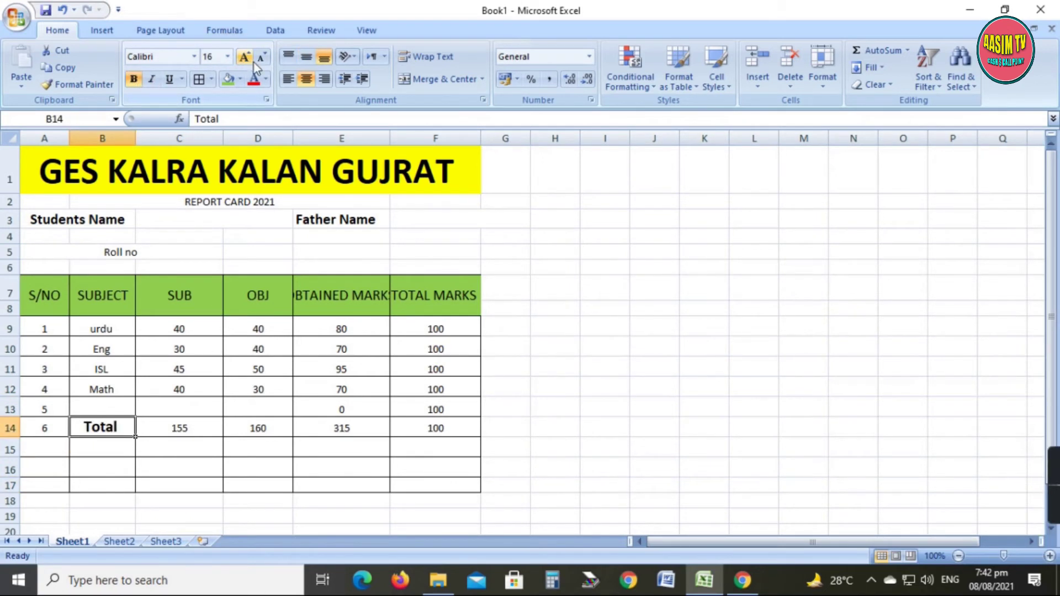
click(604, 326)
Step: Enlarge the total row figures in C14:F14 to font size 14 and make them bold
drag(172, 437, 415, 427)
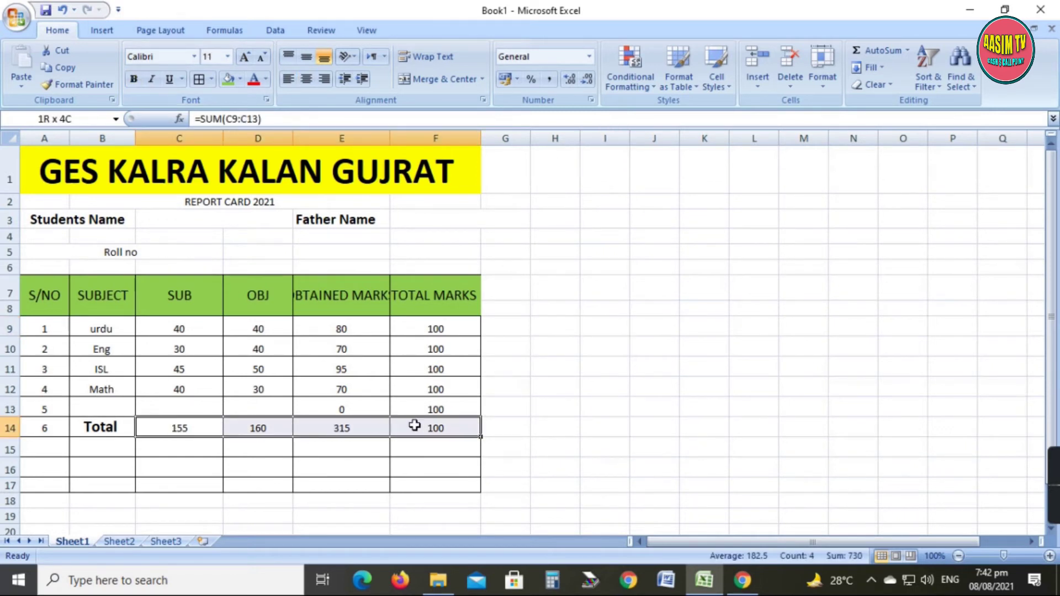
click(244, 57)
click(245, 57)
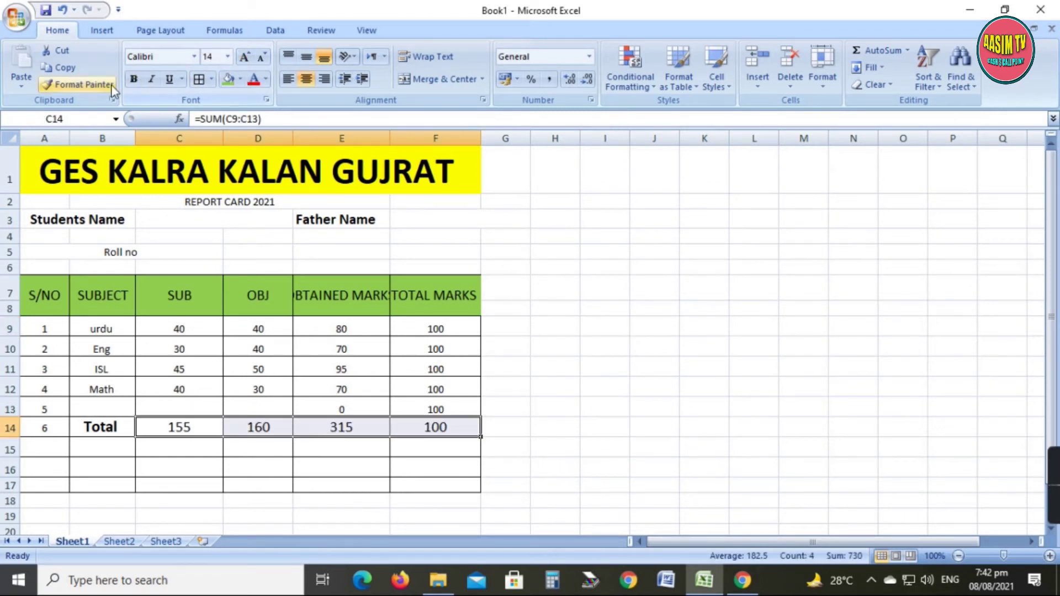
click(134, 79)
click(584, 327)
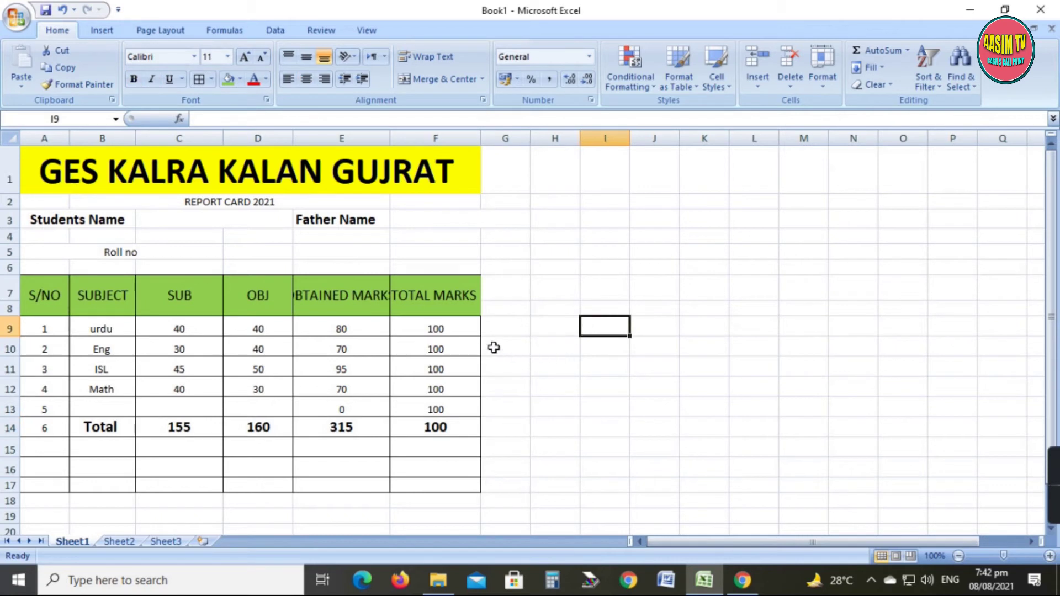
drag(445, 330, 444, 427)
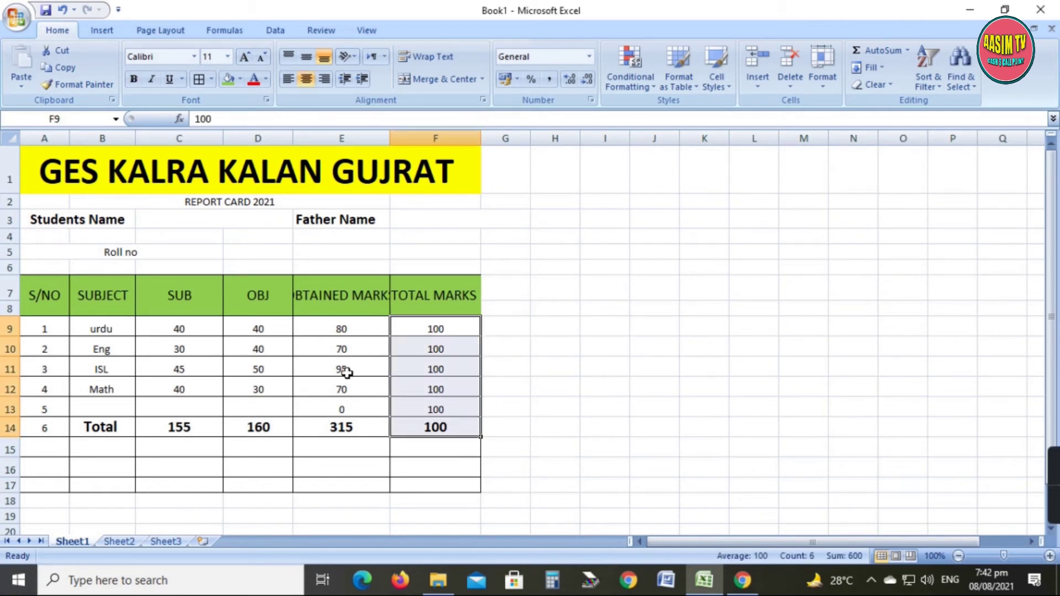
drag(341, 331, 343, 410)
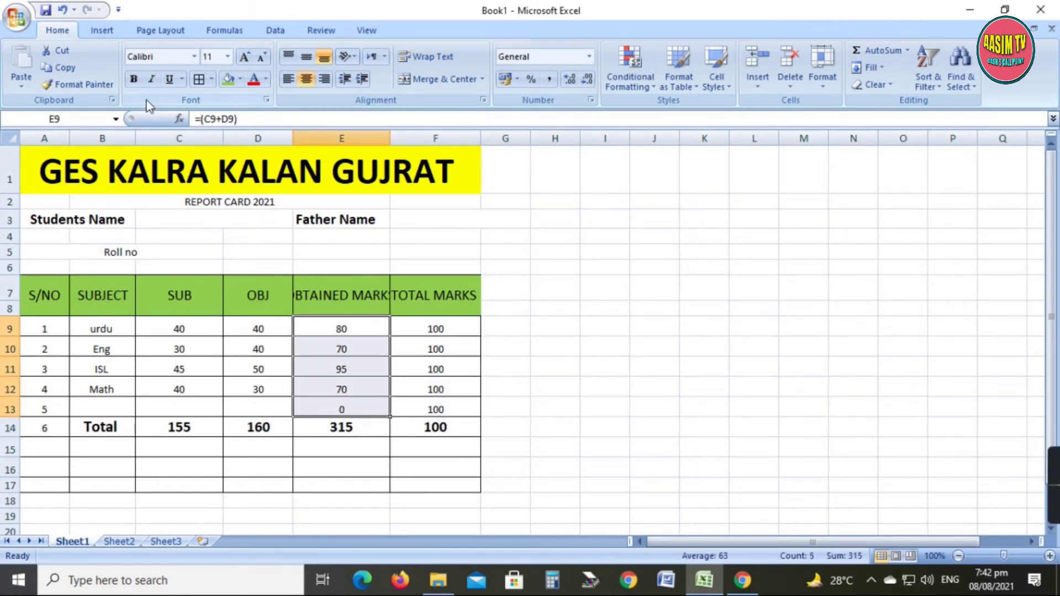
click(599, 293)
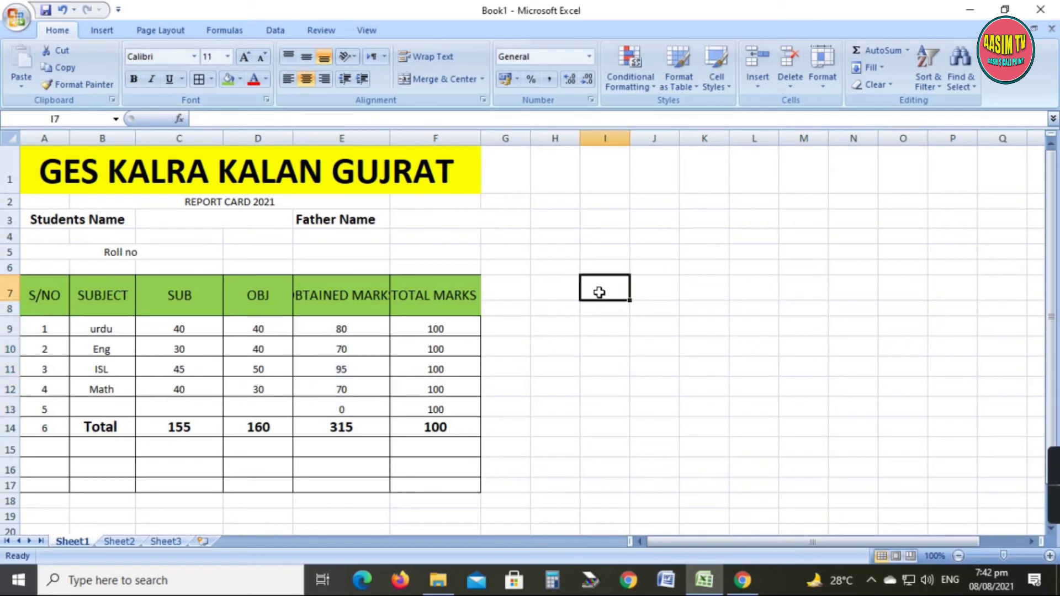
Step: Make the subject names in B9:B13 bold
drag(111, 329, 105, 410)
click(133, 79)
click(585, 294)
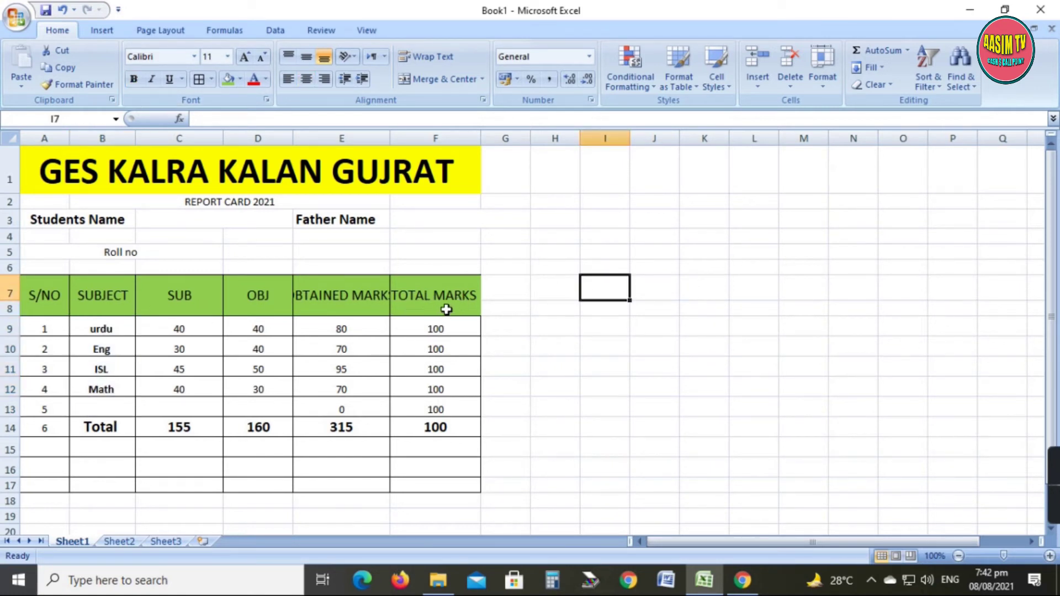
Step: Turn on text wrapping for the table header cells A7:F8 in the cell alignment settings
drag(50, 305, 419, 298)
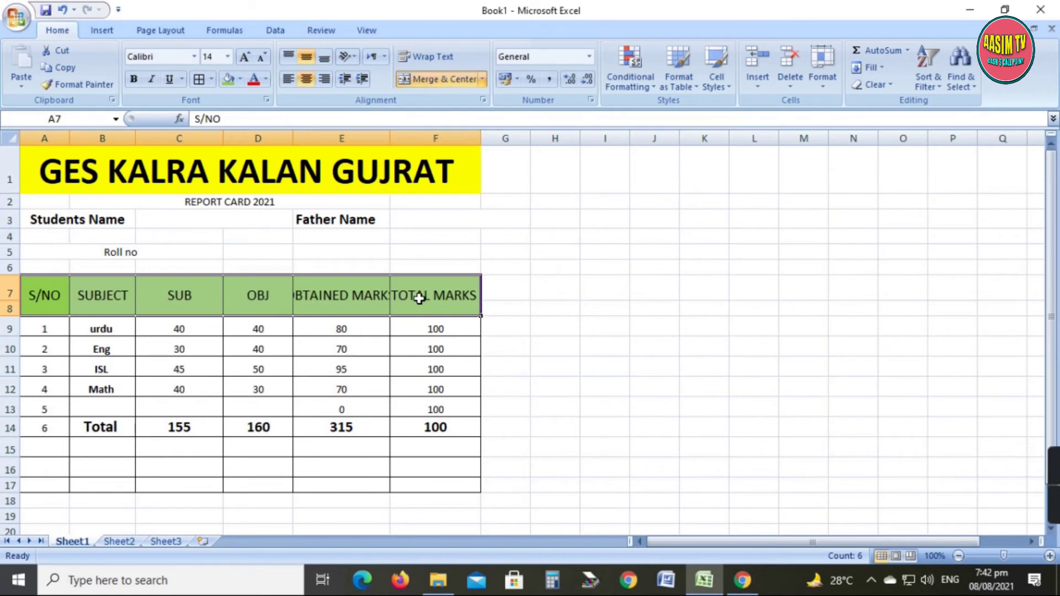
right_click(419, 299)
key(ctrl+1)
click(377, 246)
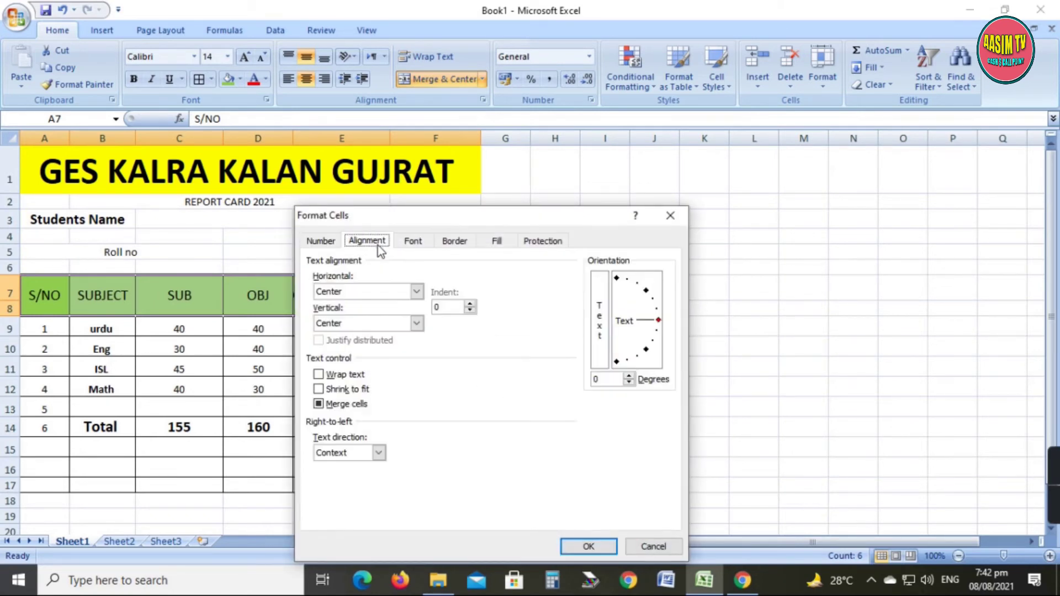
click(338, 376)
click(587, 546)
click(583, 387)
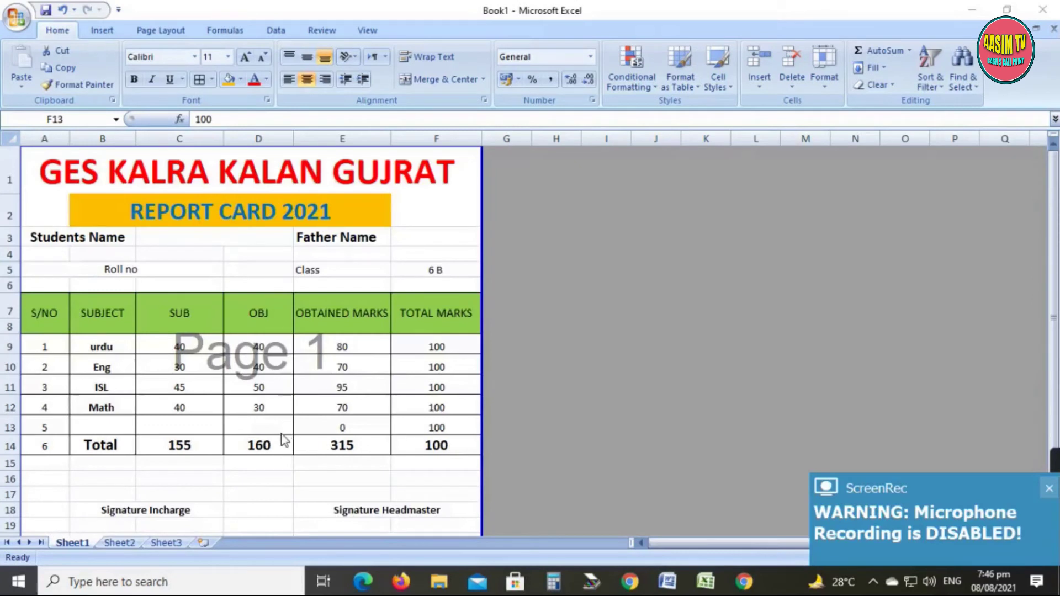
Step: Format the table header cells A7:F8 with font size 14 and the Franklin Gothic Medium Cond font
drag(25, 320, 442, 312)
click(246, 56)
click(245, 56)
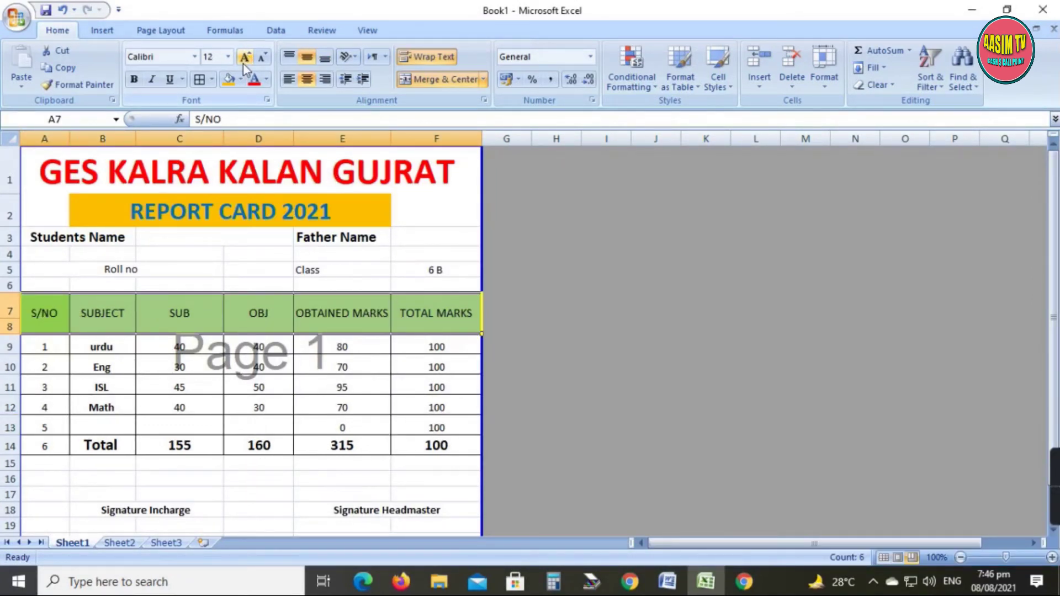
click(195, 57)
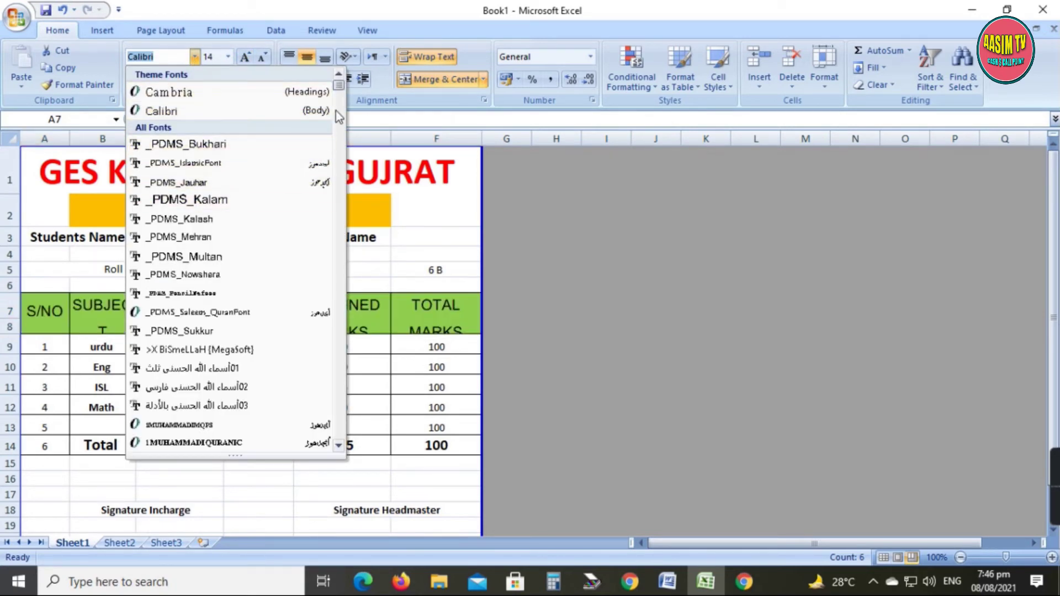
drag(340, 84, 345, 220)
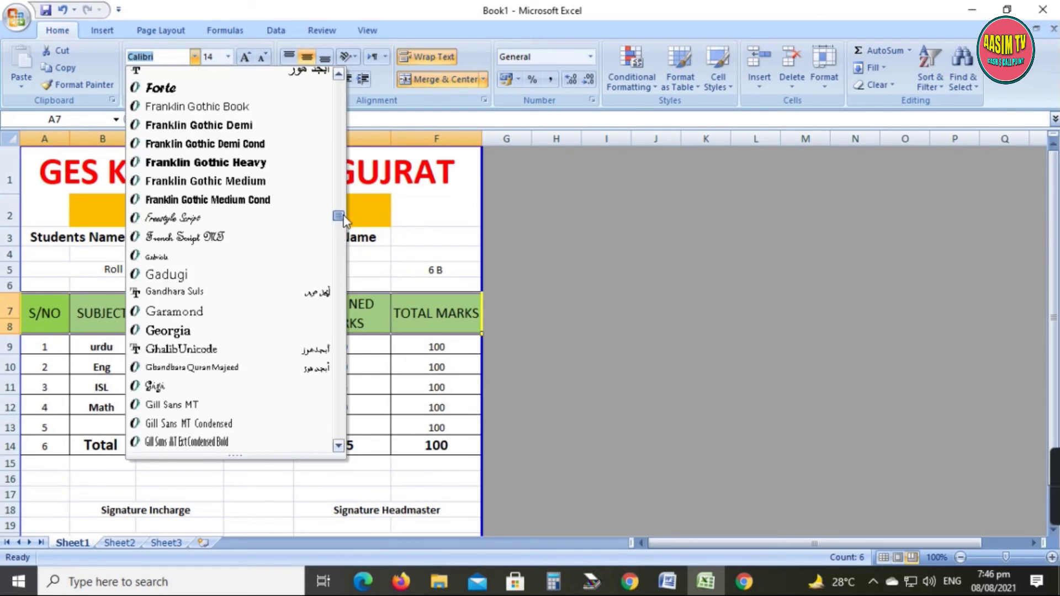
click(233, 201)
click(307, 420)
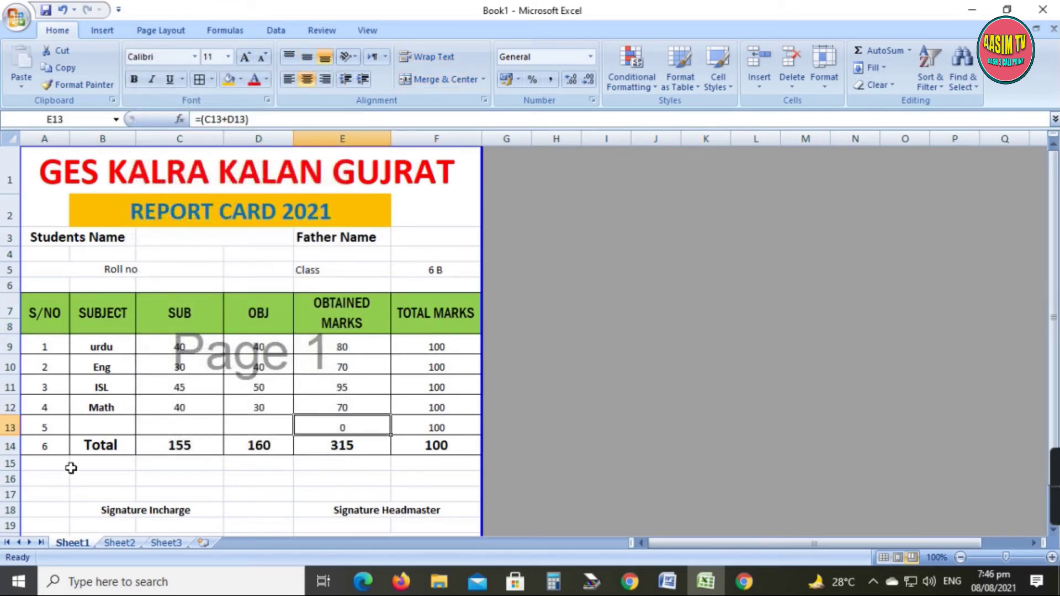
drag(45, 445, 425, 444)
click(52, 85)
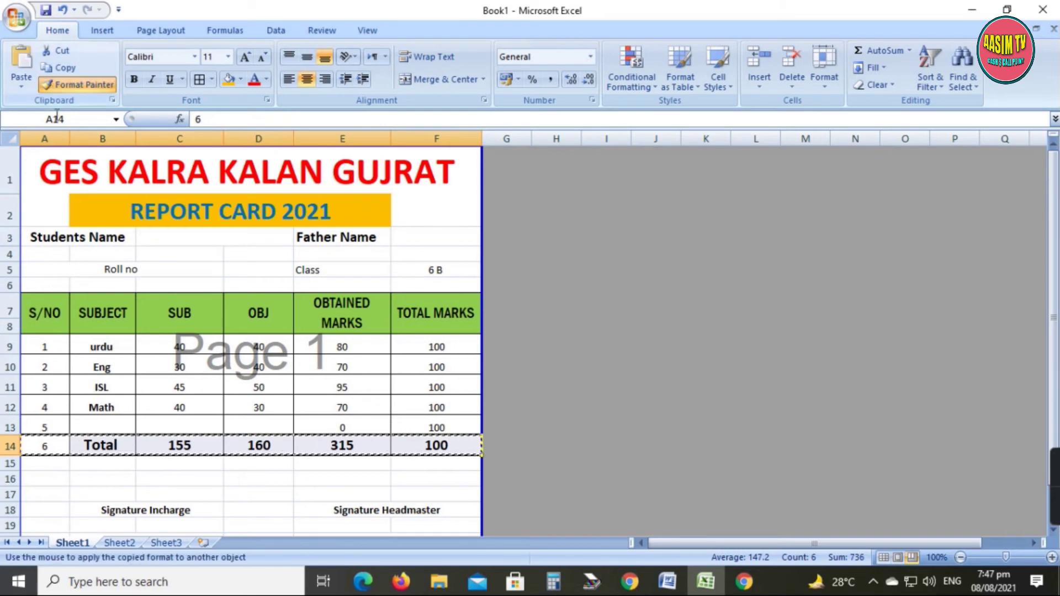
mouse_move(57, 447)
mouse_down()
mouse_move(436, 443)
mouse_move(419, 448)
mouse_up()
click(332, 492)
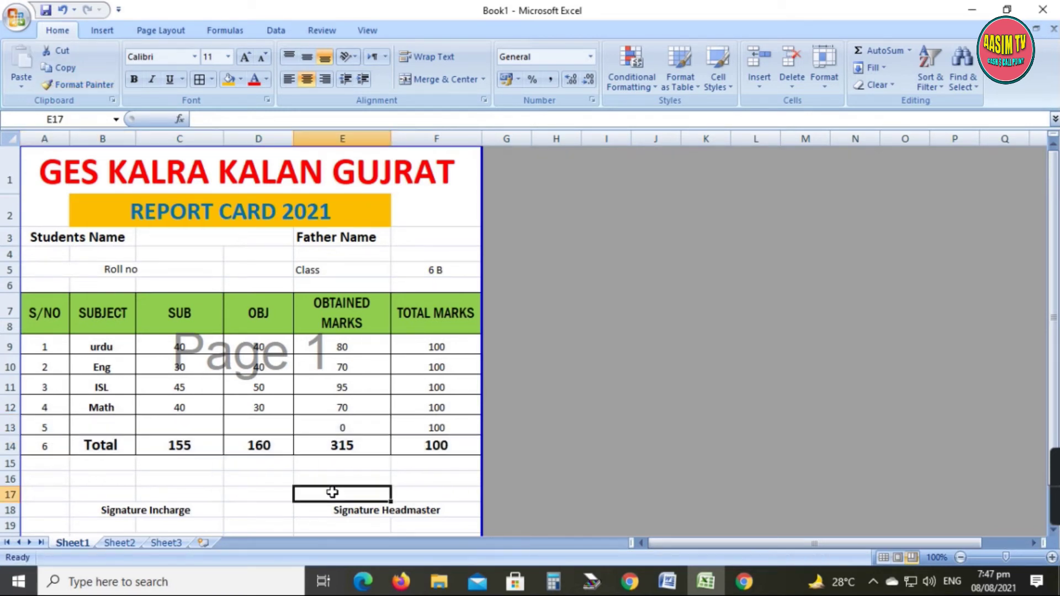
click(249, 314)
Step: Delete the serial numbers in A14 and A13
click(52, 445)
key(Delete)
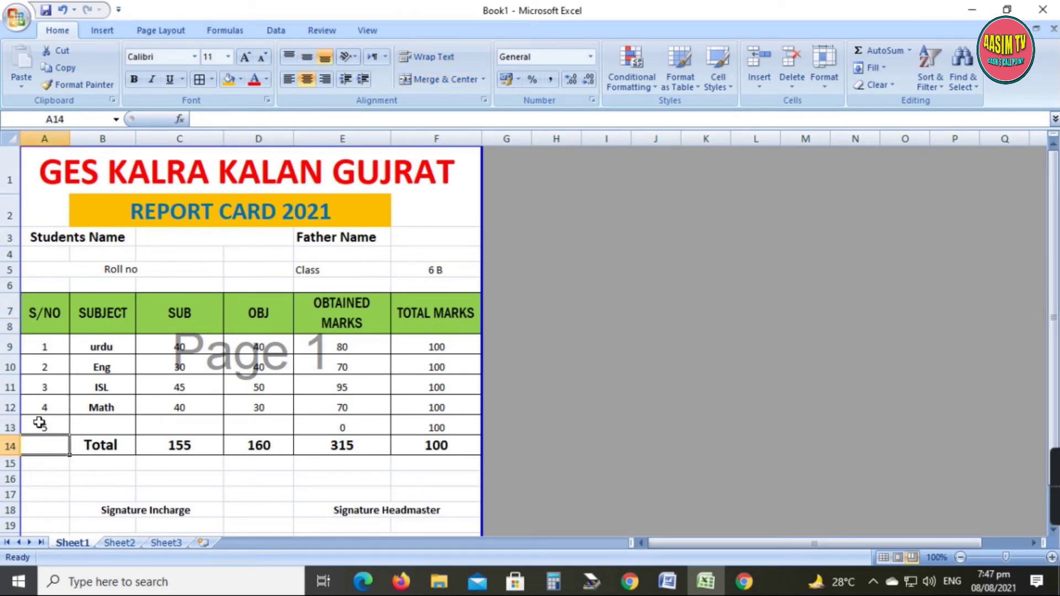
click(138, 477)
click(47, 429)
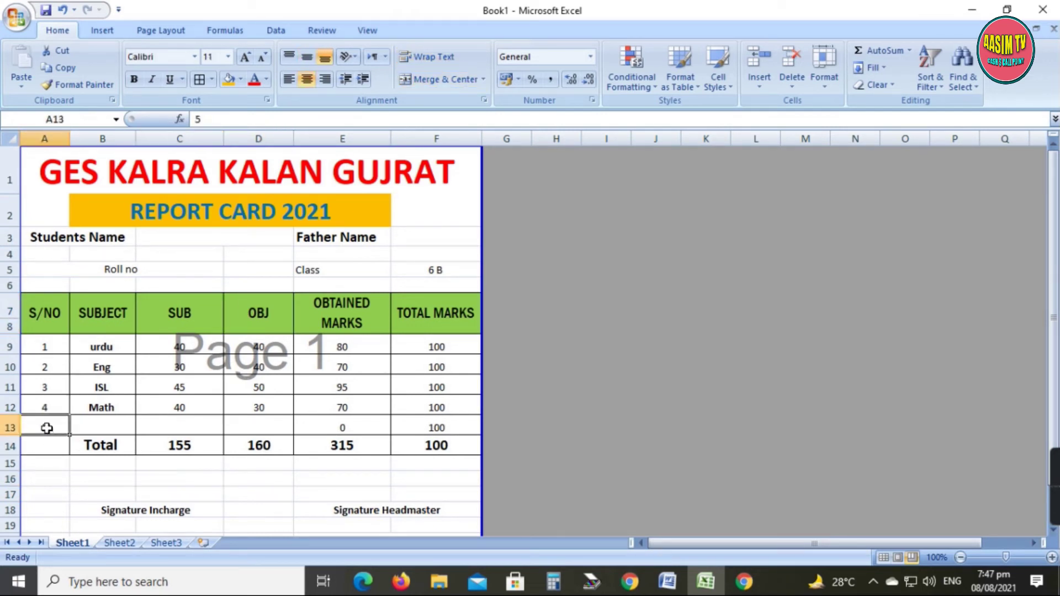
key(Delete)
click(159, 479)
Step: Merge and center A13:F13 into one cell and clear its remaining content
drag(49, 426, 414, 429)
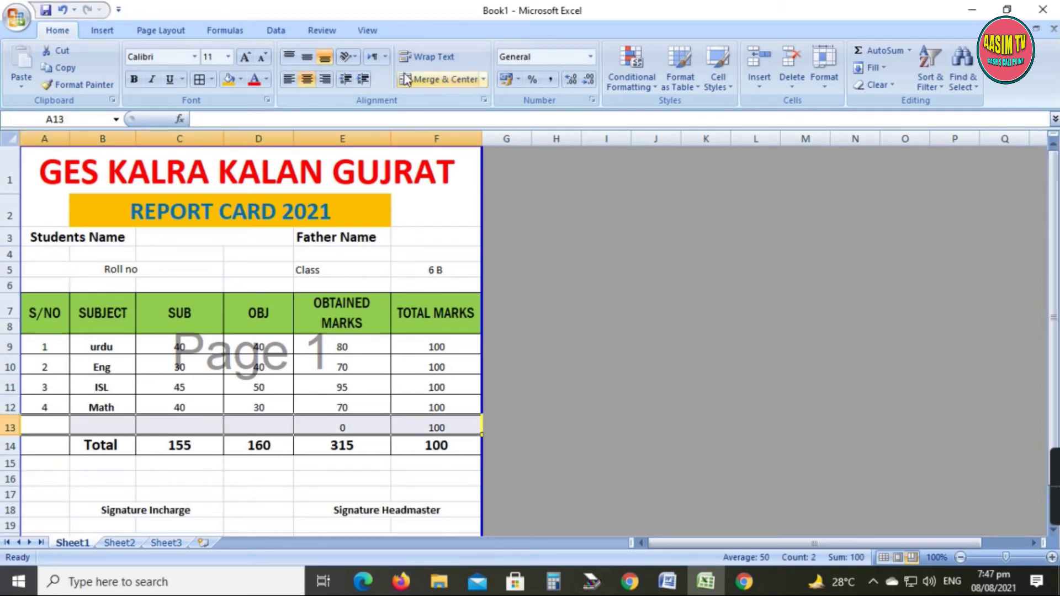
click(436, 79)
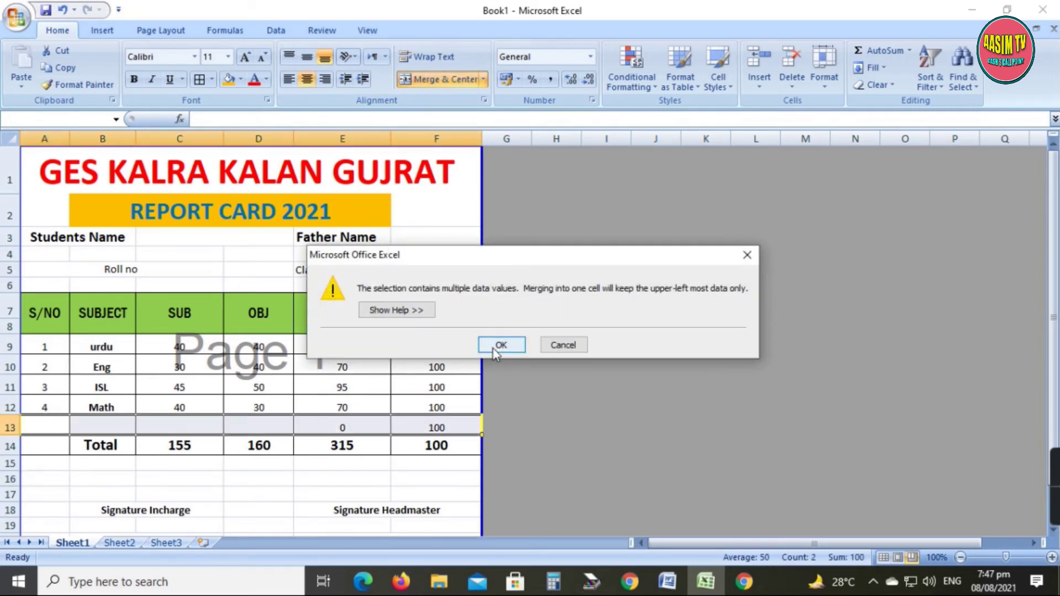
click(501, 345)
click(437, 478)
click(255, 427)
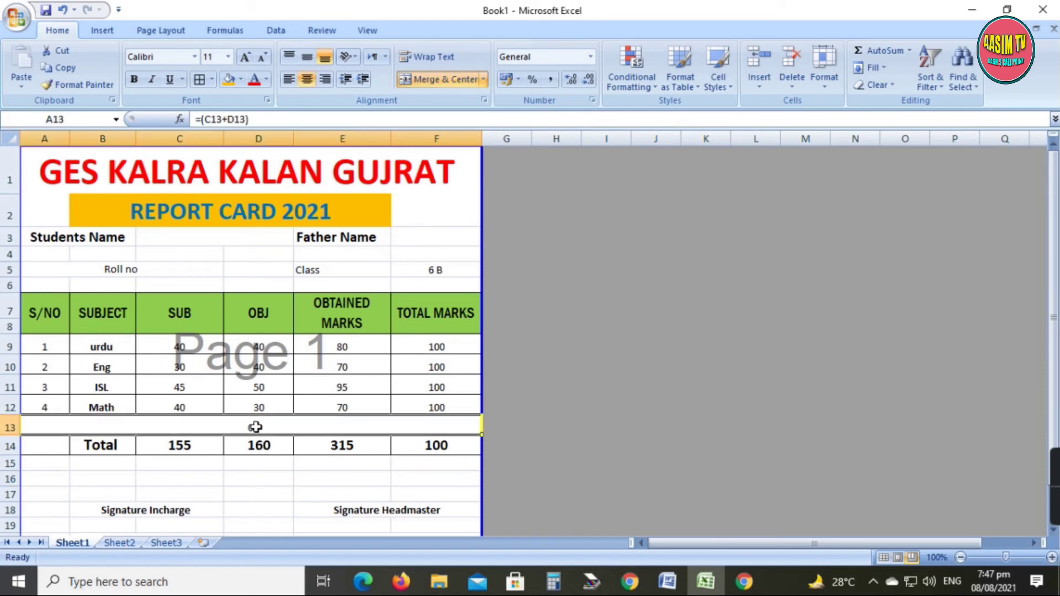
click(271, 472)
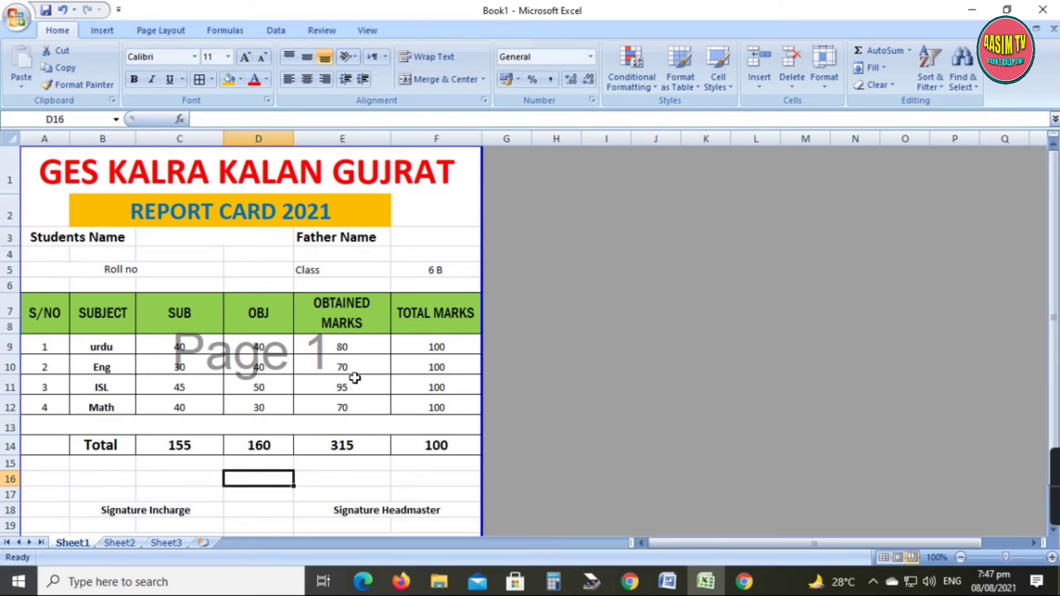
Step: Clear the obtained marks in E9:E12 and enter the formula =(C9+D9) in E9
drag(356, 347, 354, 406)
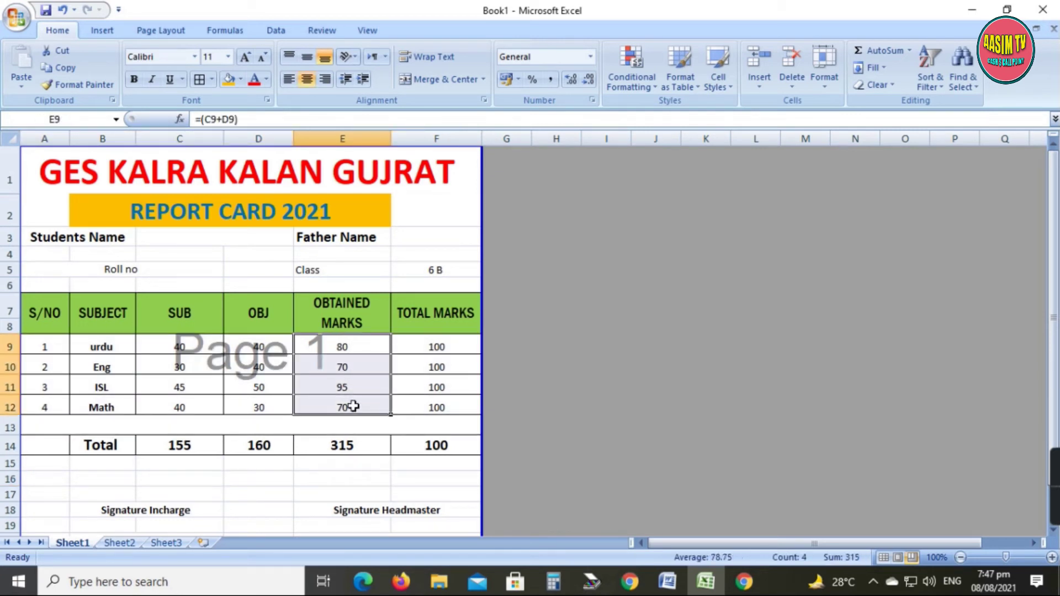
key(Delete)
click(351, 346)
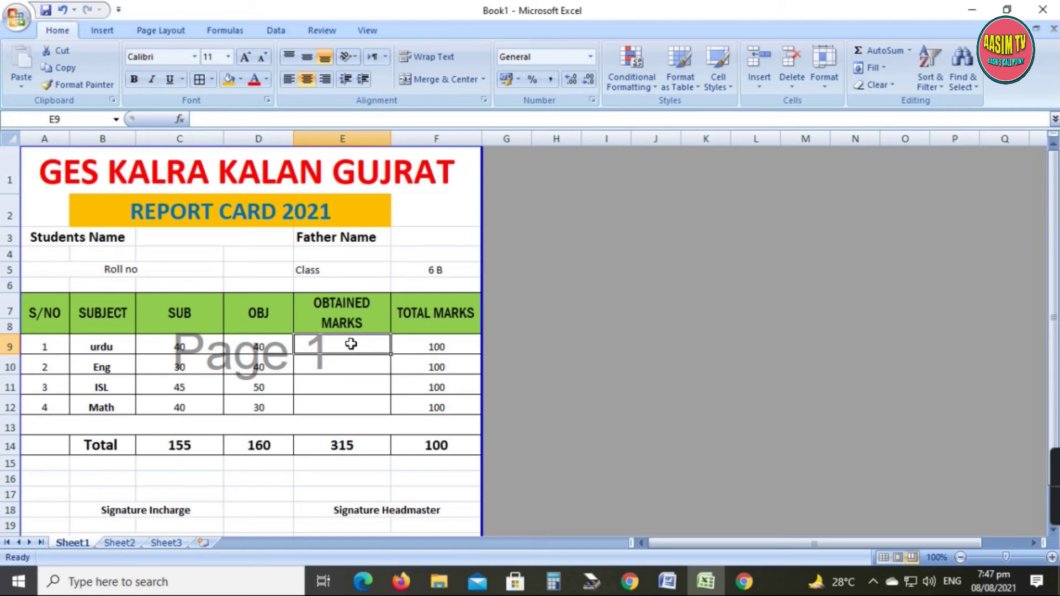
text(=)
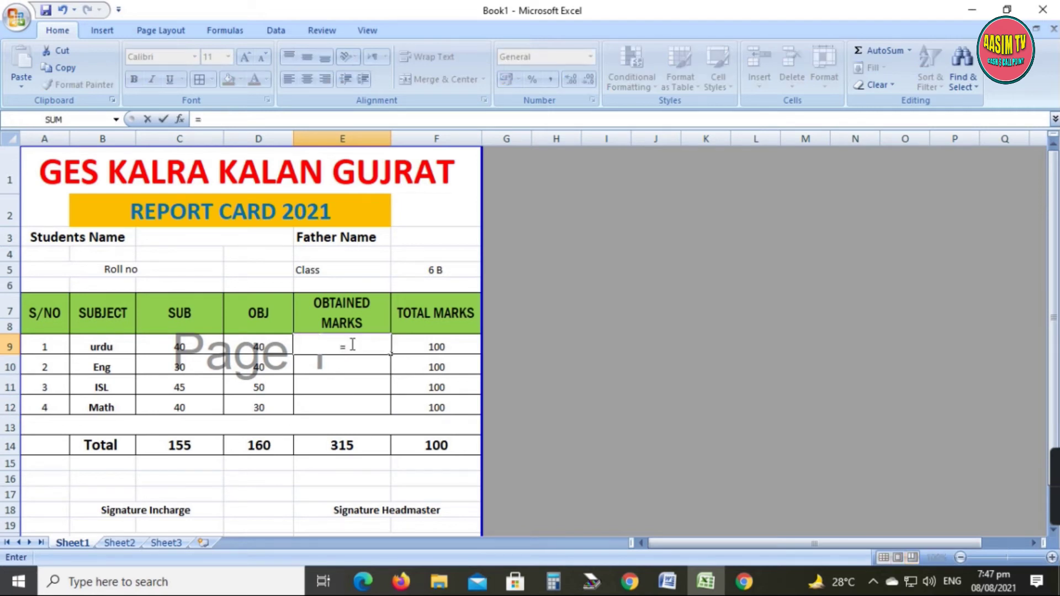
text(()
click(180, 351)
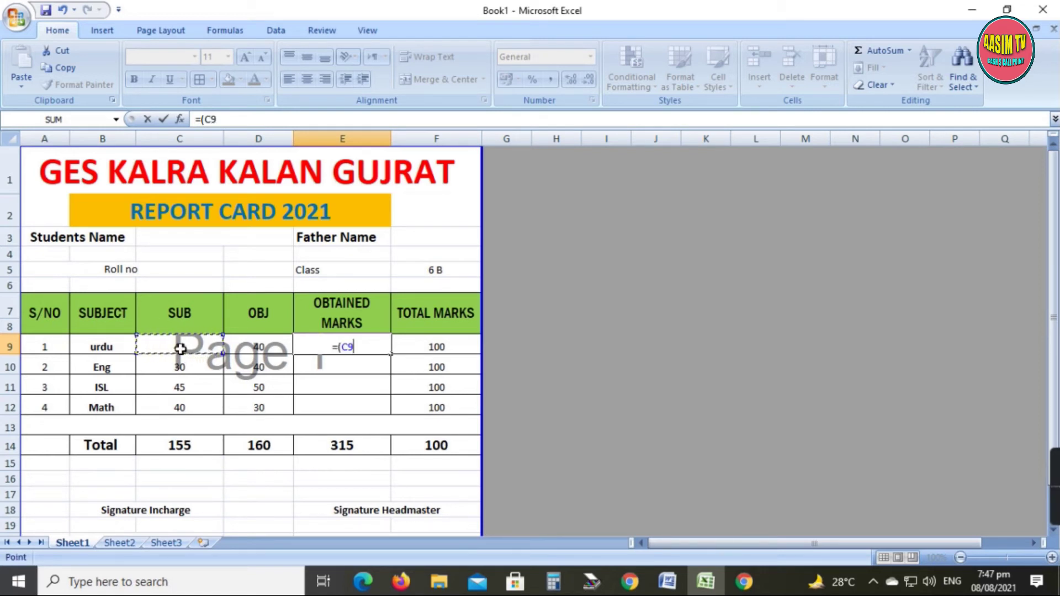
text(+)
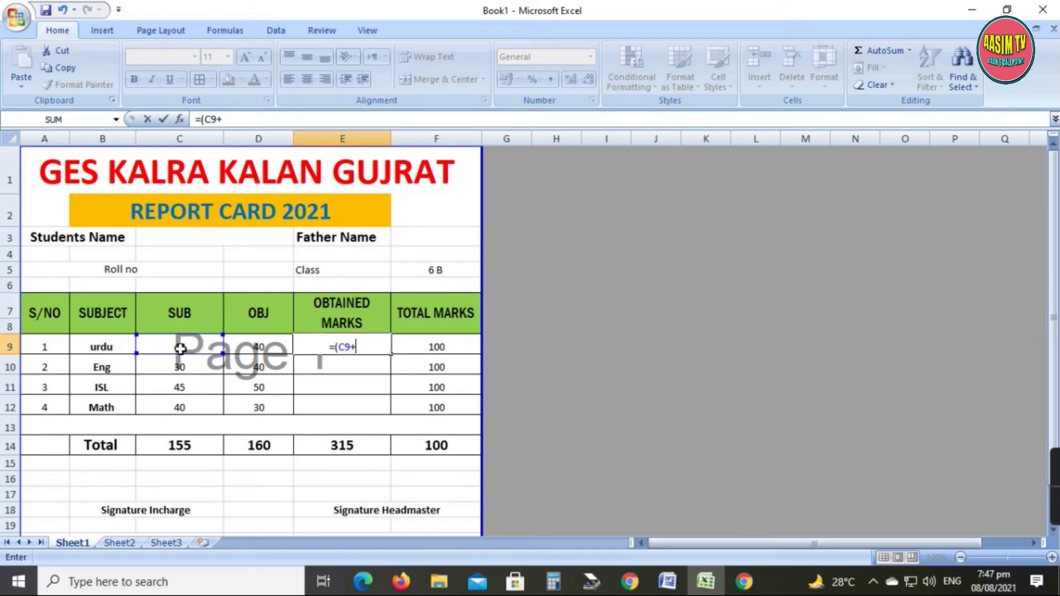
click(247, 344)
text())
key(Return)
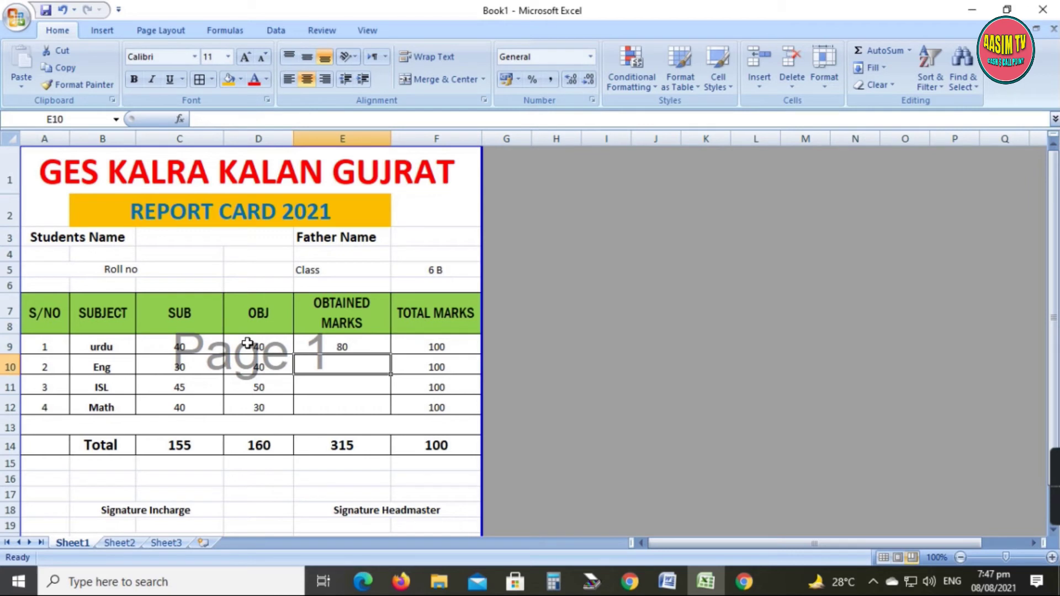
Step: Fill the obtained-marks formula from E9 down to E12 and check the formula in E9
click(375, 386)
click(382, 351)
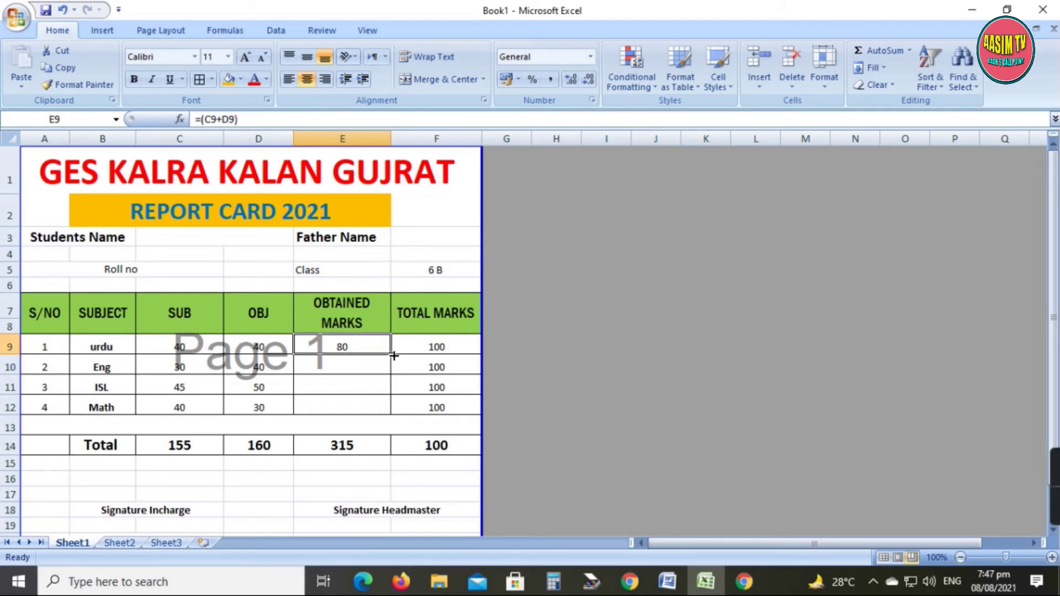
drag(390, 352, 393, 412)
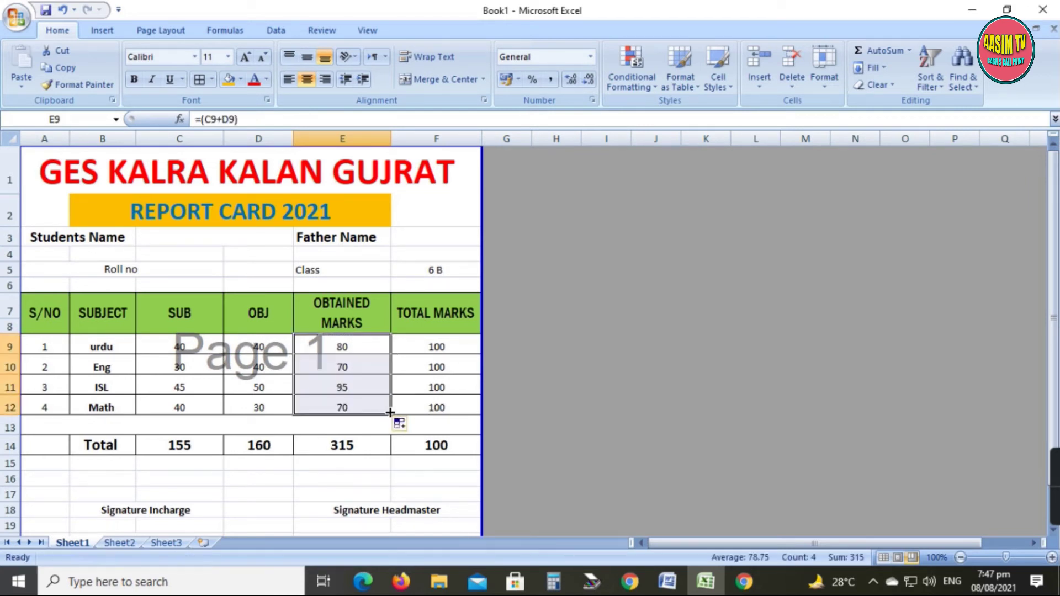
click(379, 493)
double_click(353, 347)
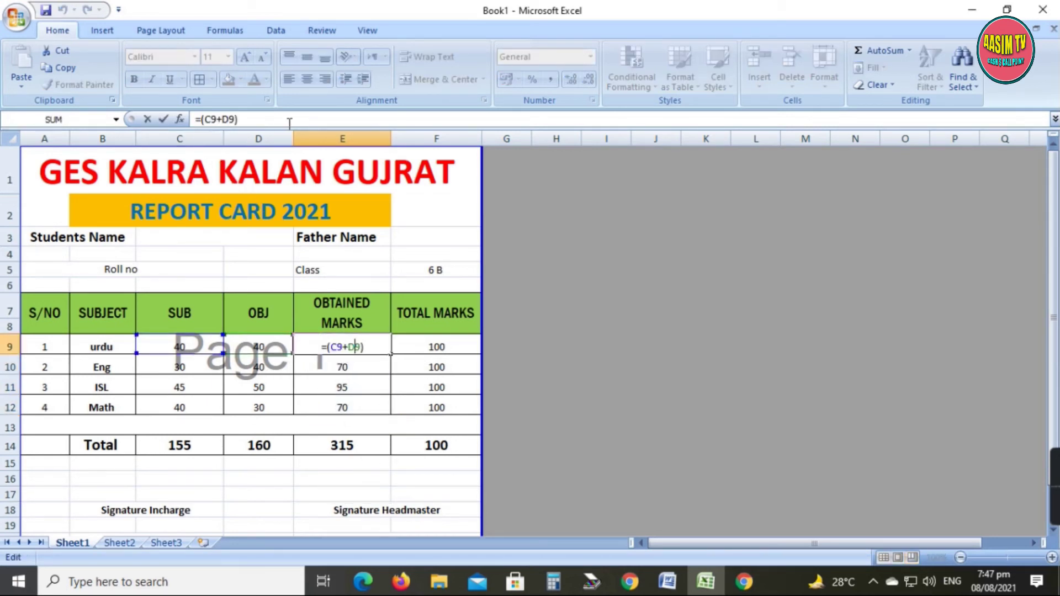
key(Escape)
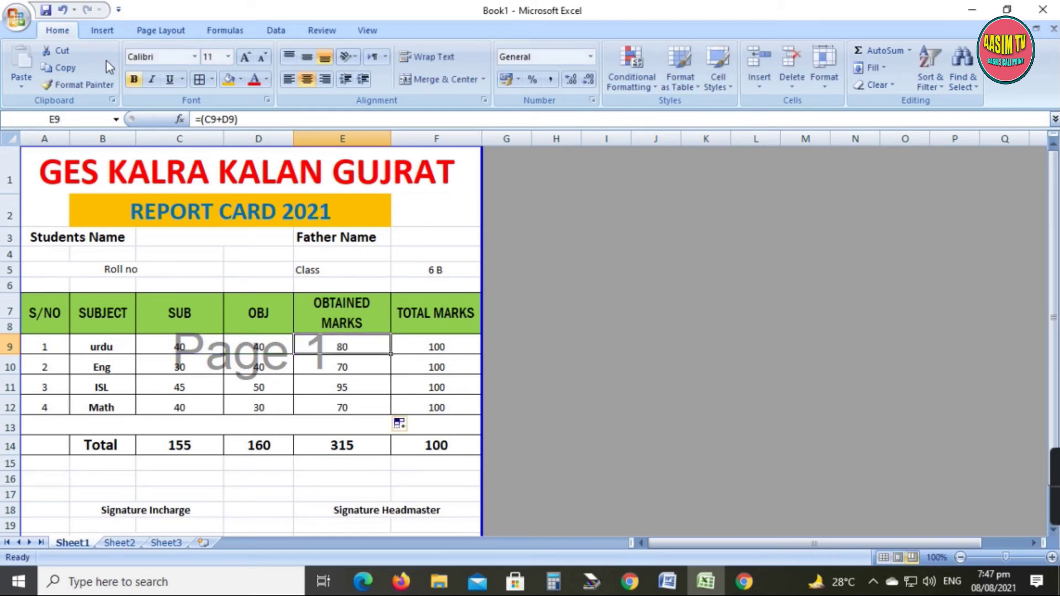
Step: Save the workbook to the Desktop as an Excel Workbook named Result Card 2021
click(17, 17)
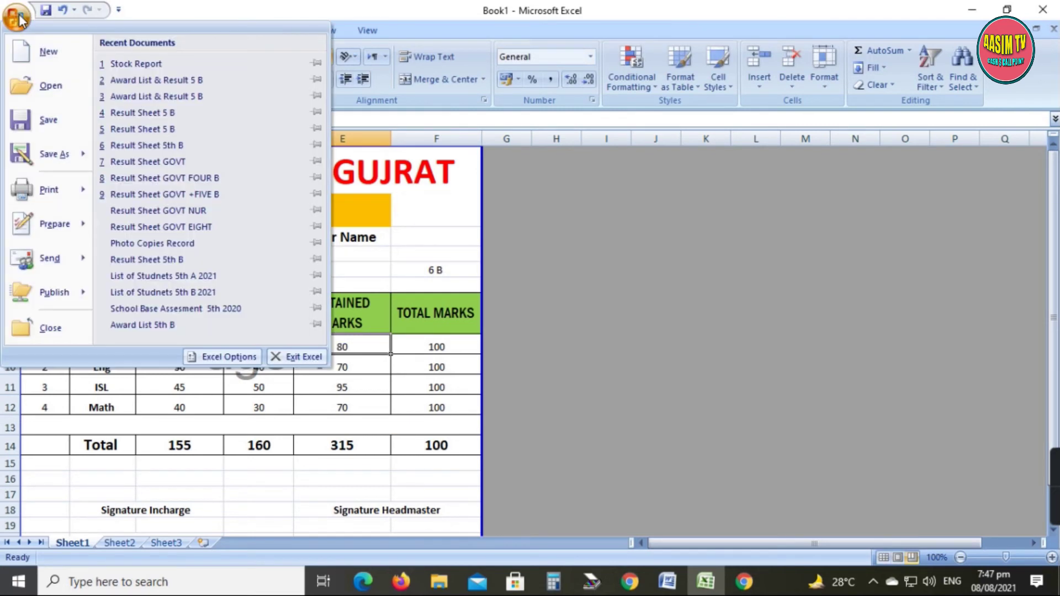
mouse_move(31, 158)
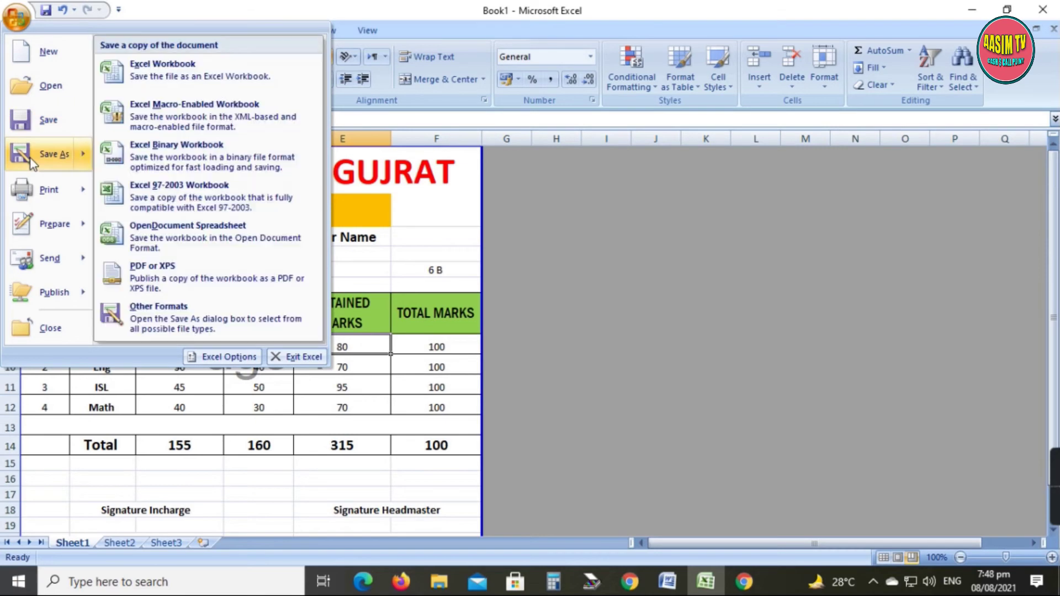
click(174, 77)
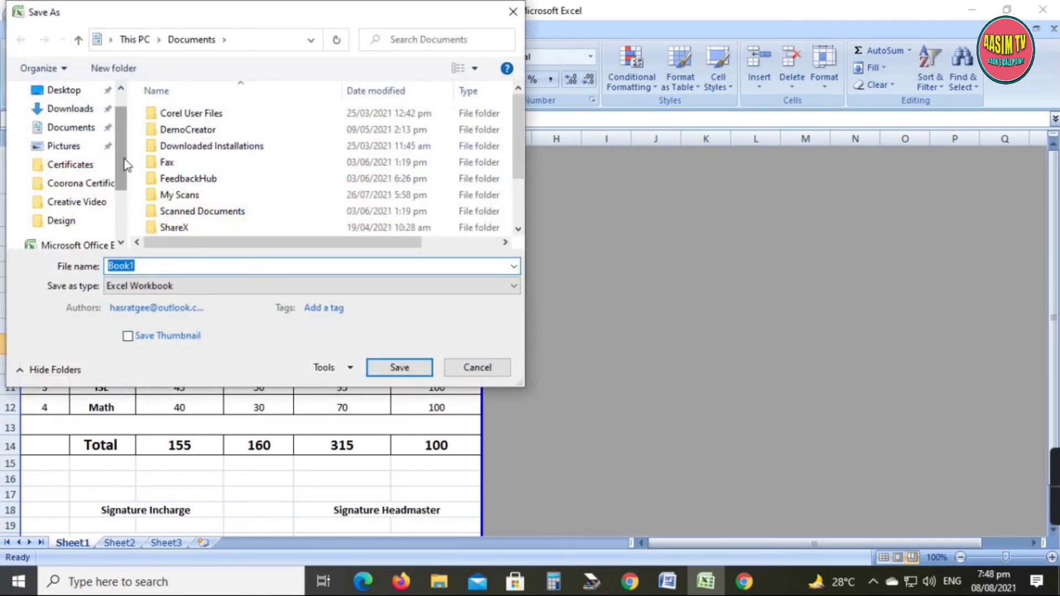
scroll(117, 138, up, 1)
click(79, 122)
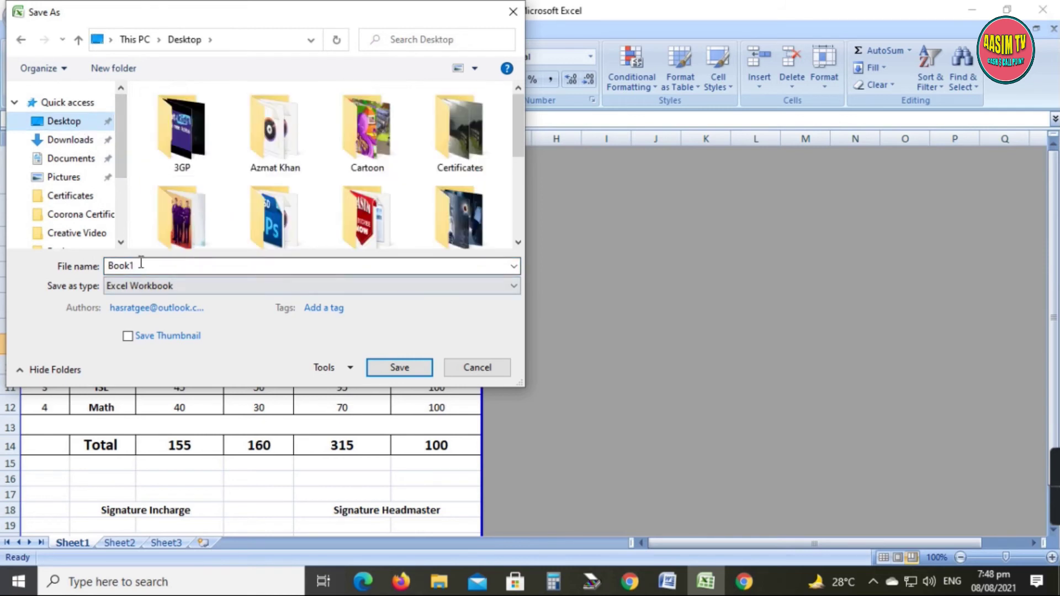
text(Result Card 20)
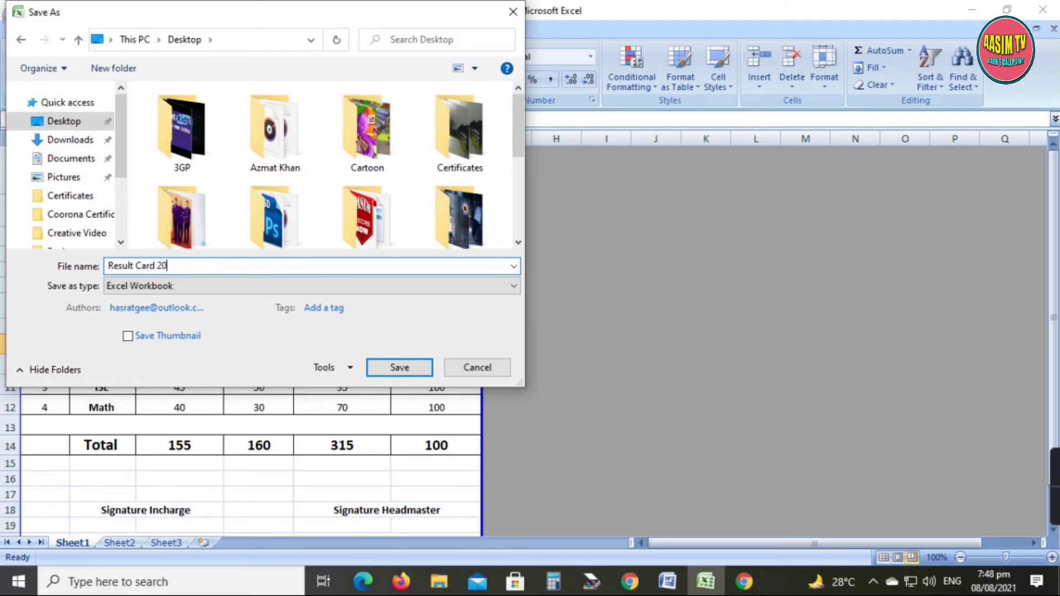
click(390, 366)
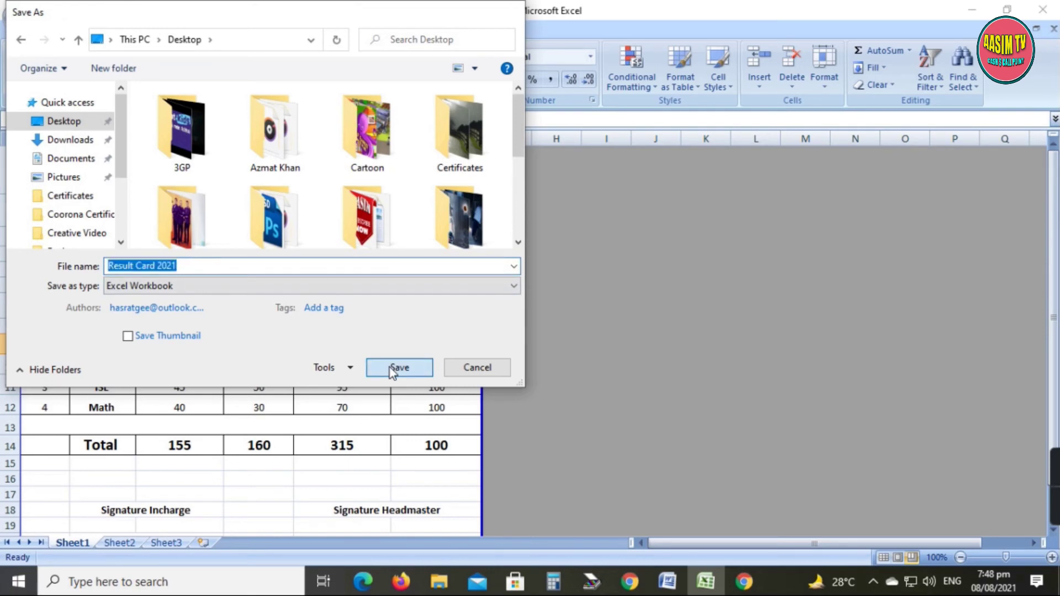
Step: Refresh the desktop, open the saved Result Card 2021 file from there to check it, and close it
click(972, 10)
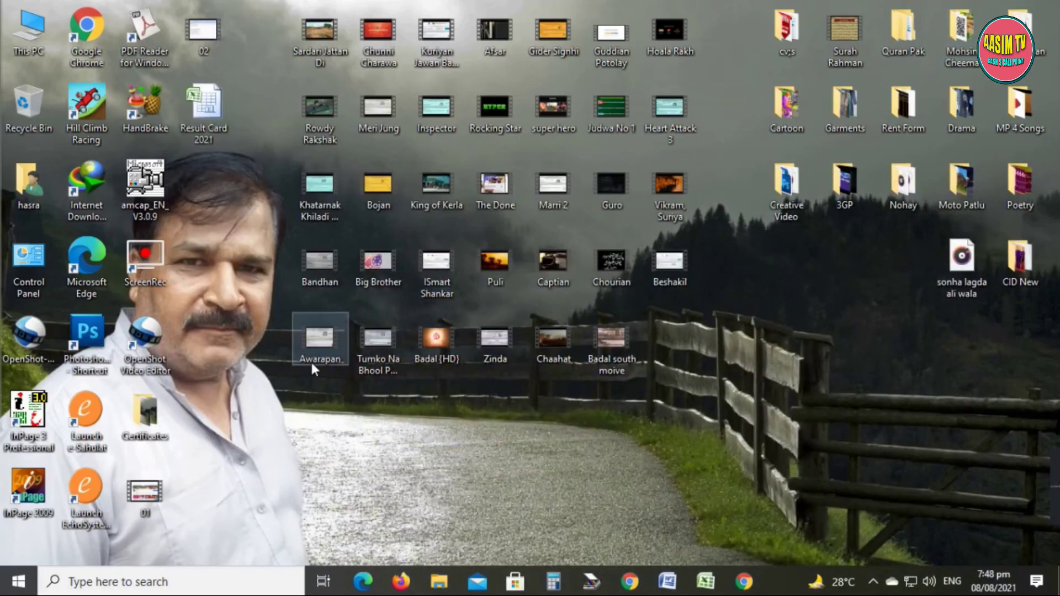
right_click(219, 238)
click(260, 285)
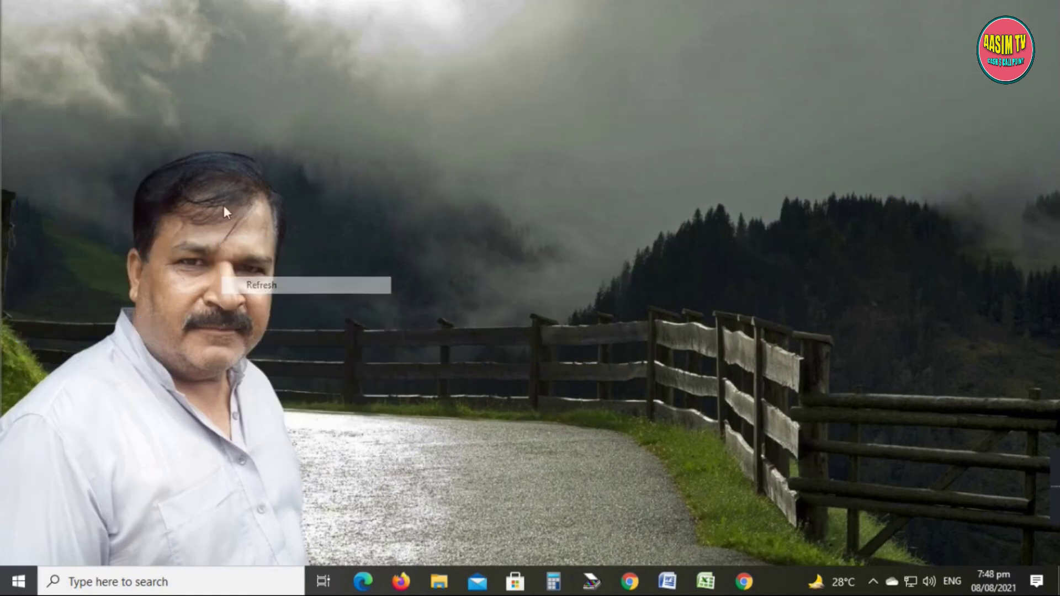
double_click(209, 114)
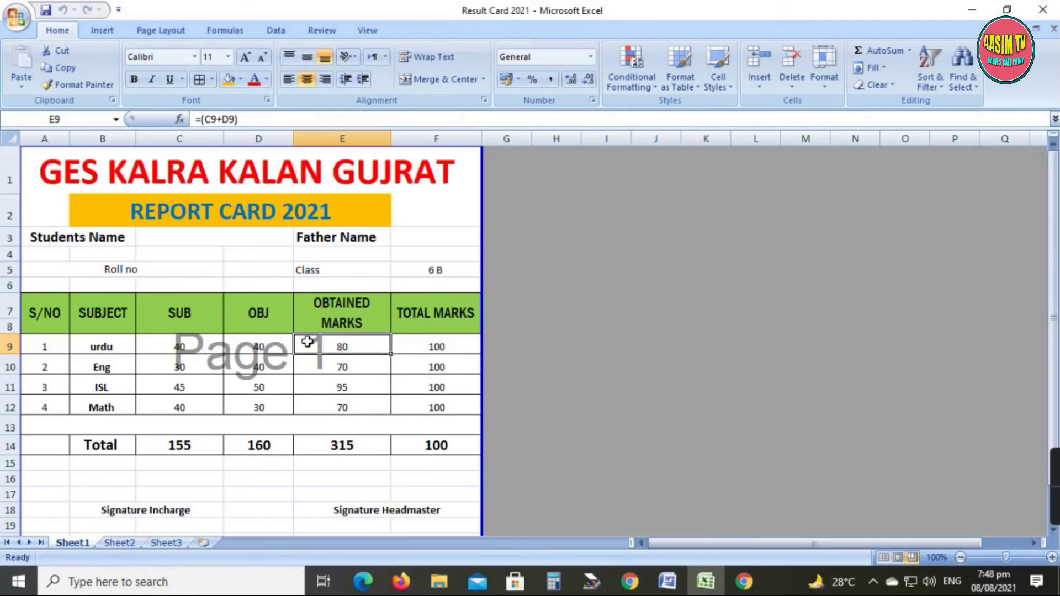
click(1043, 9)
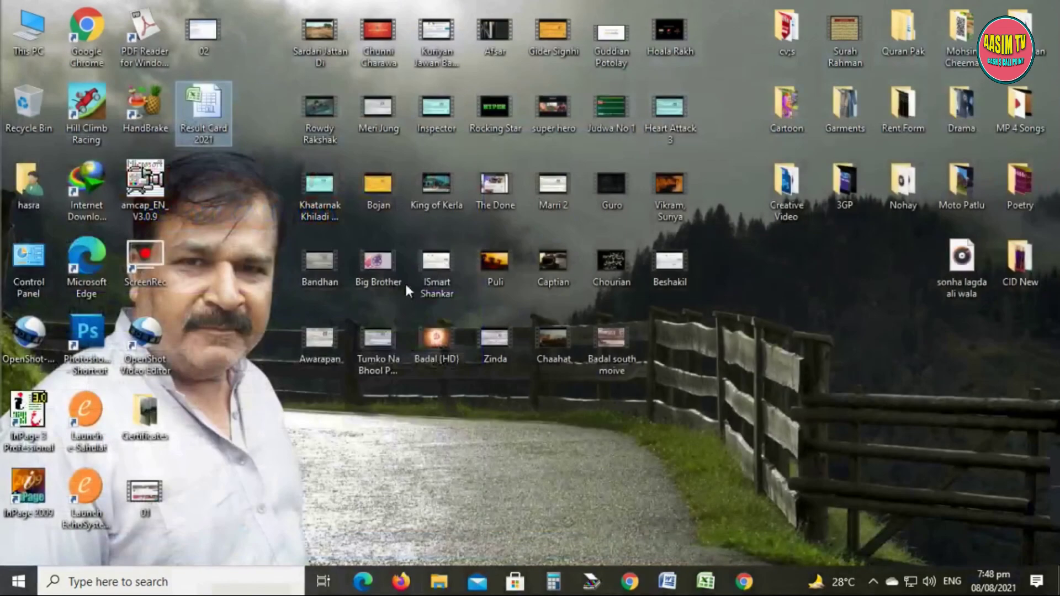
Step: Start Excel again, reopen Result Card 2021 from the recent documents, and maximize the window
click(706, 581)
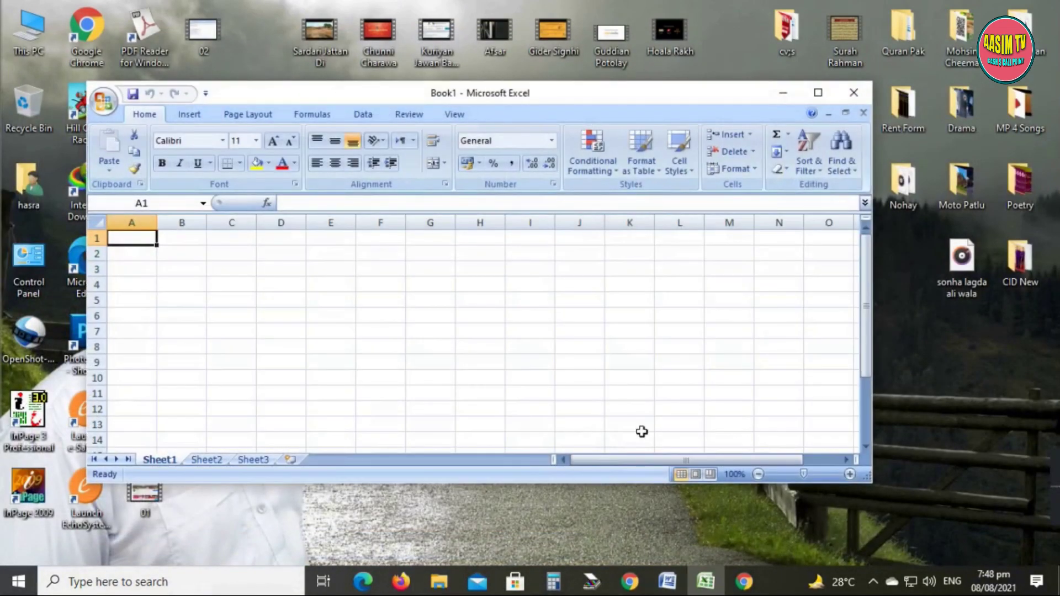
click(855, 91)
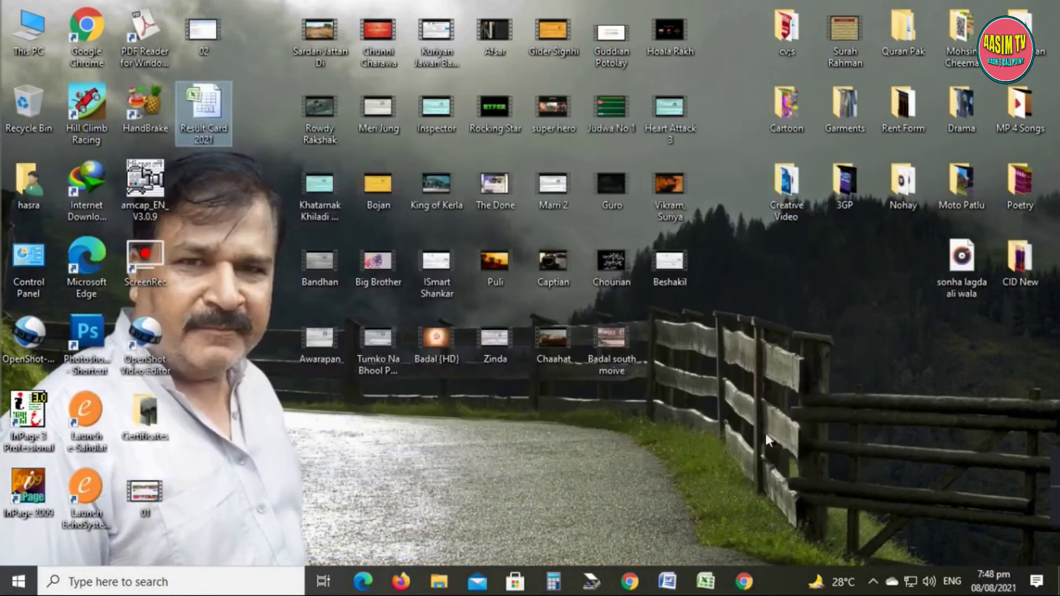
click(707, 582)
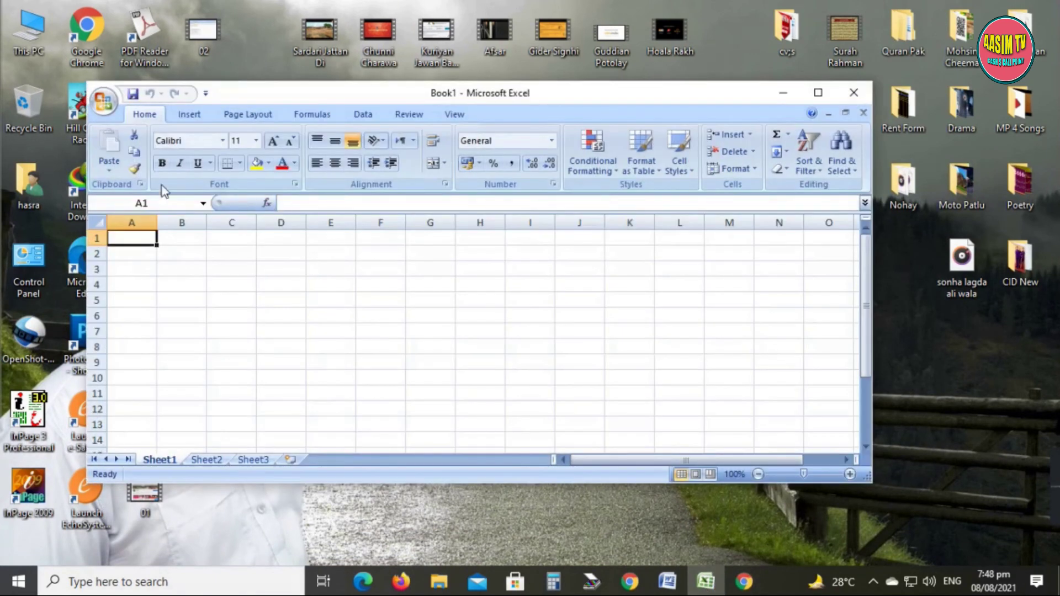
click(105, 101)
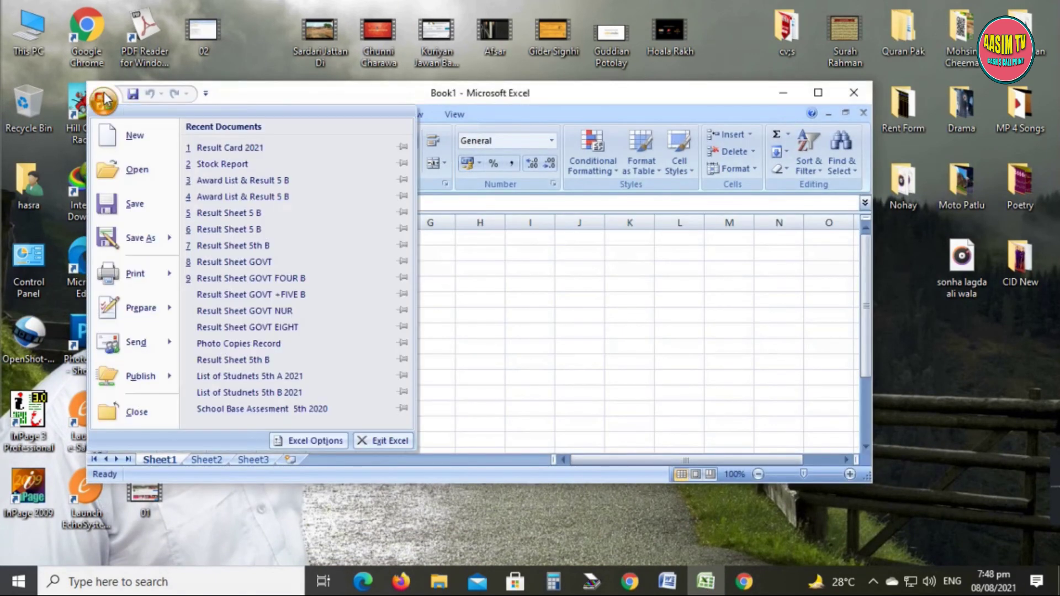
click(224, 150)
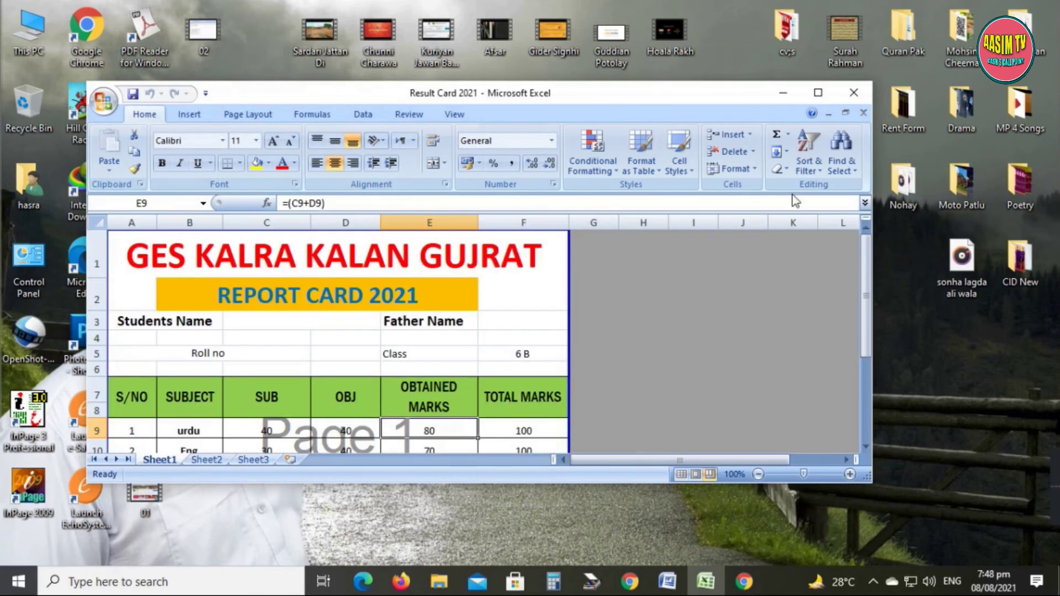
click(818, 95)
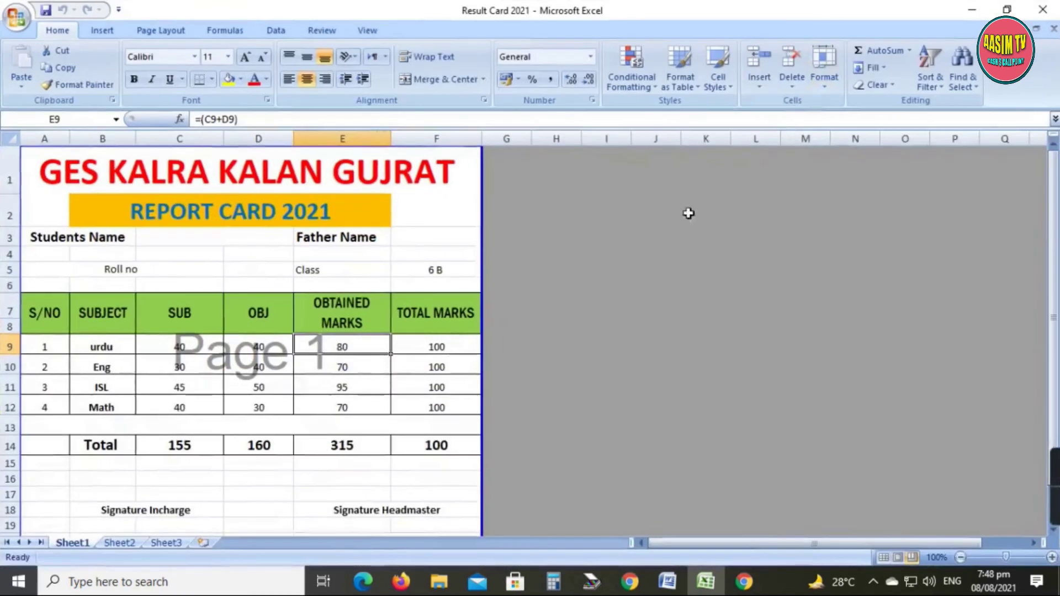
Step: Increase the font size of Signature Incharge in B18 to 14 and of Signature Headmaster in E18 to 12
click(343, 309)
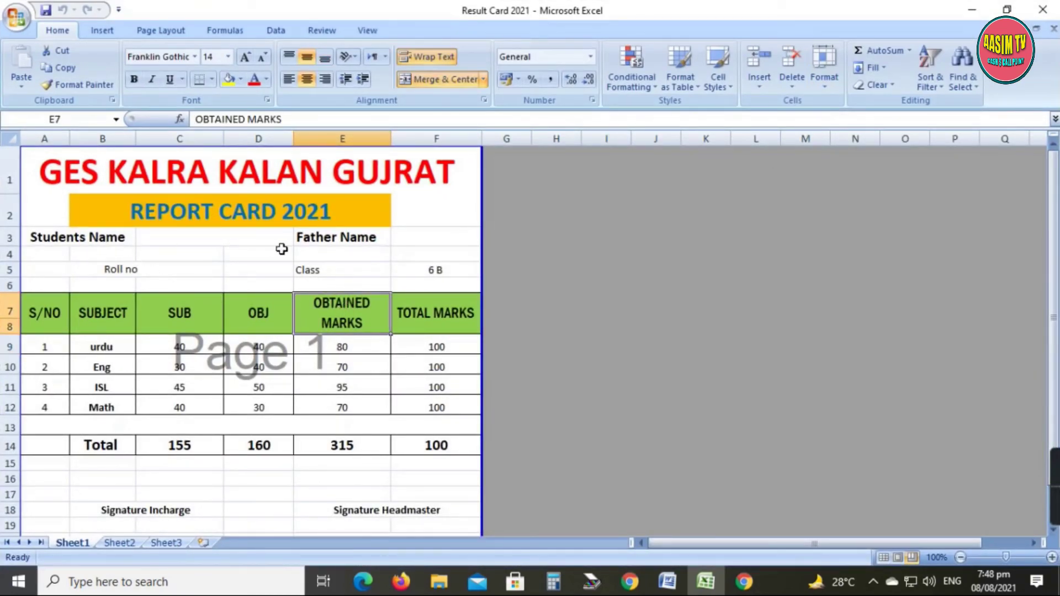
click(308, 238)
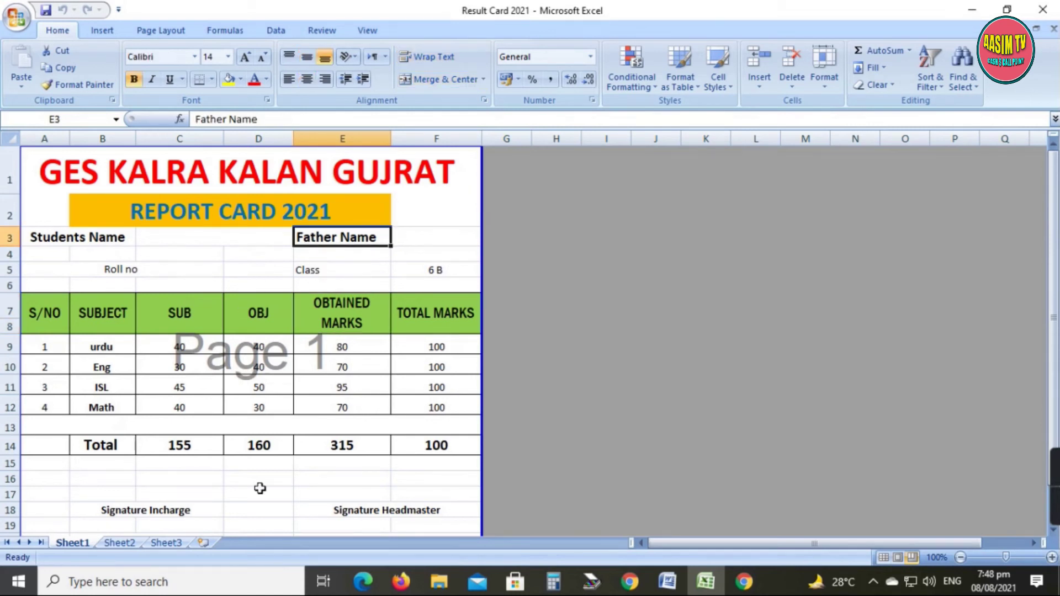
click(259, 509)
click(134, 517)
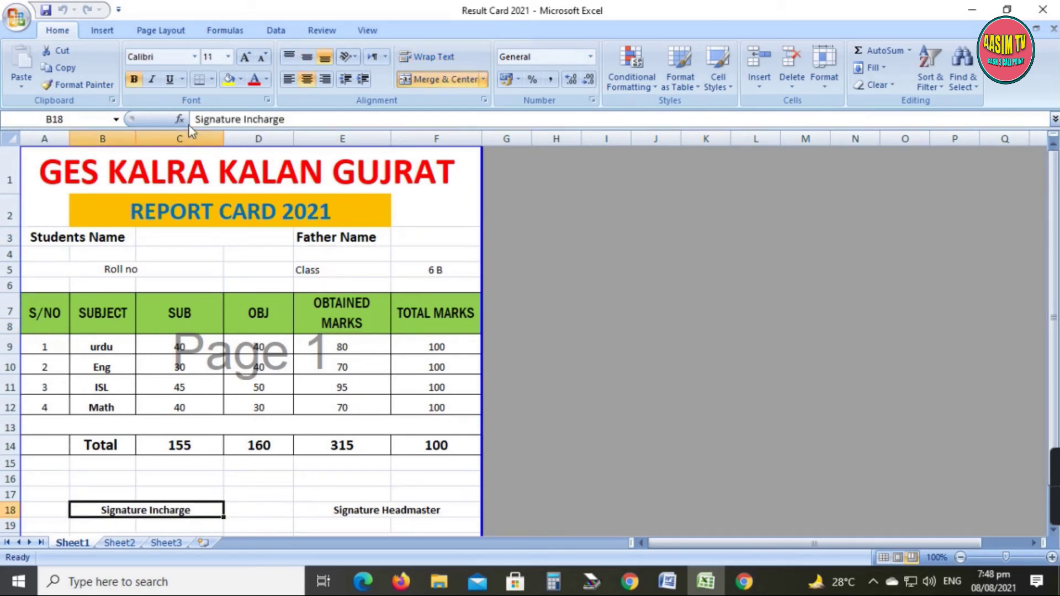
click(245, 56)
click(245, 57)
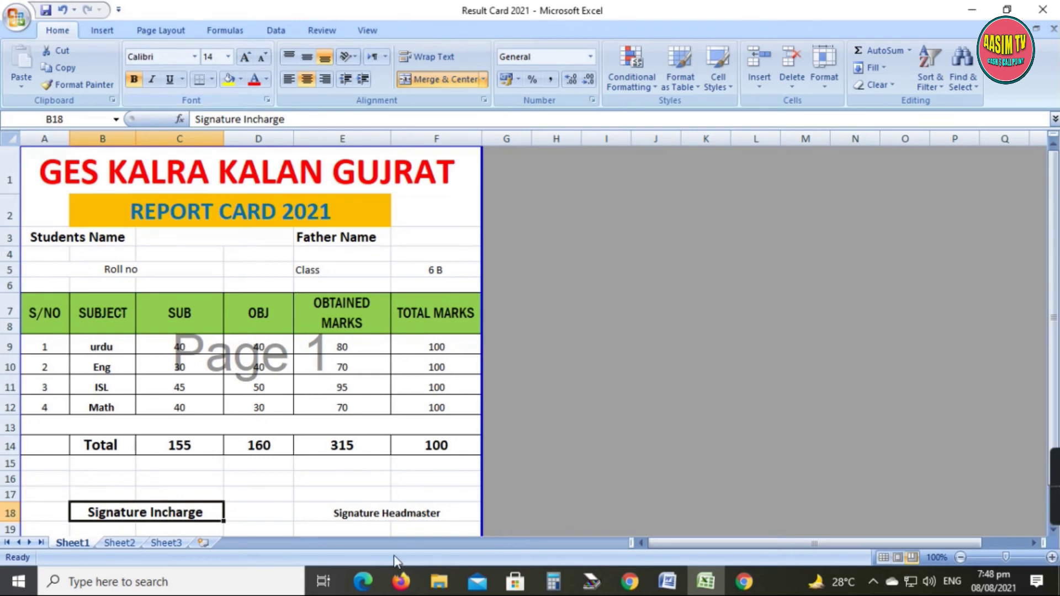
click(386, 515)
click(245, 56)
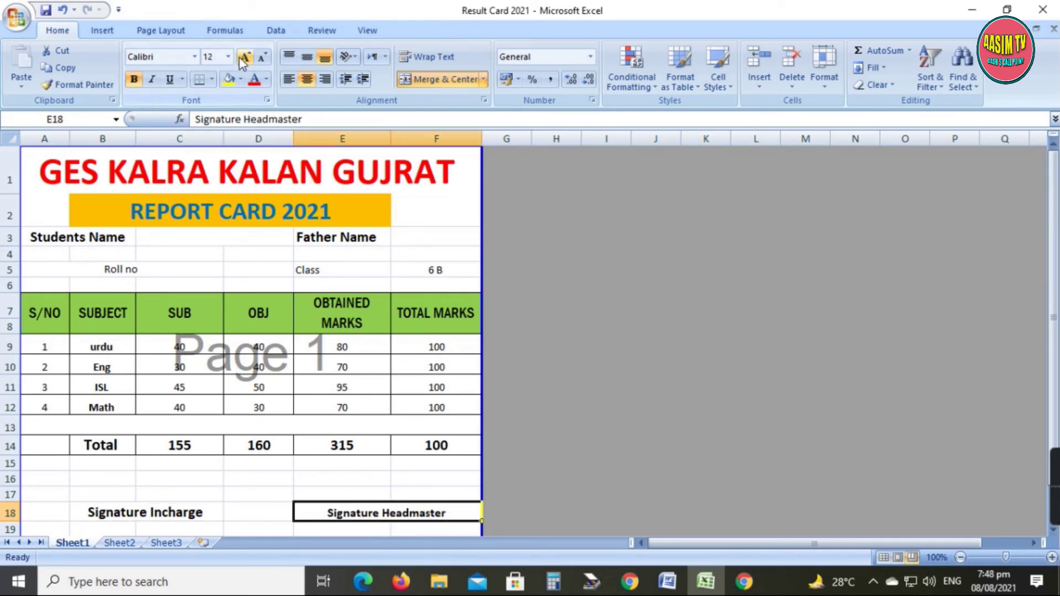
Step: Unmerge the Roll no cell A5:C5 and select A5 alone
click(320, 403)
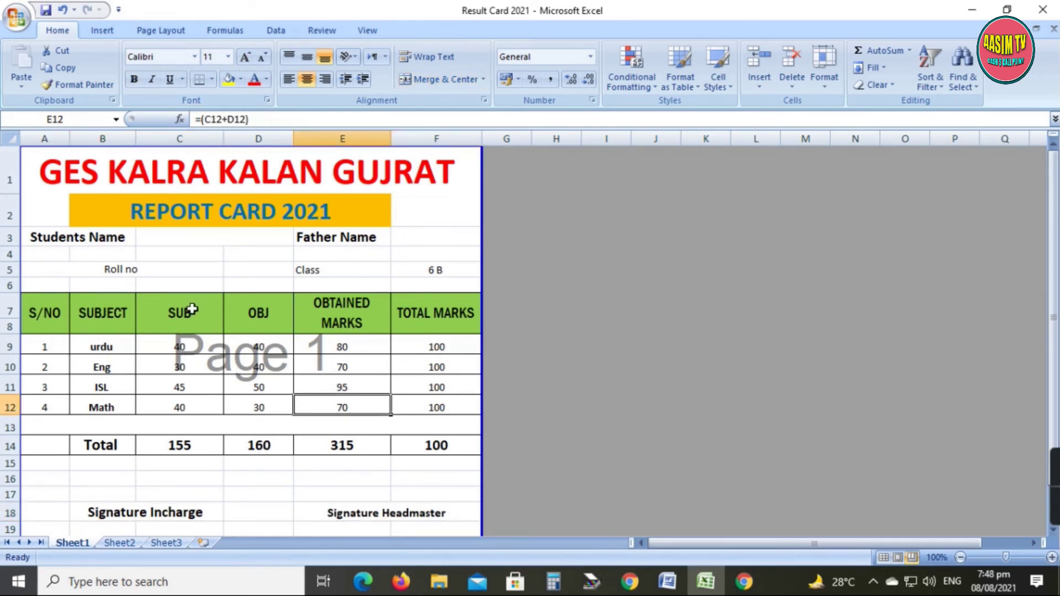
click(119, 274)
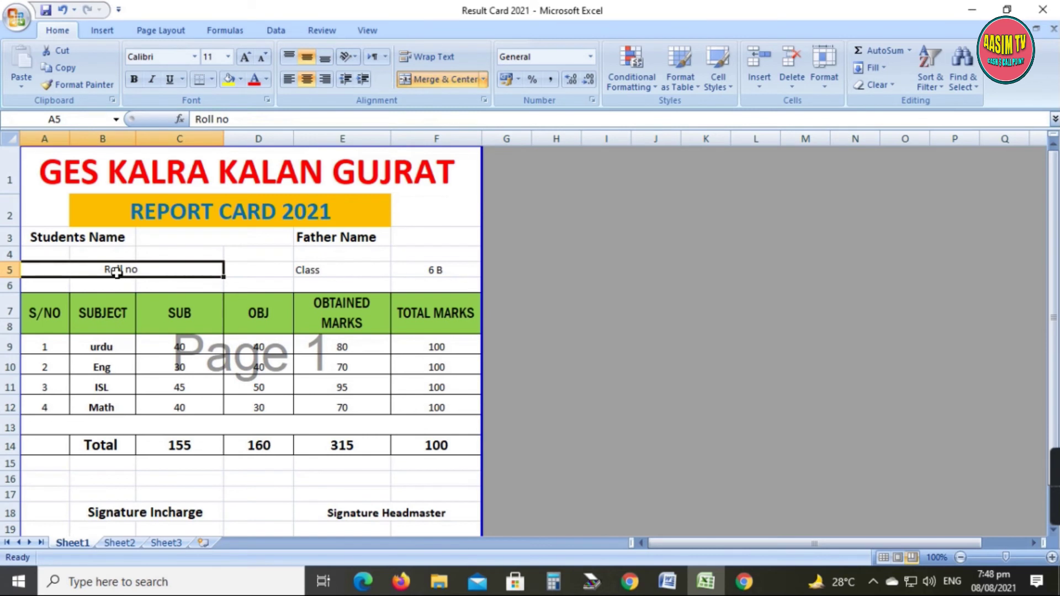
click(439, 79)
click(175, 381)
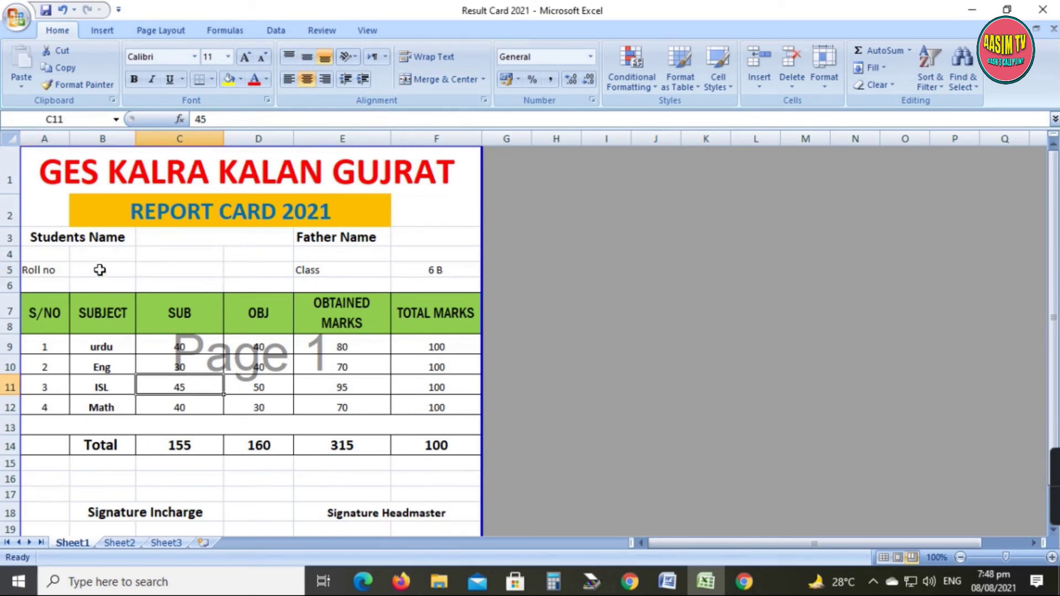
click(50, 274)
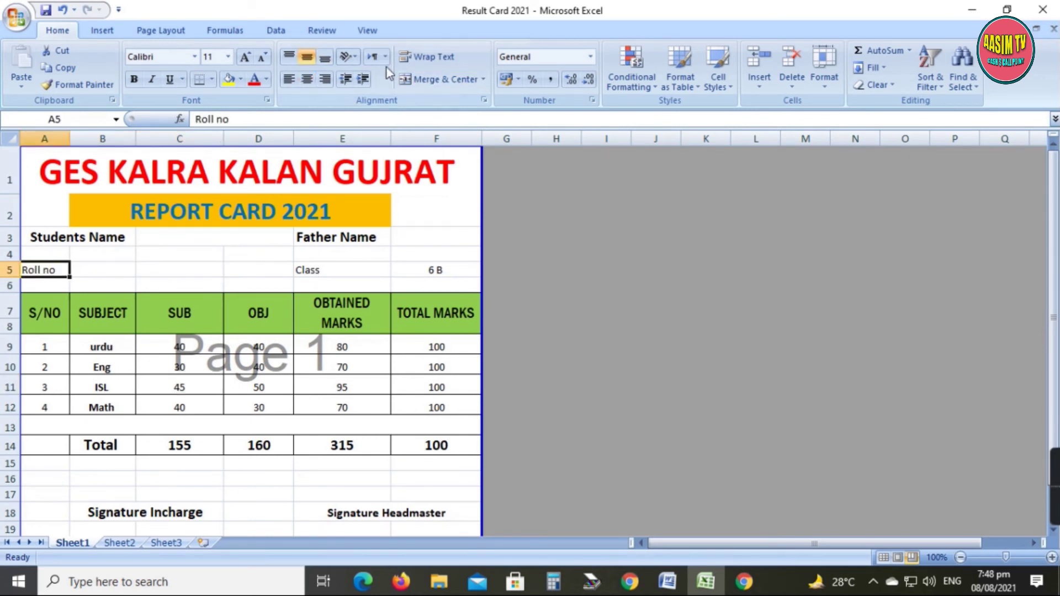
Step: Center the Roll no label in A5 and the Class label in E5 horizontally
click(309, 81)
click(179, 347)
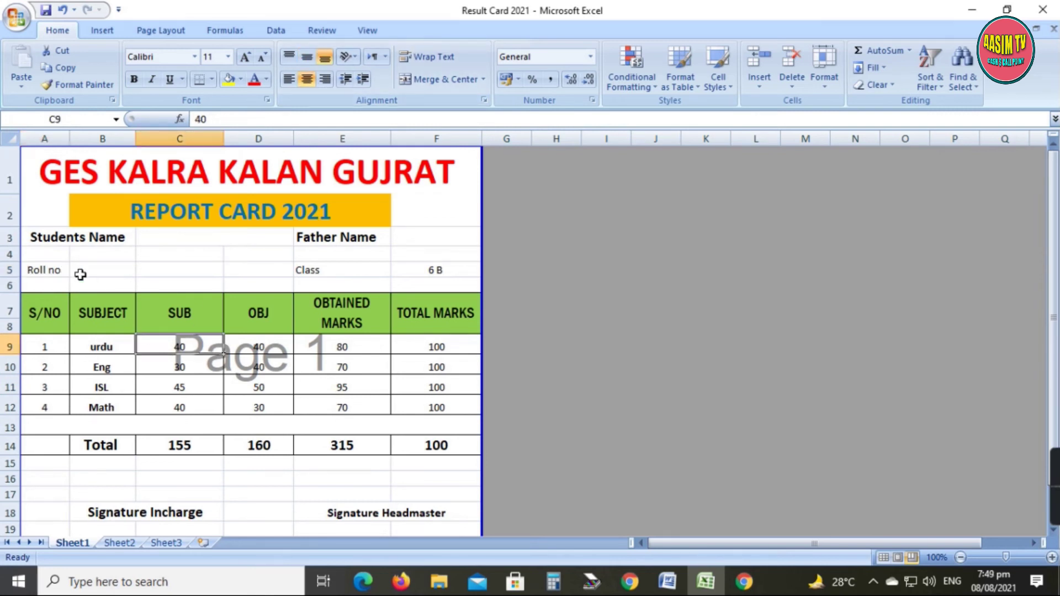
click(113, 271)
click(309, 270)
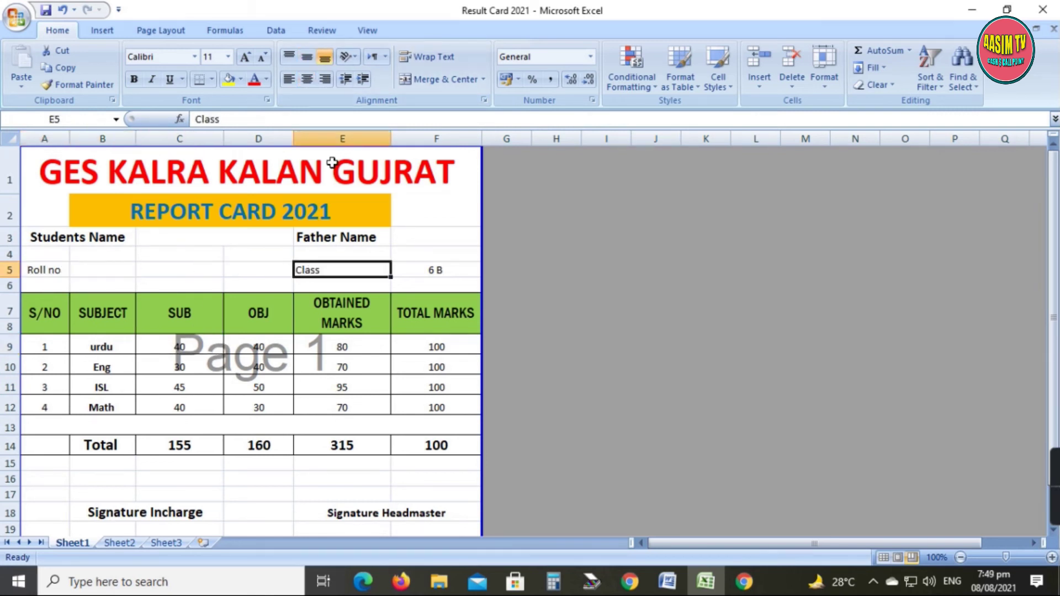
click(307, 80)
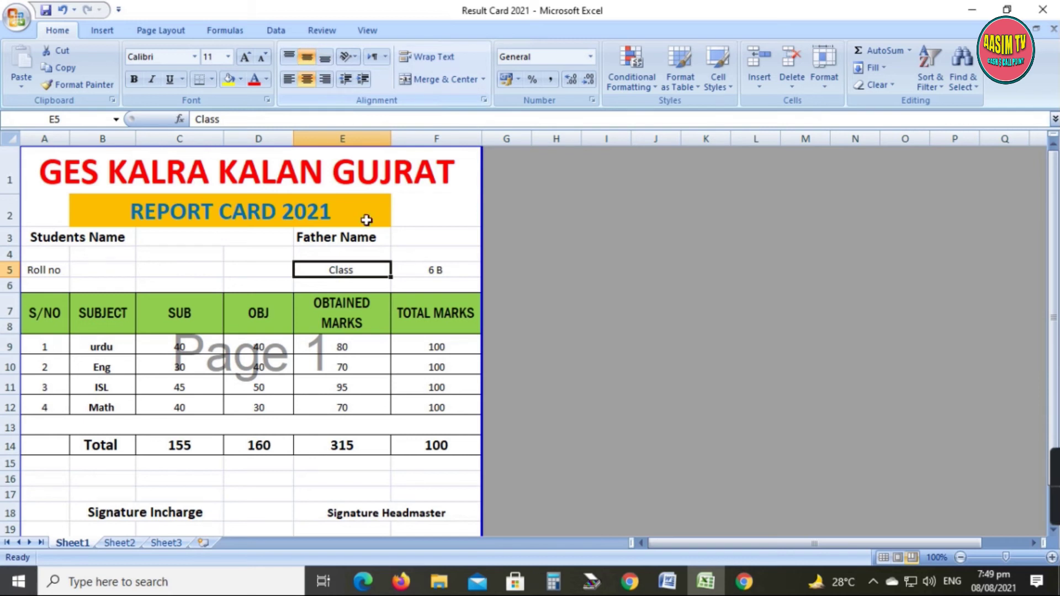
click(374, 360)
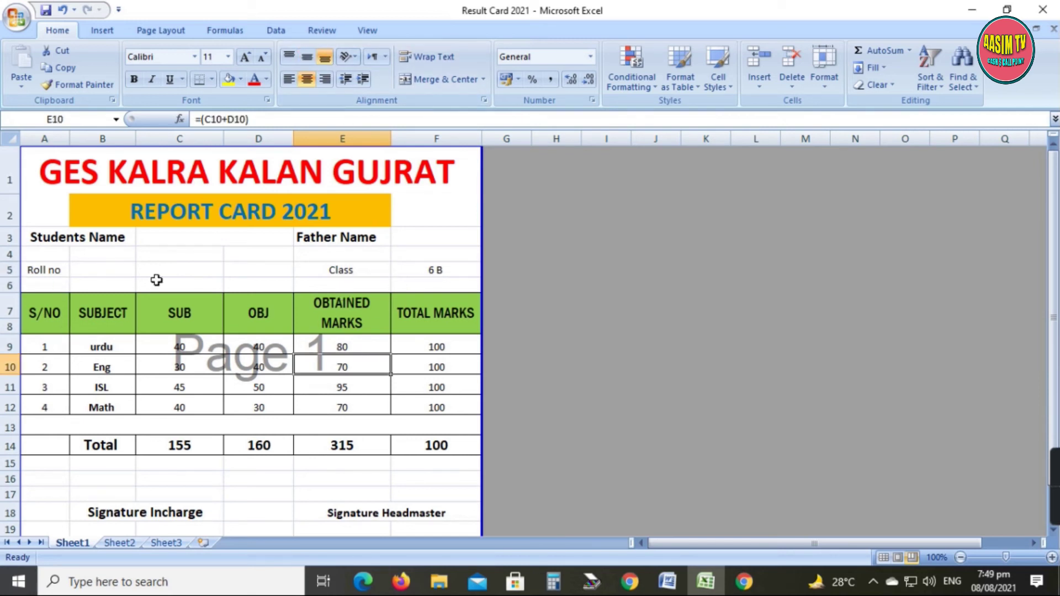
Step: Enter the roll number 20 in B5 and center it in the cell
click(111, 268)
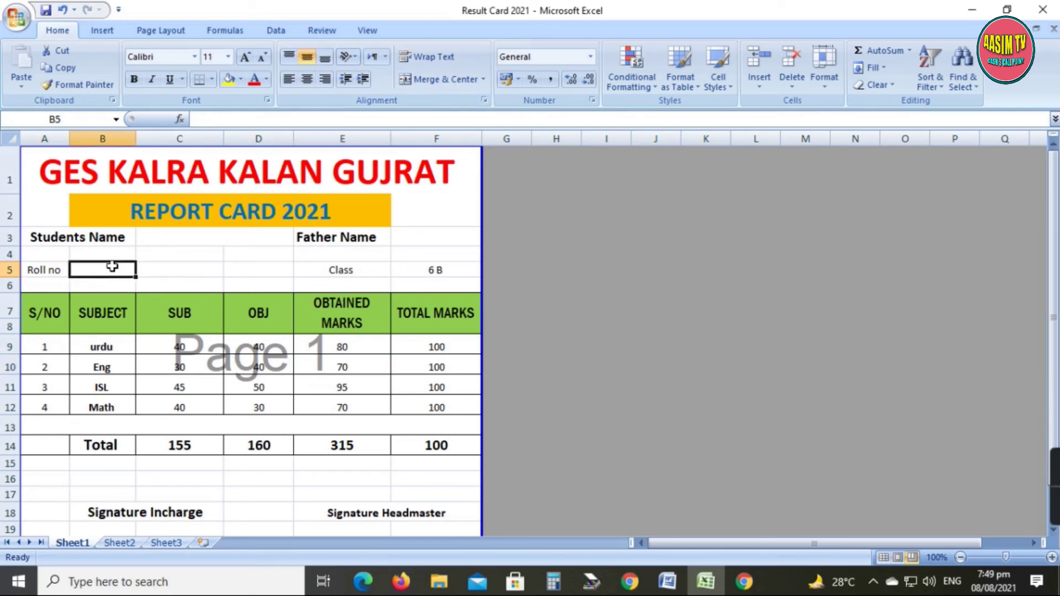
text(20)
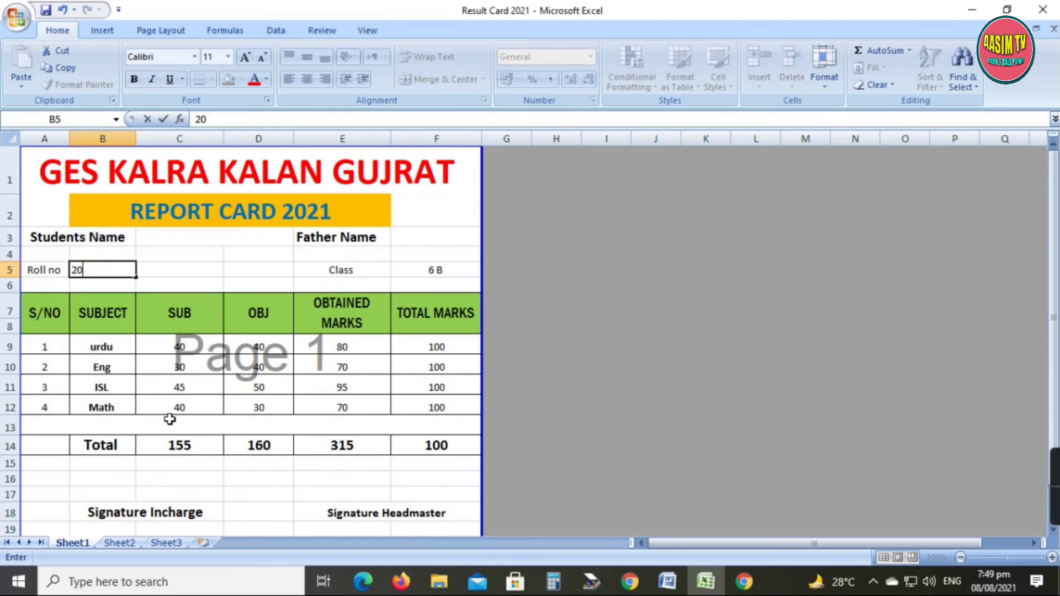
click(170, 420)
click(118, 275)
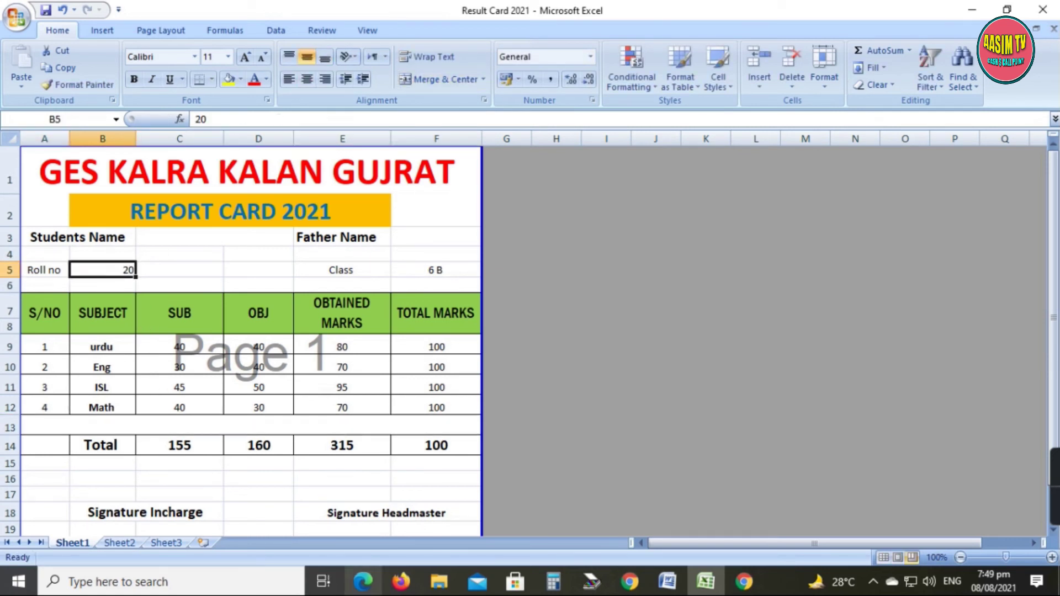
click(307, 78)
click(301, 299)
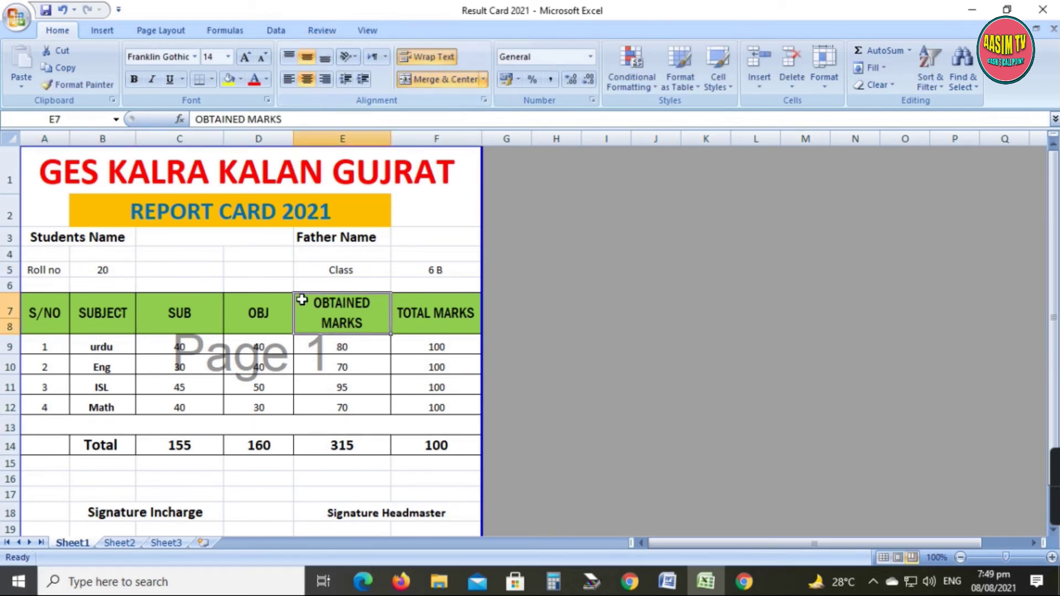
Step: Color the GES KALRA KALAN GUJRAT title text blue and fill its merged cell with yellow
click(213, 173)
click(266, 79)
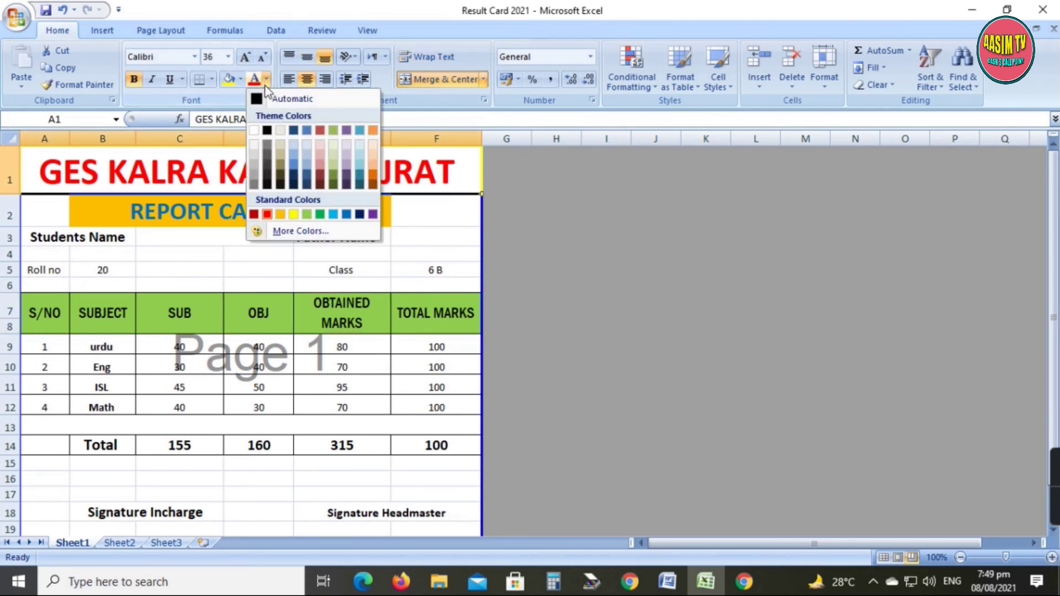
click(346, 214)
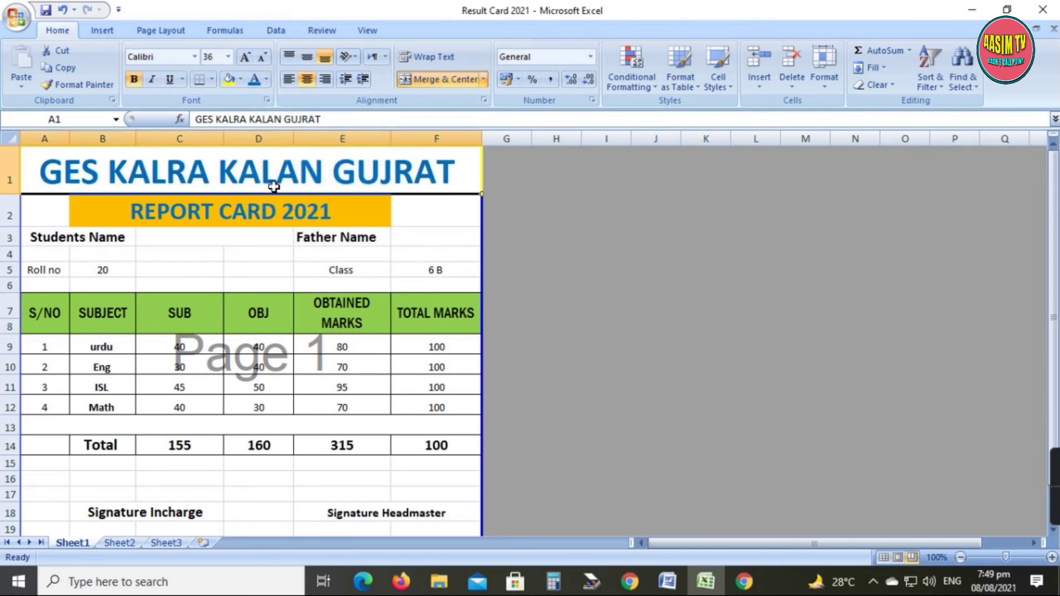
click(227, 81)
click(309, 327)
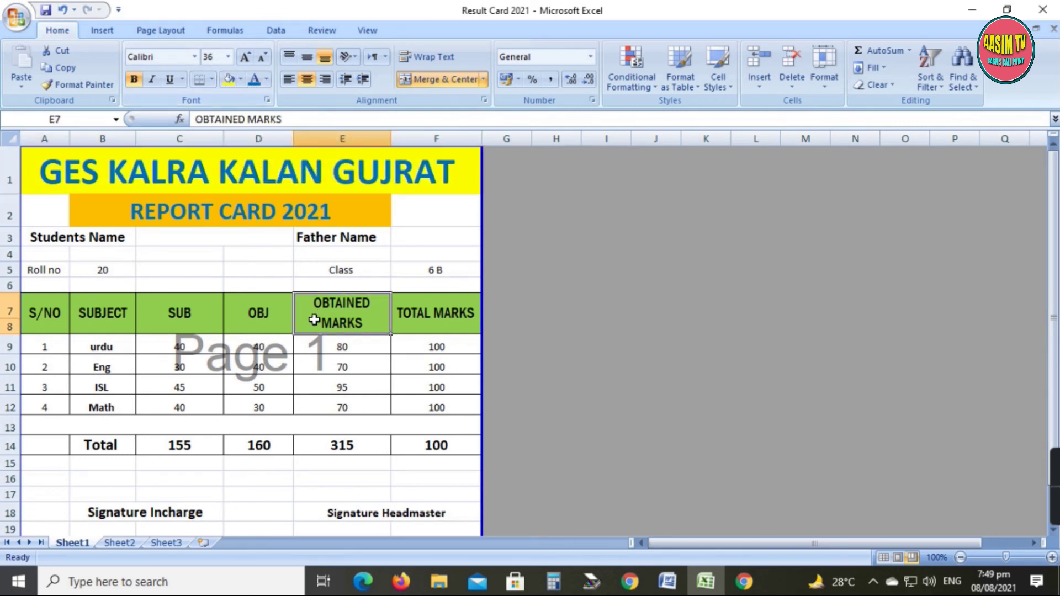
Step: Remove the orange fill from the REPORT CARD 2021 heading in B2 and color its text red
click(248, 211)
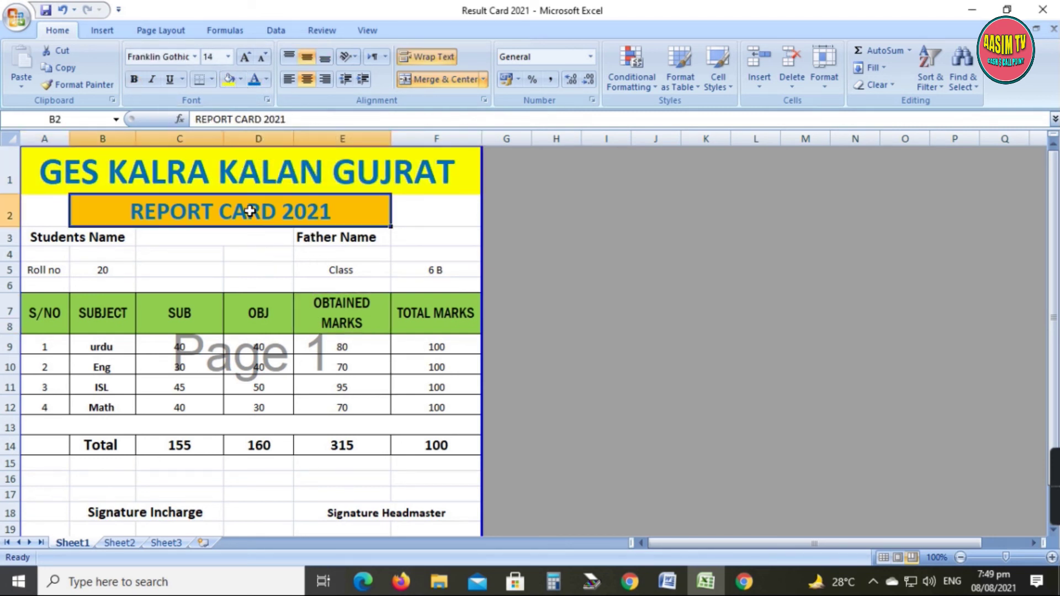
click(242, 80)
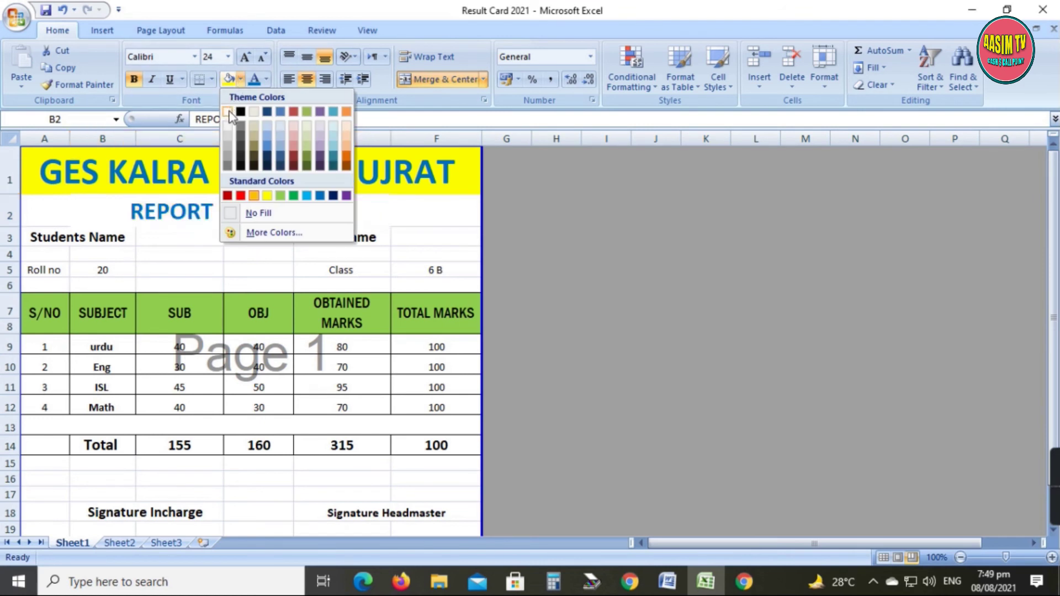
click(254, 210)
click(241, 360)
click(239, 205)
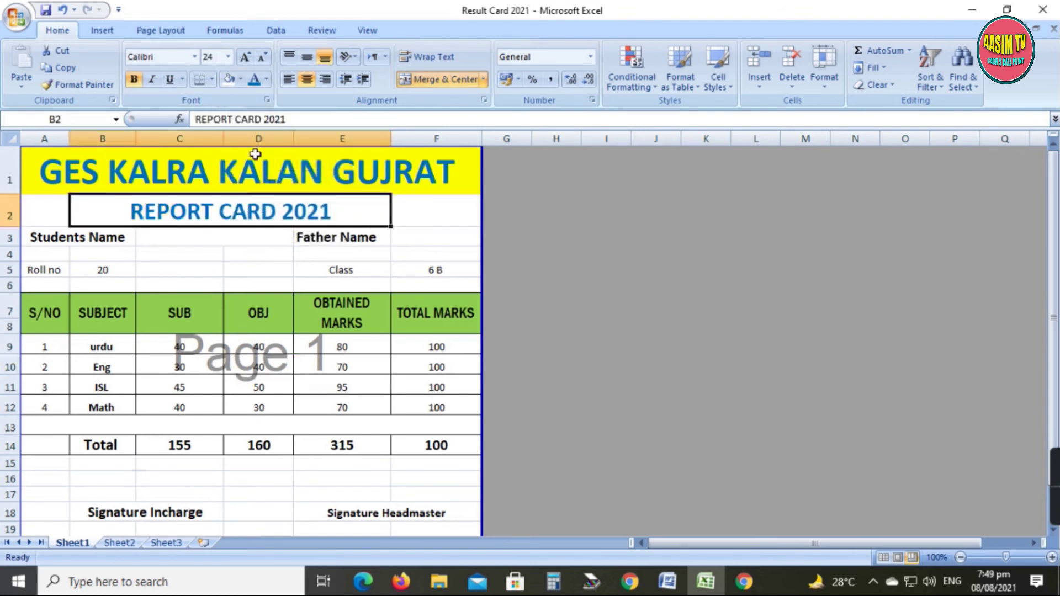
click(267, 79)
click(266, 214)
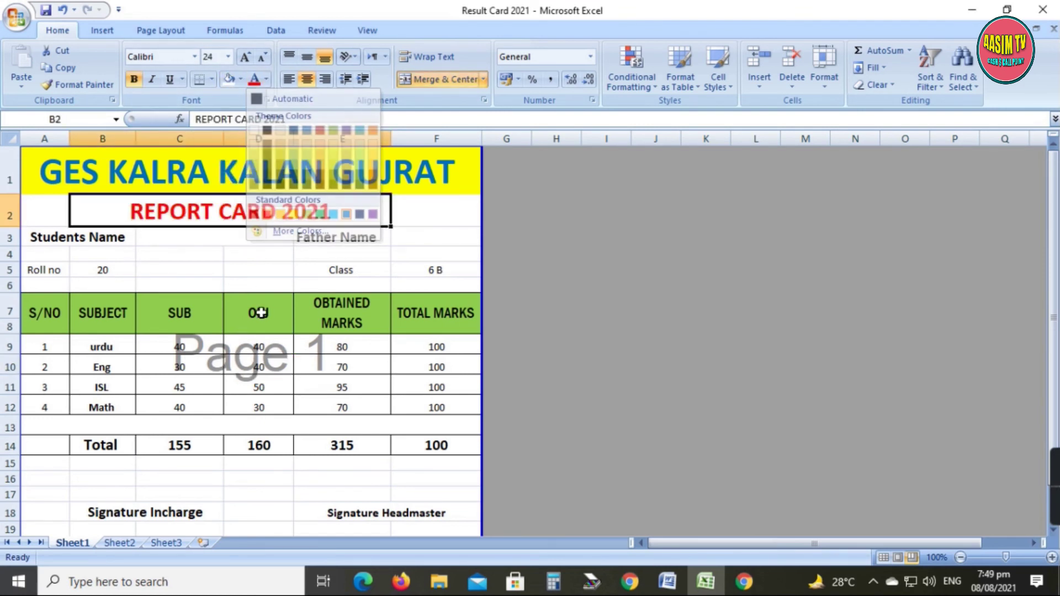
click(259, 347)
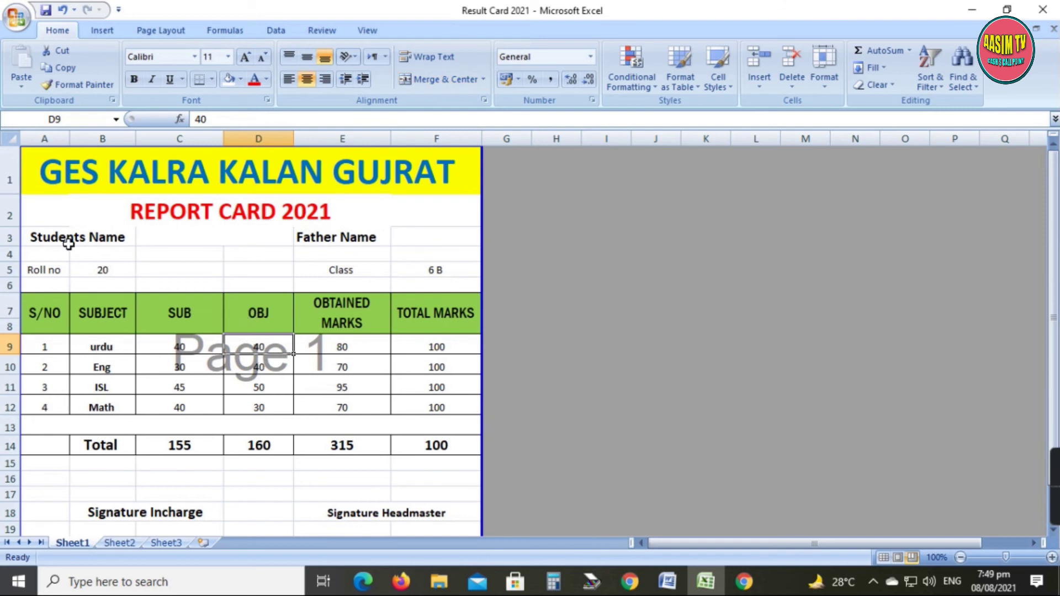
Step: Apply all borders to the student details rows A3:F3 and A5:F5
drag(66, 241, 395, 236)
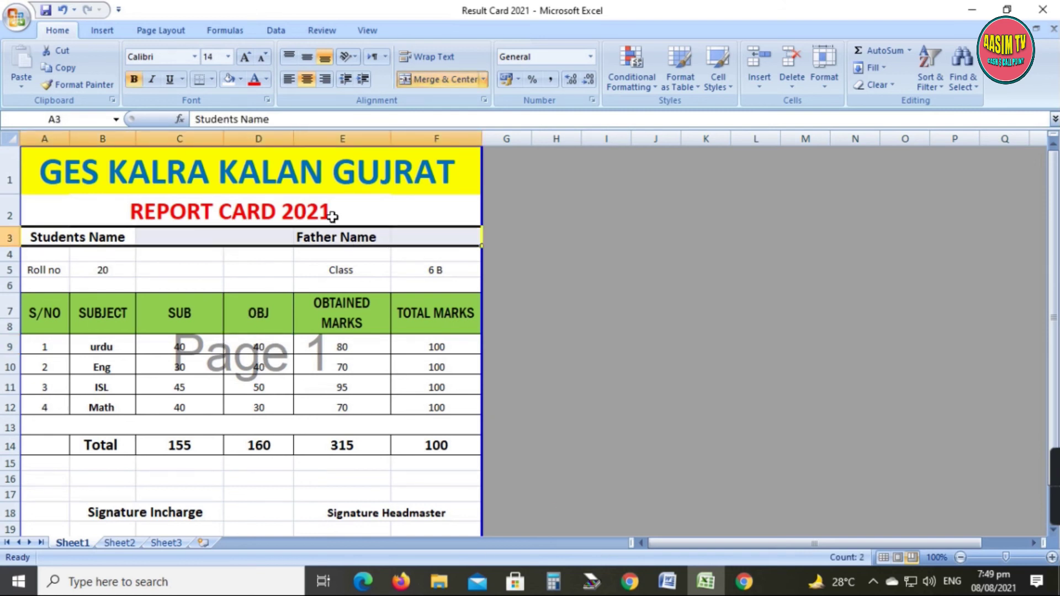
click(212, 79)
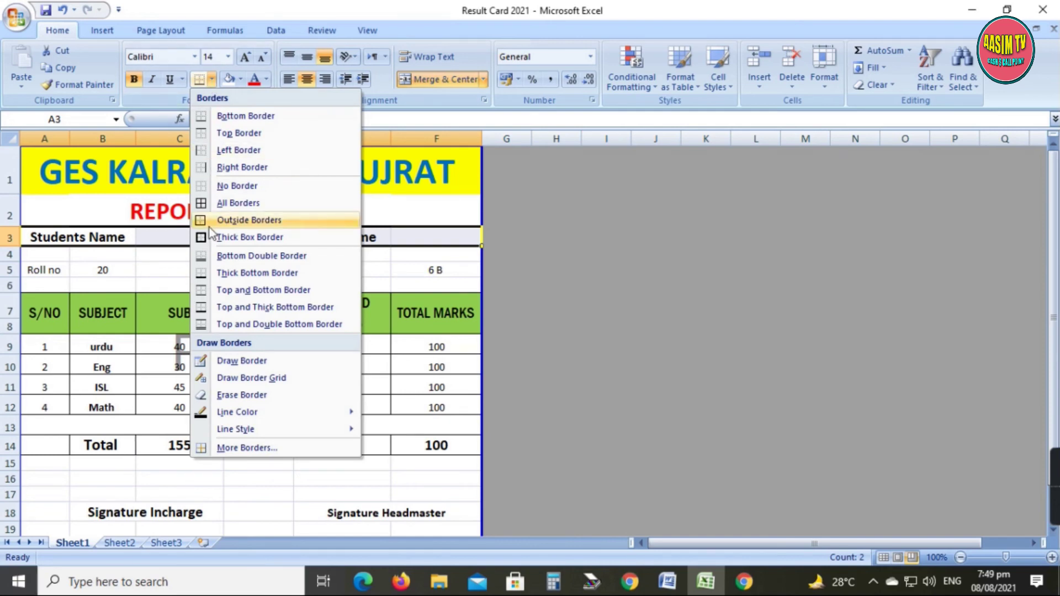
click(221, 201)
click(257, 369)
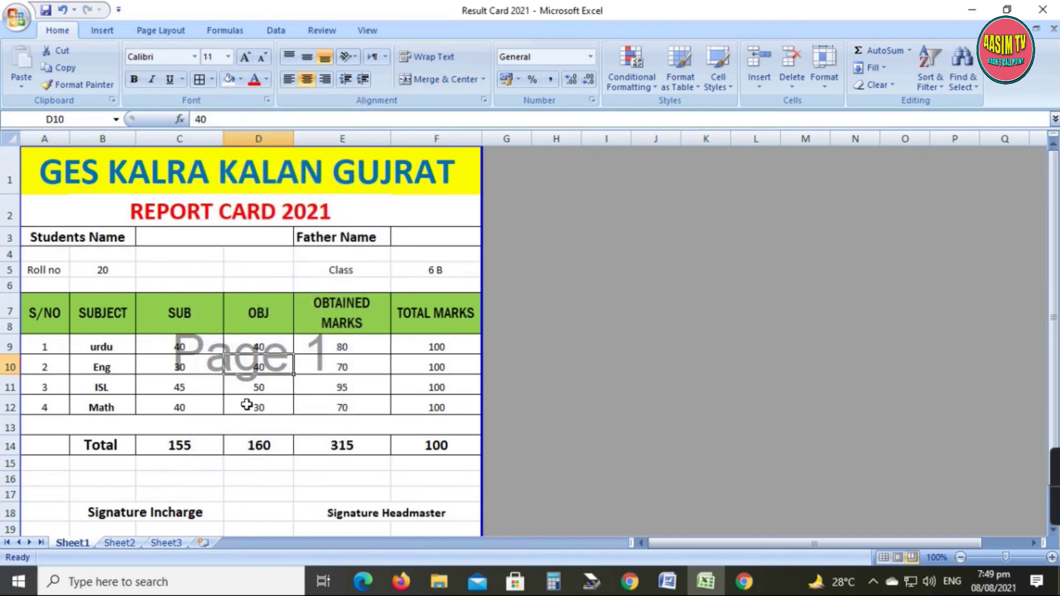
drag(53, 272, 414, 269)
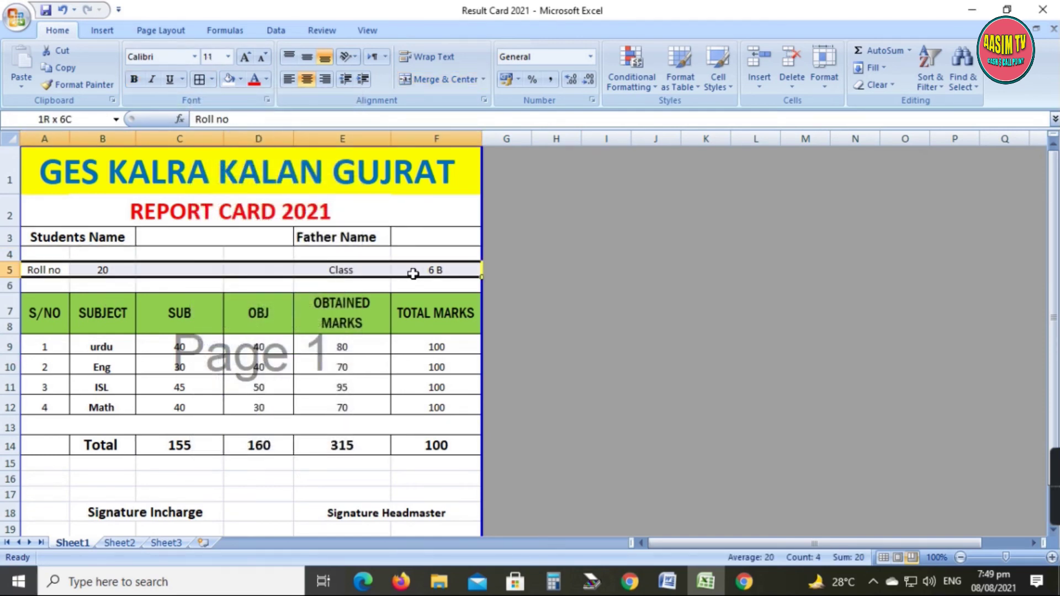
click(201, 79)
click(258, 387)
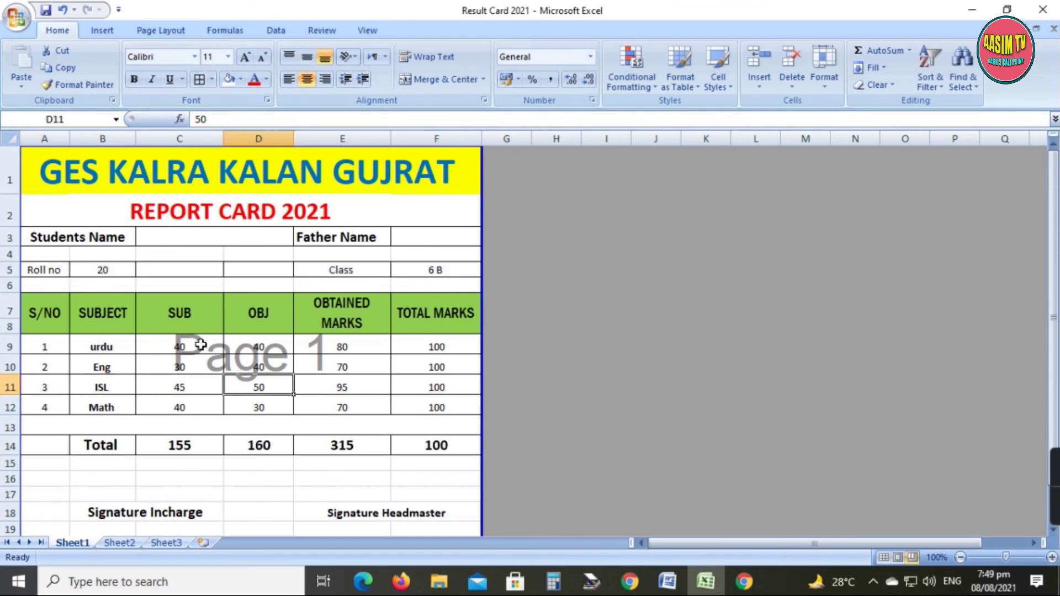
click(211, 80)
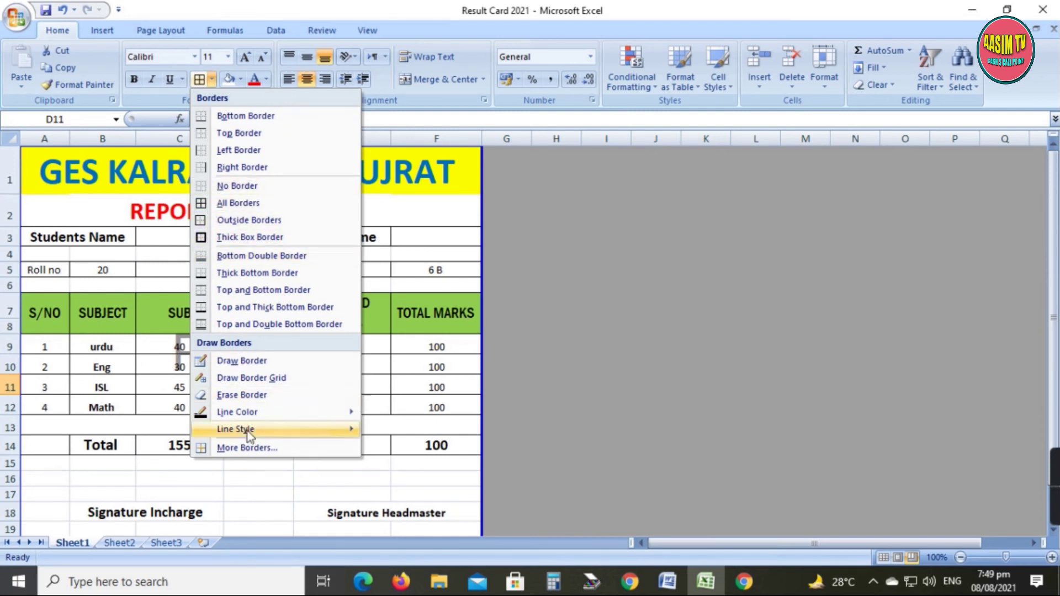
click(281, 490)
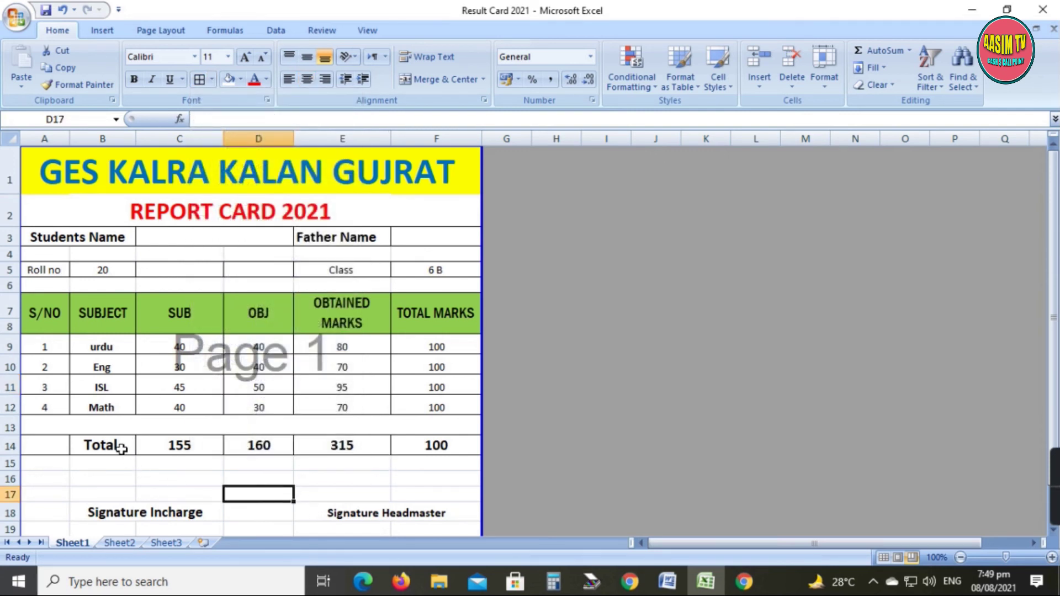
Step: Fill the Total row A14:F14 with the same light green as the table header
click(95, 448)
drag(23, 448, 412, 450)
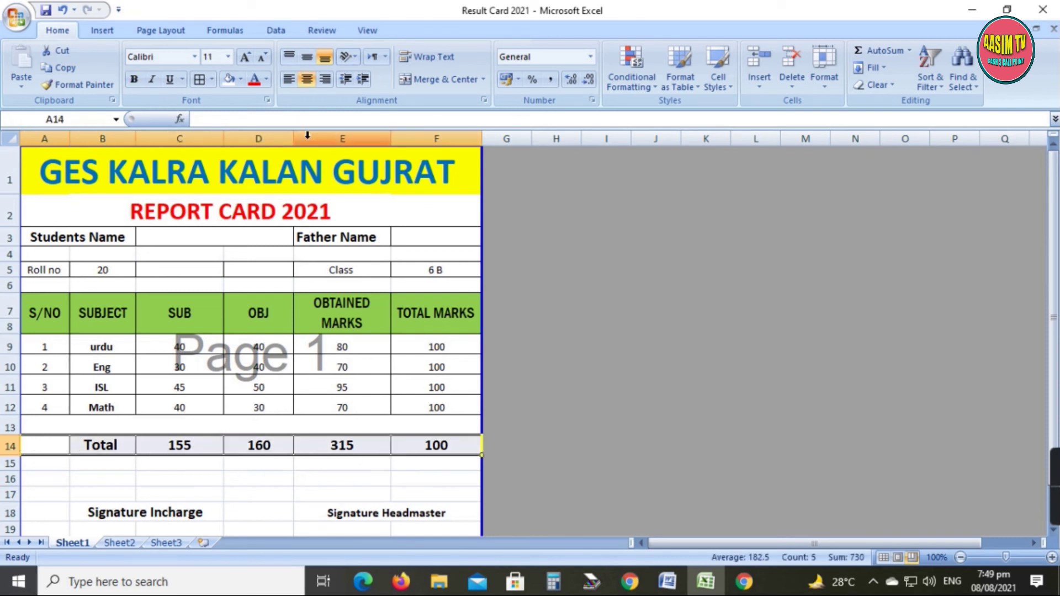
click(242, 80)
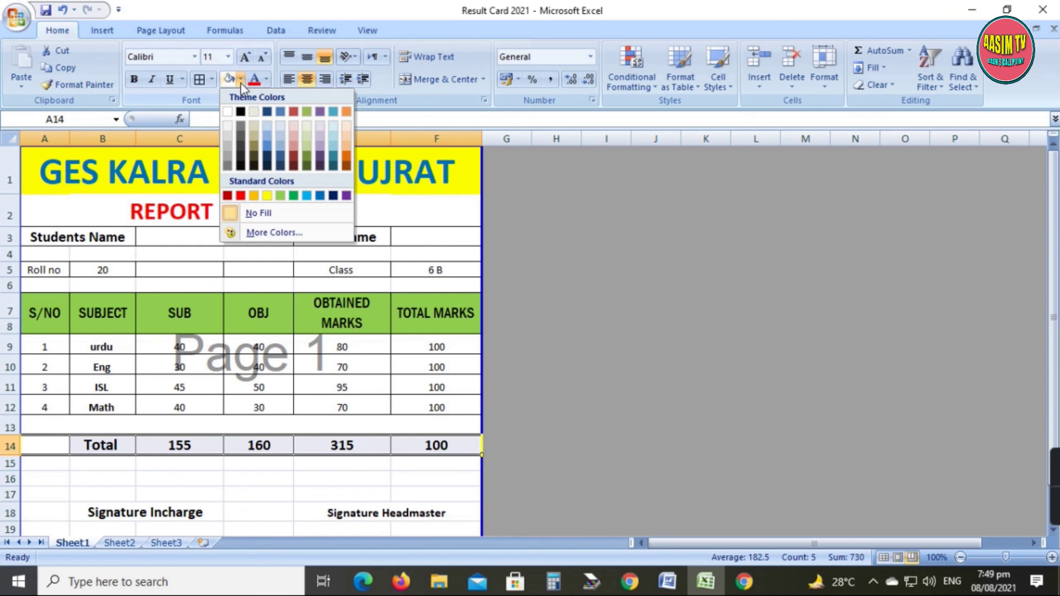
click(283, 197)
click(338, 407)
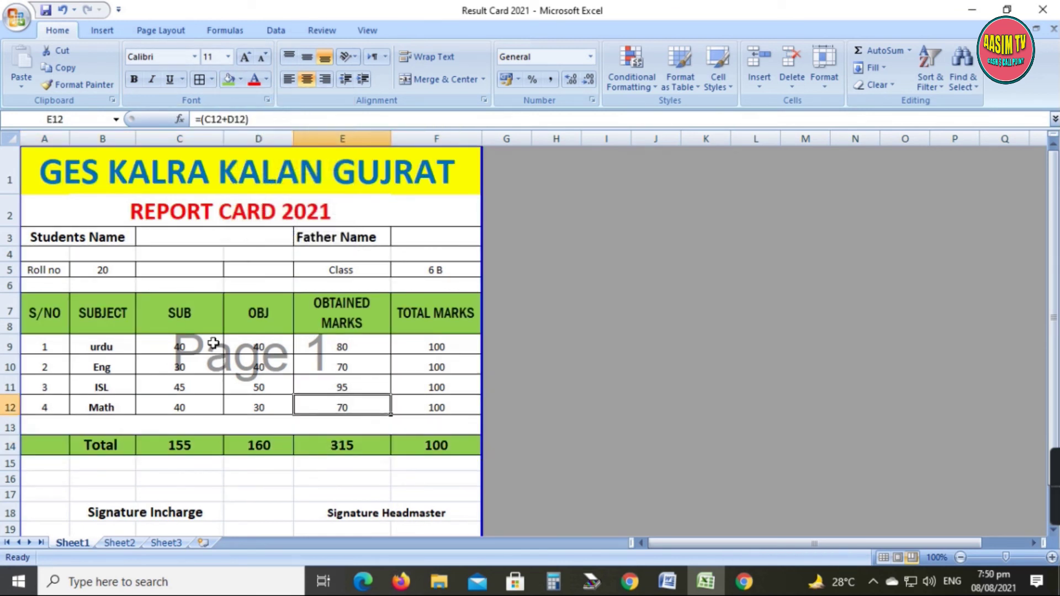
Step: Try a light green fill on the whole Subject column from the header down to Math
drag(113, 324, 118, 406)
click(228, 78)
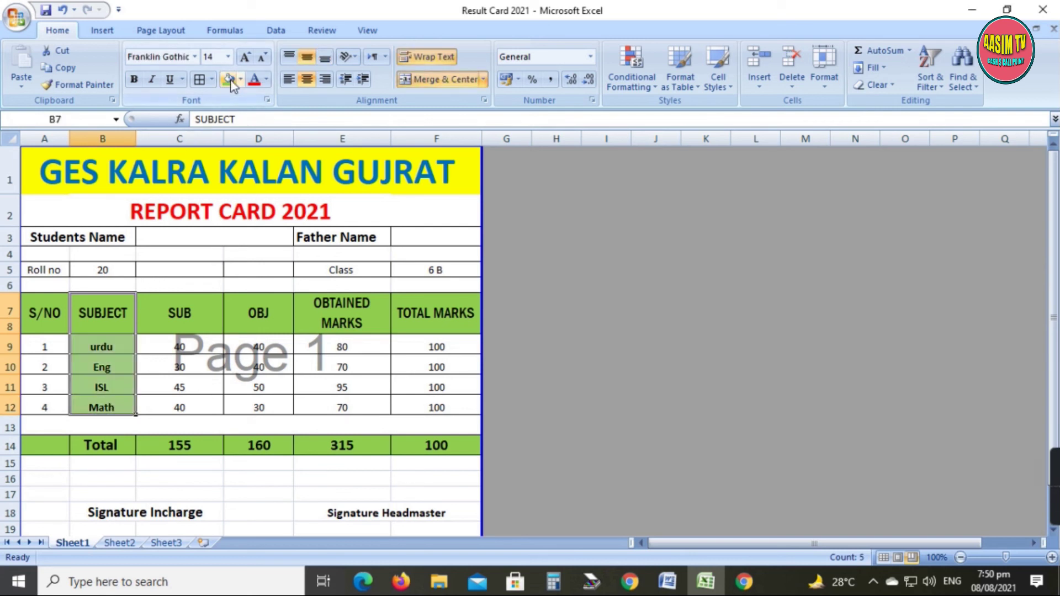
click(231, 403)
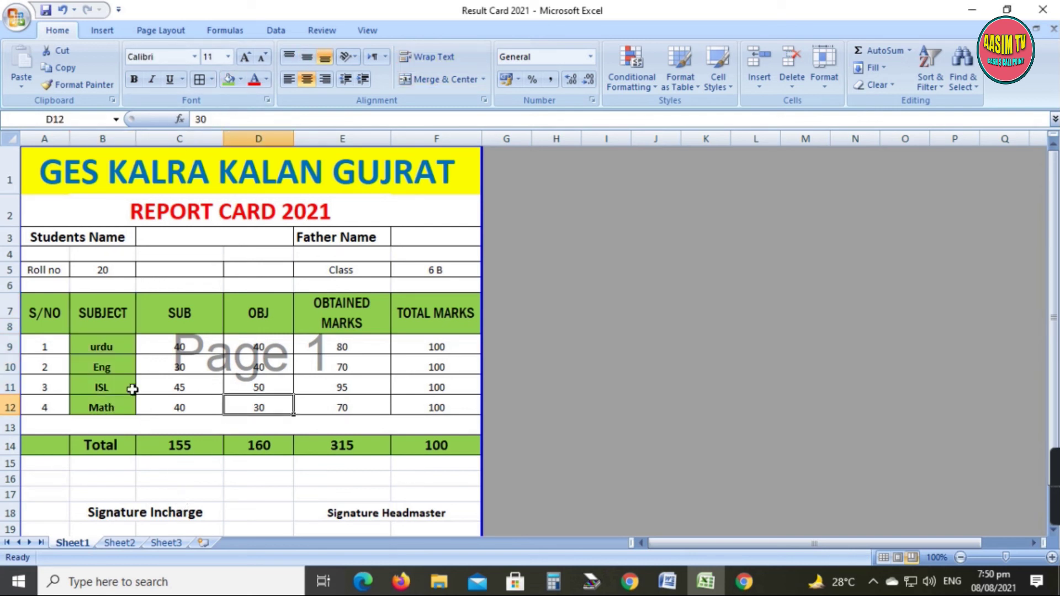
Step: Change the fill of the subject names in B9:B12 to white
drag(112, 348, 114, 406)
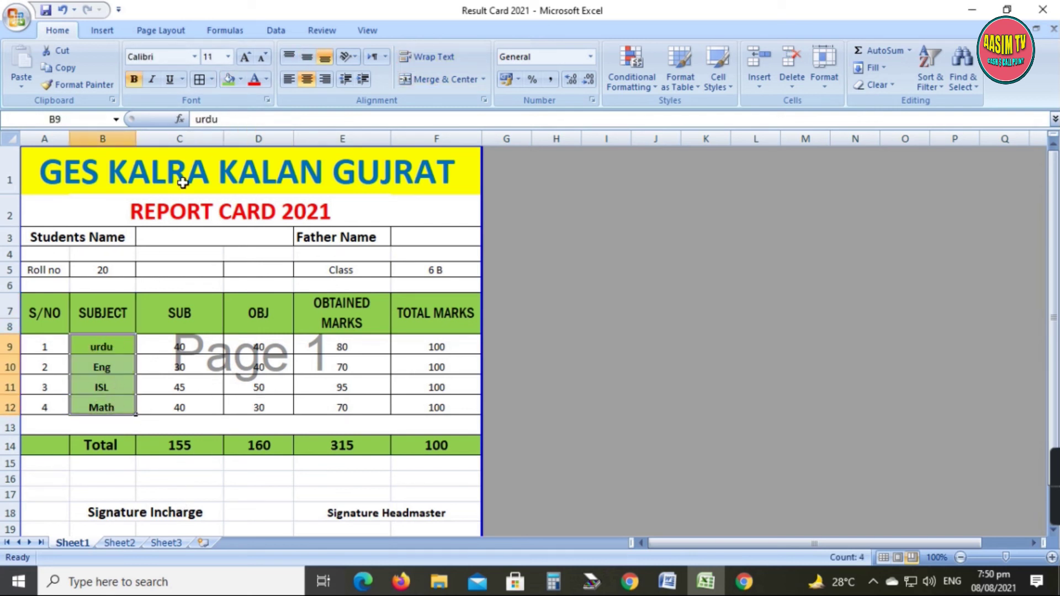
click(241, 79)
click(228, 112)
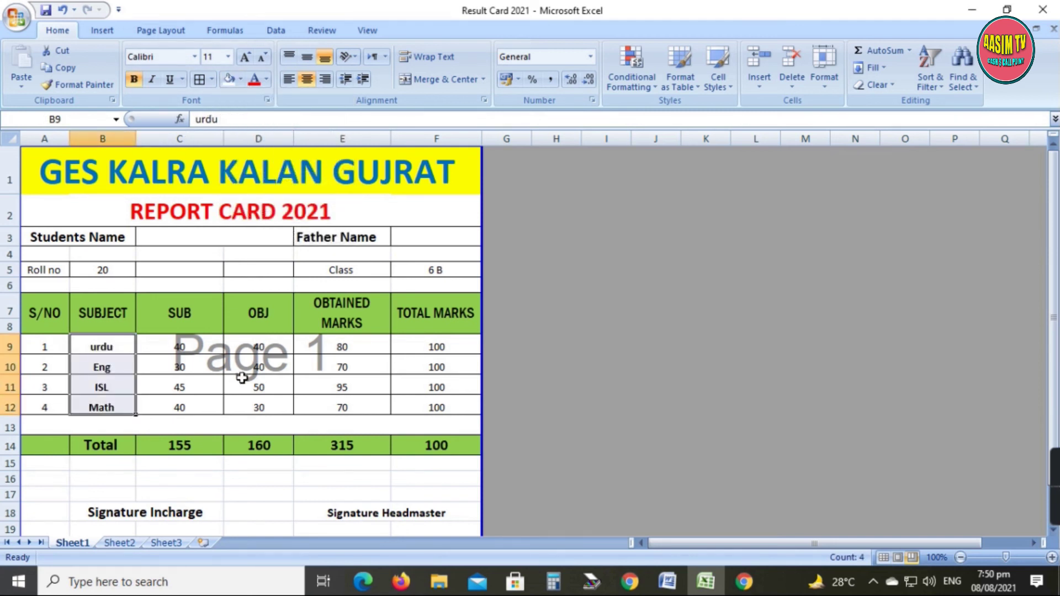
Step: Examine the obtained marks formula for urdu in E9 and leave the cell without editing it
click(259, 387)
double_click(356, 348)
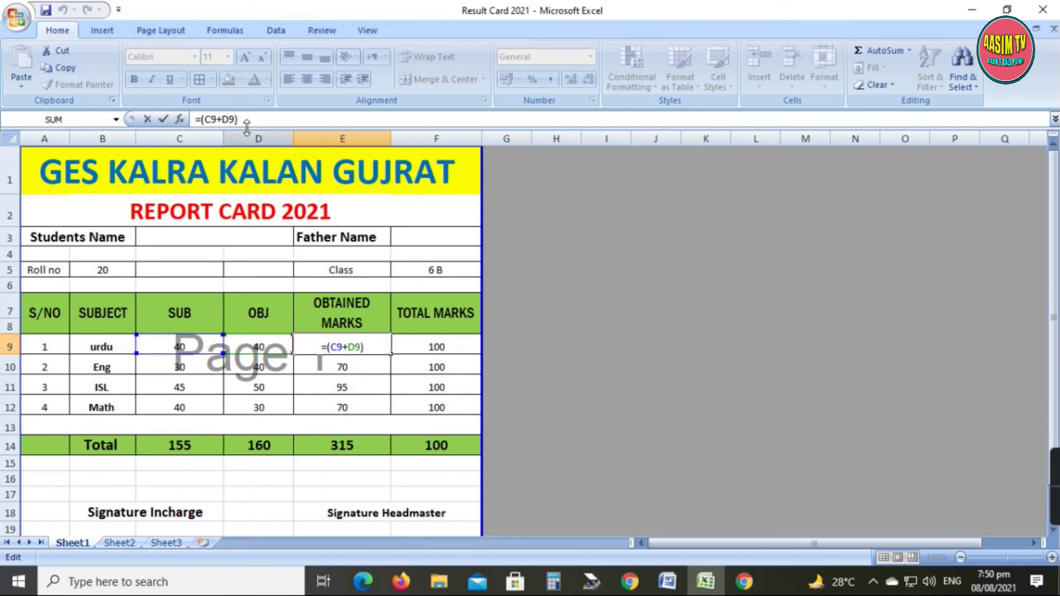
key(Escape)
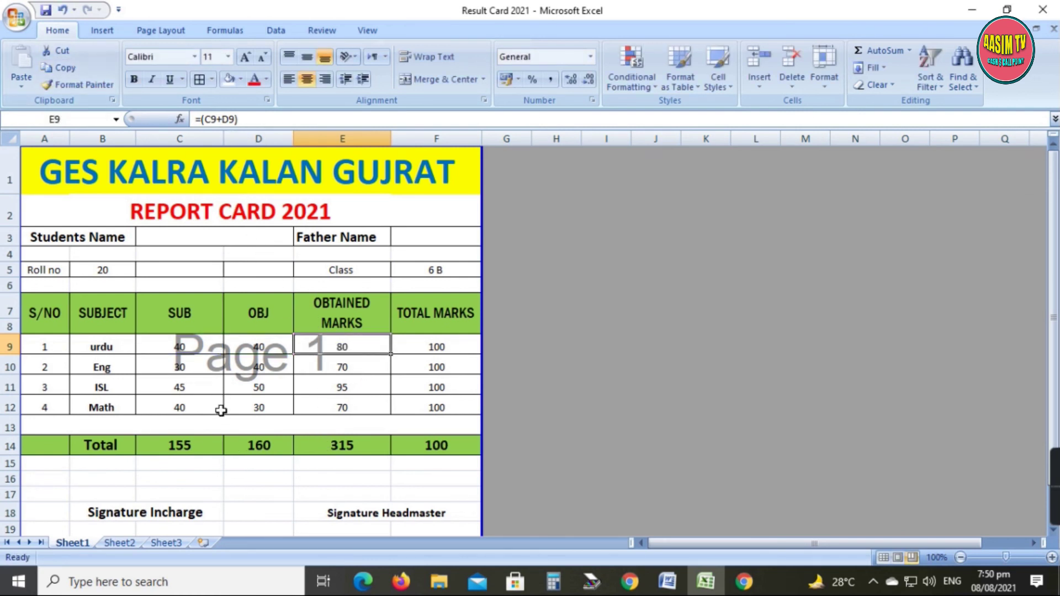
Step: Rename the Sheet1 worksheet as Result CArd
double_click(74, 543)
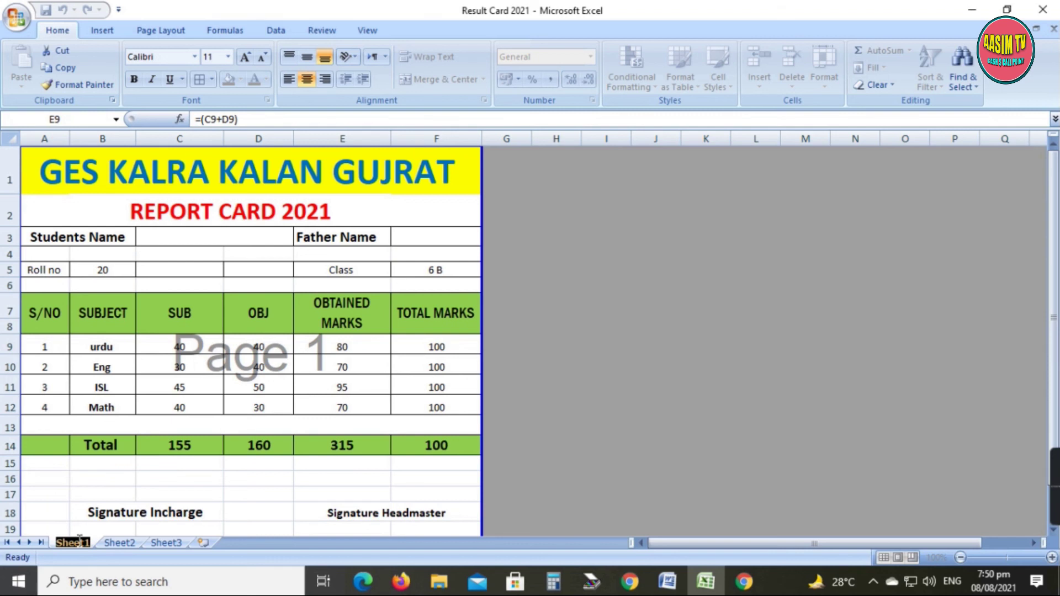
text(Result)
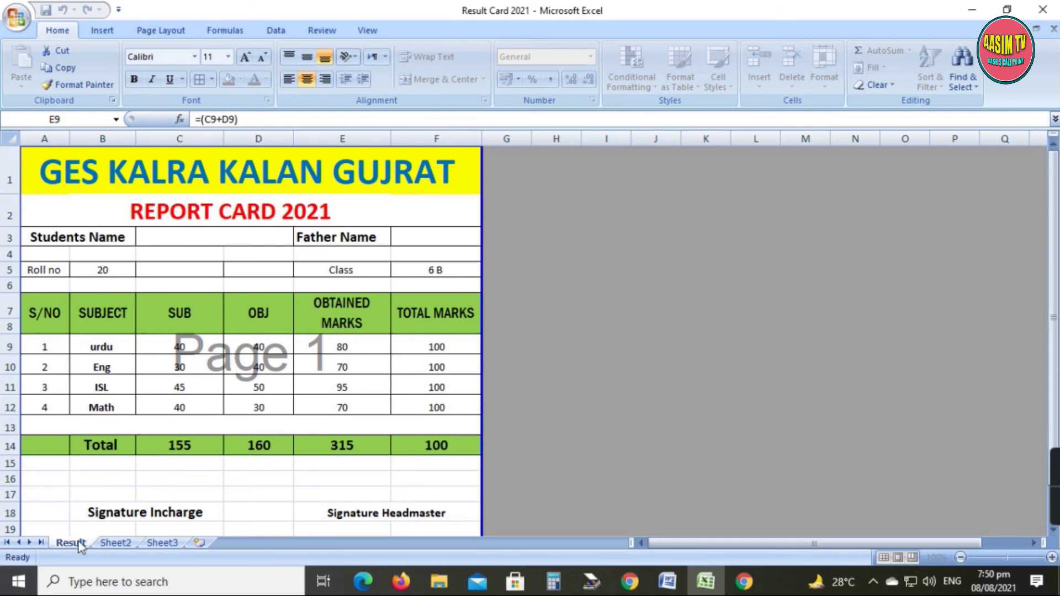
text( CArd)
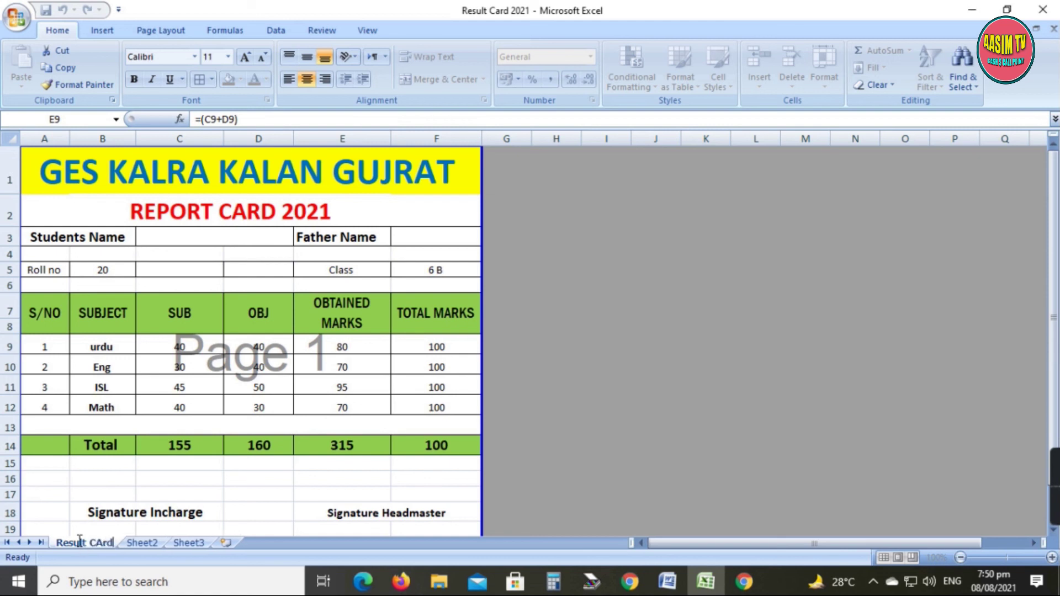
click(145, 529)
Step: Look through the Sheet2 and Sheet3 worksheets and return to the Result CArd sheet
click(142, 543)
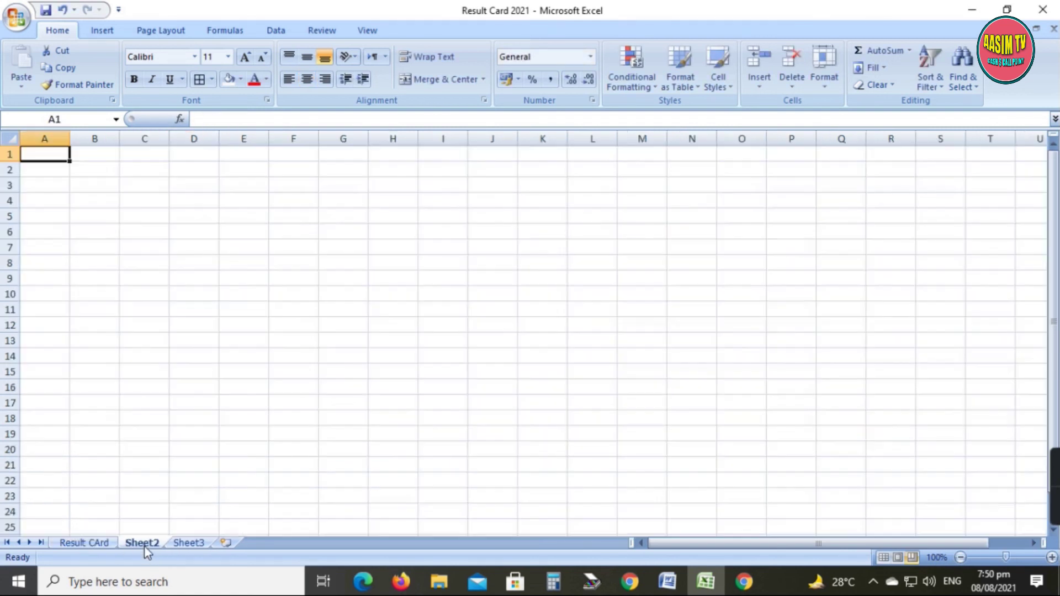
click(187, 543)
click(138, 543)
click(95, 544)
Step: Select columns A to F of the report card and try Portrait orientation in the printer's properties for printing
drag(44, 139, 434, 129)
key(ctrl+p)
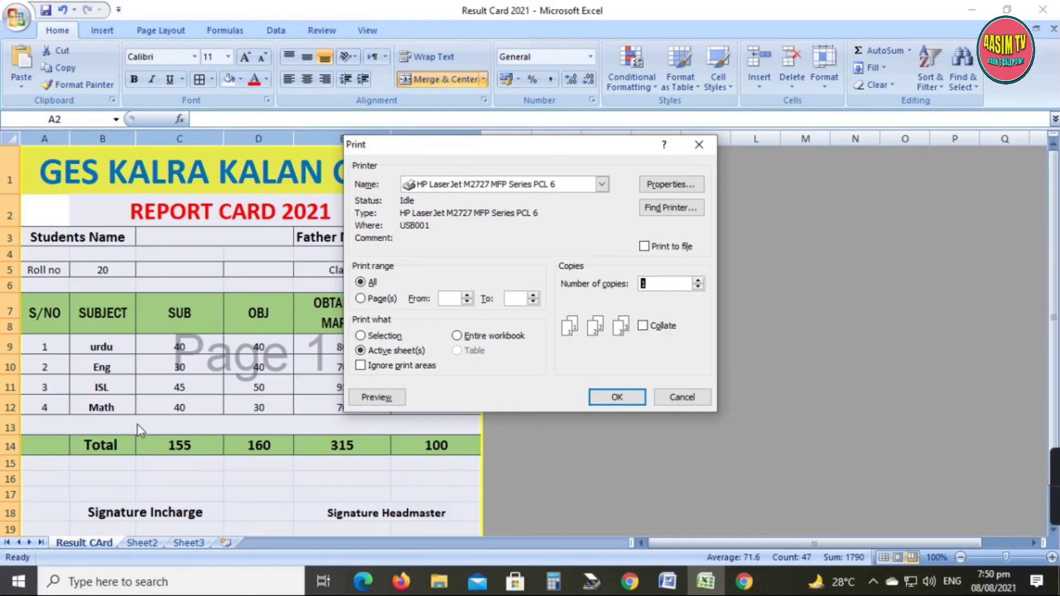
click(678, 182)
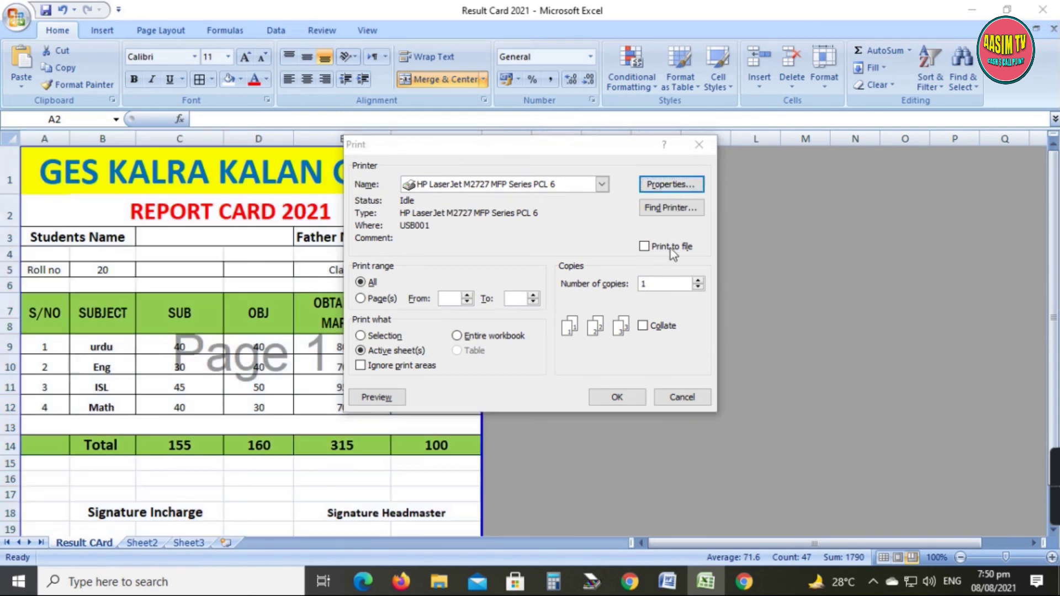
click(718, 221)
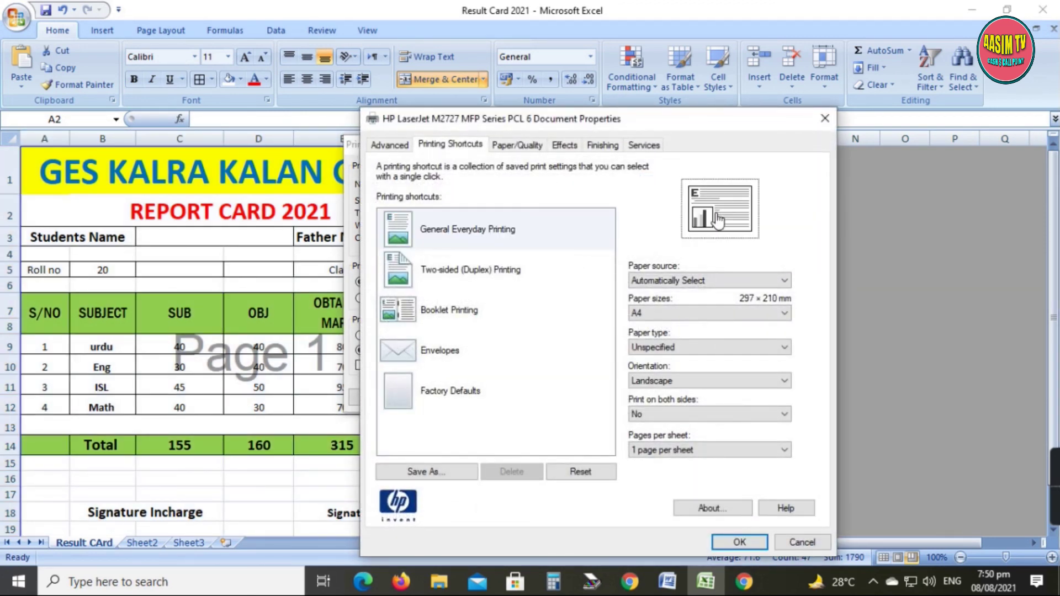
click(717, 220)
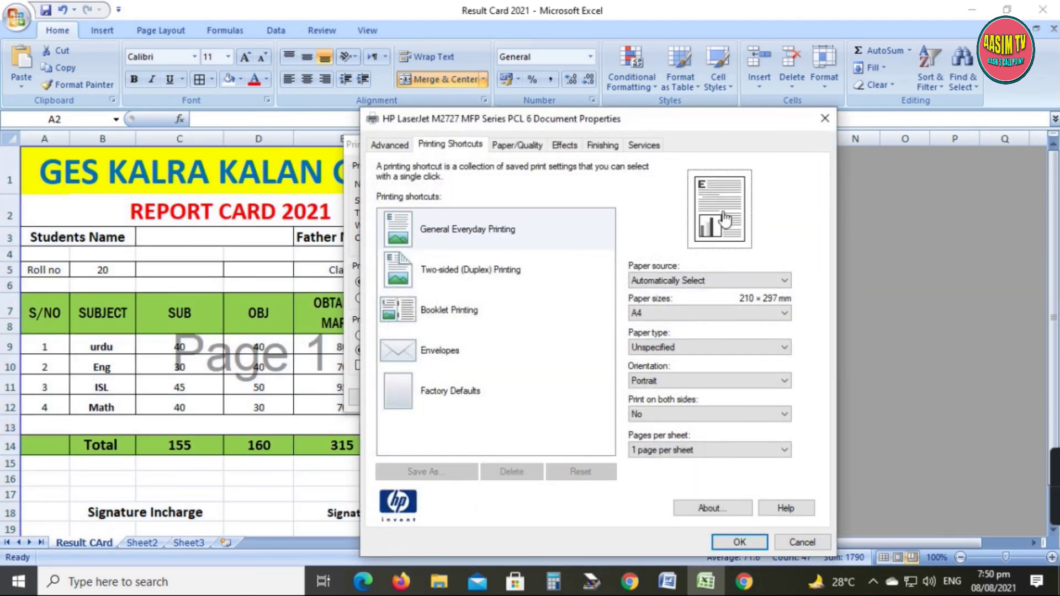
Step: Try the Letter paper size in the printer's properties, then discard the printer settings and leave the sheet unprinted
click(671, 318)
scroll(671, 318, up, 1)
click(662, 329)
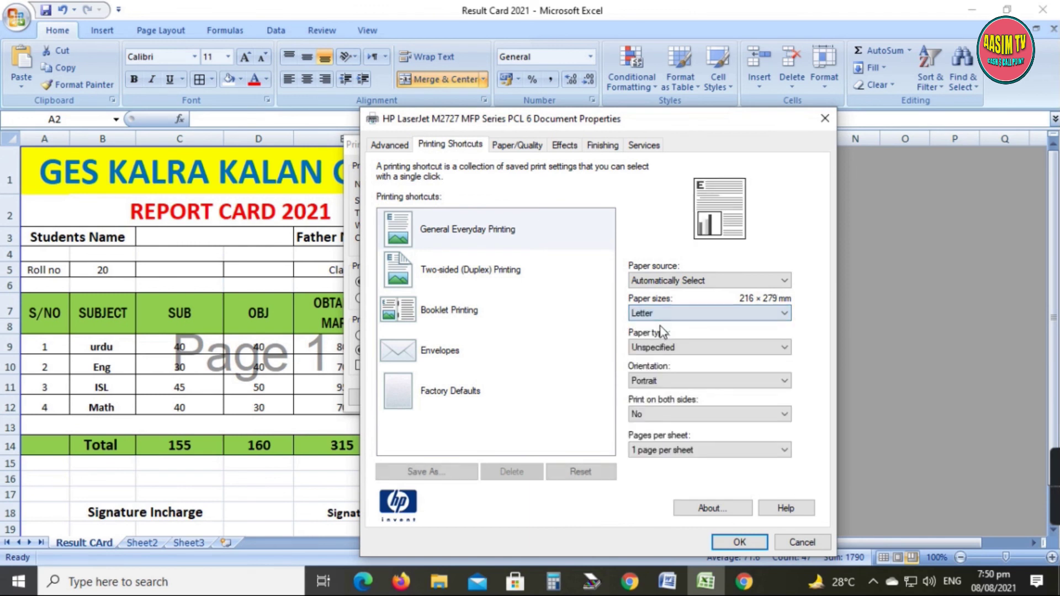
click(665, 313)
click(679, 312)
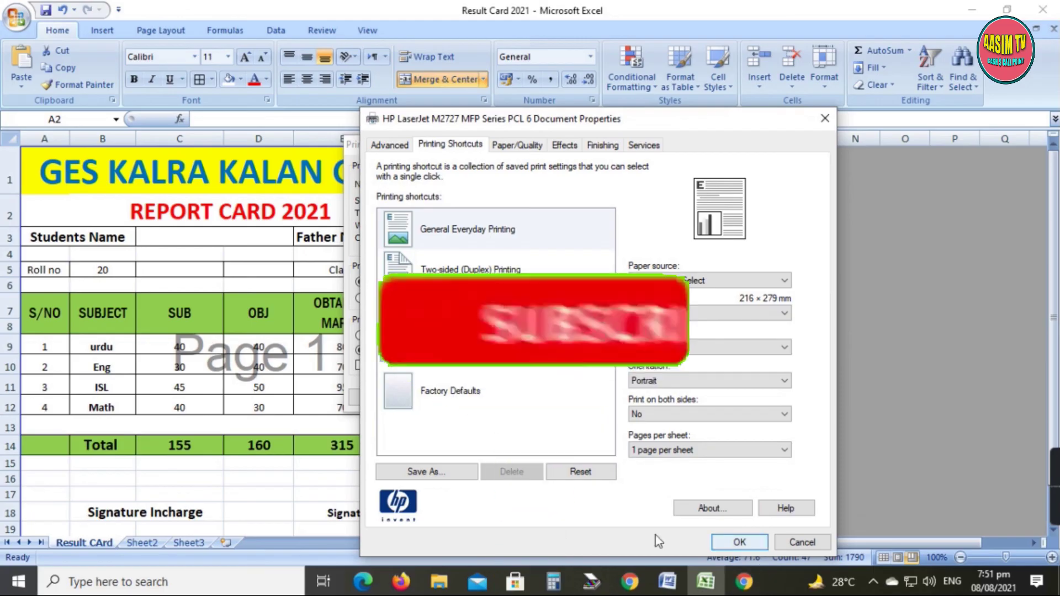
click(791, 543)
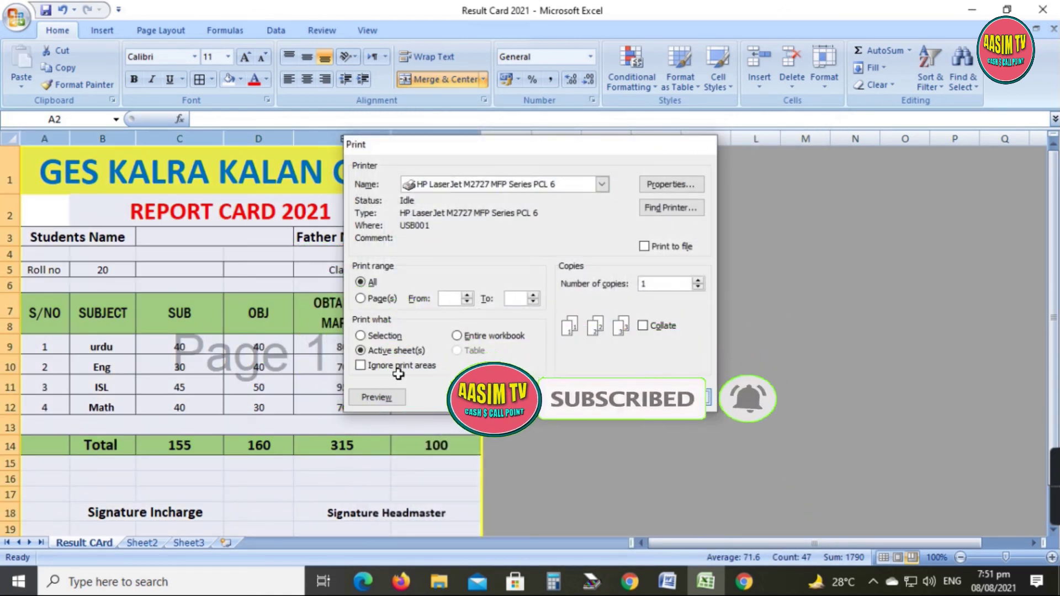
click(691, 397)
click(315, 492)
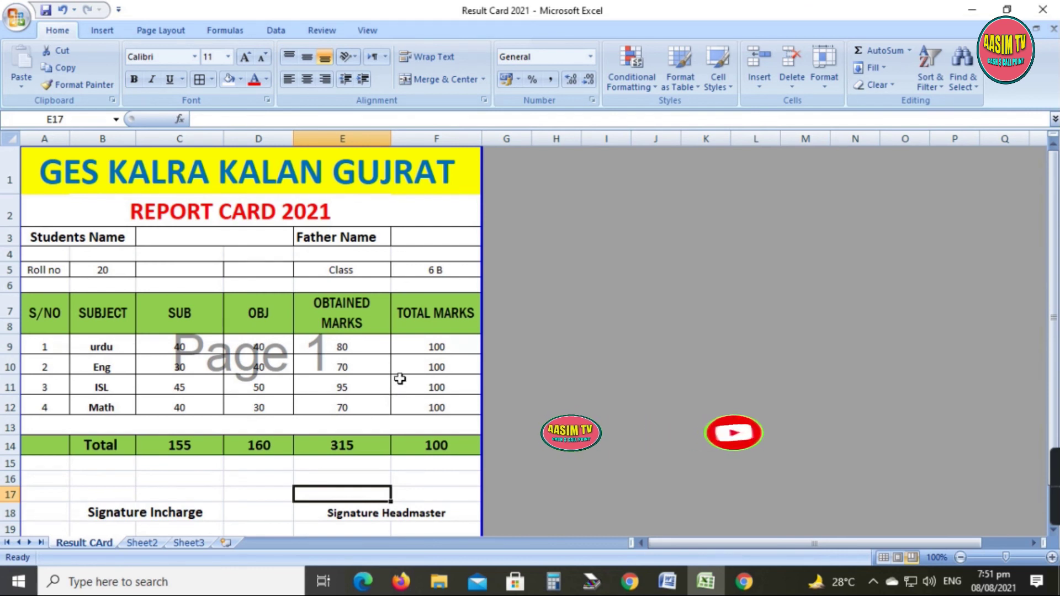